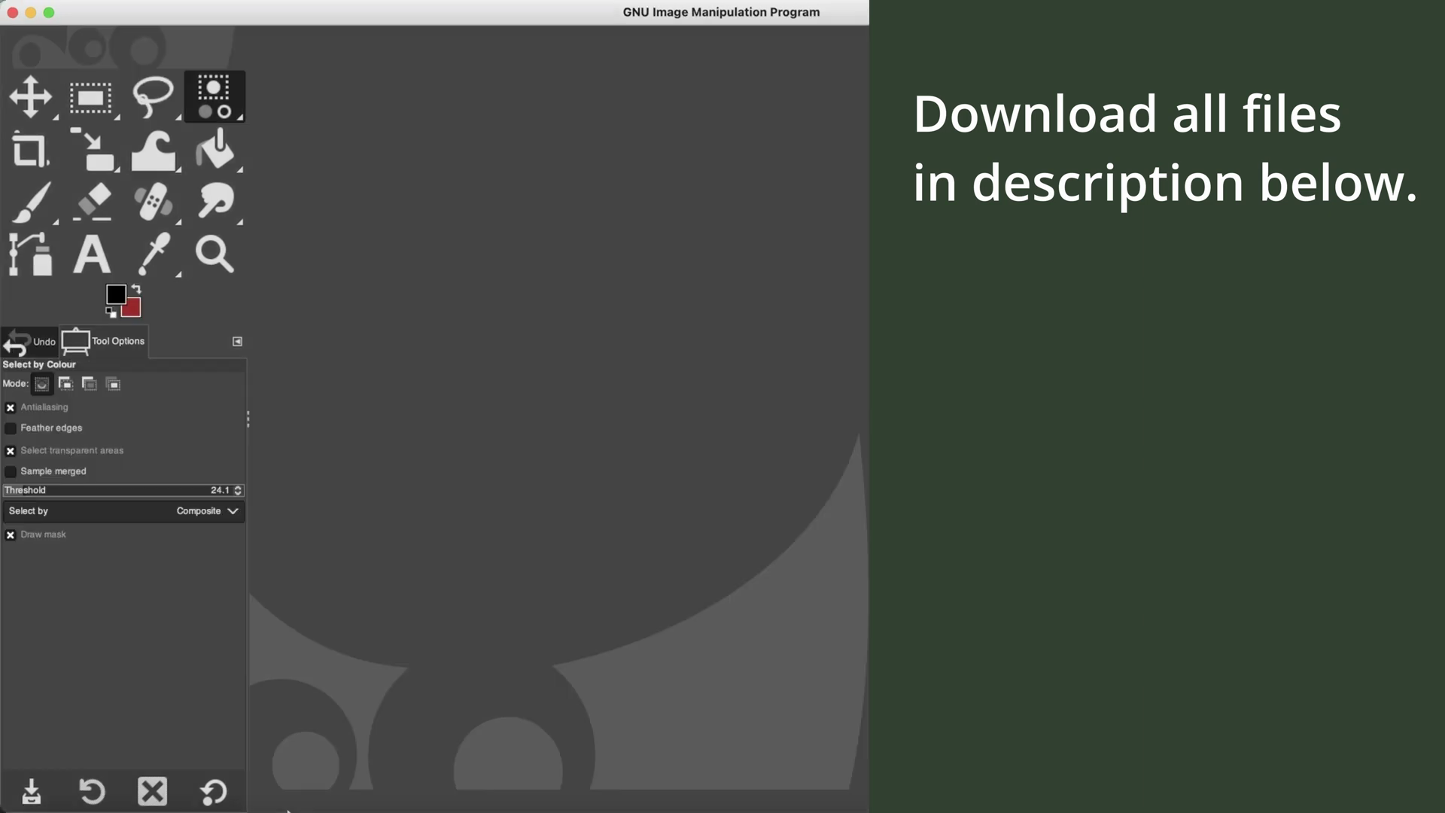
# - Drag sample photos 03 through 07 from the Finder's Section 01 folder into GIMP
pyautogui.moveTo(218, 786)
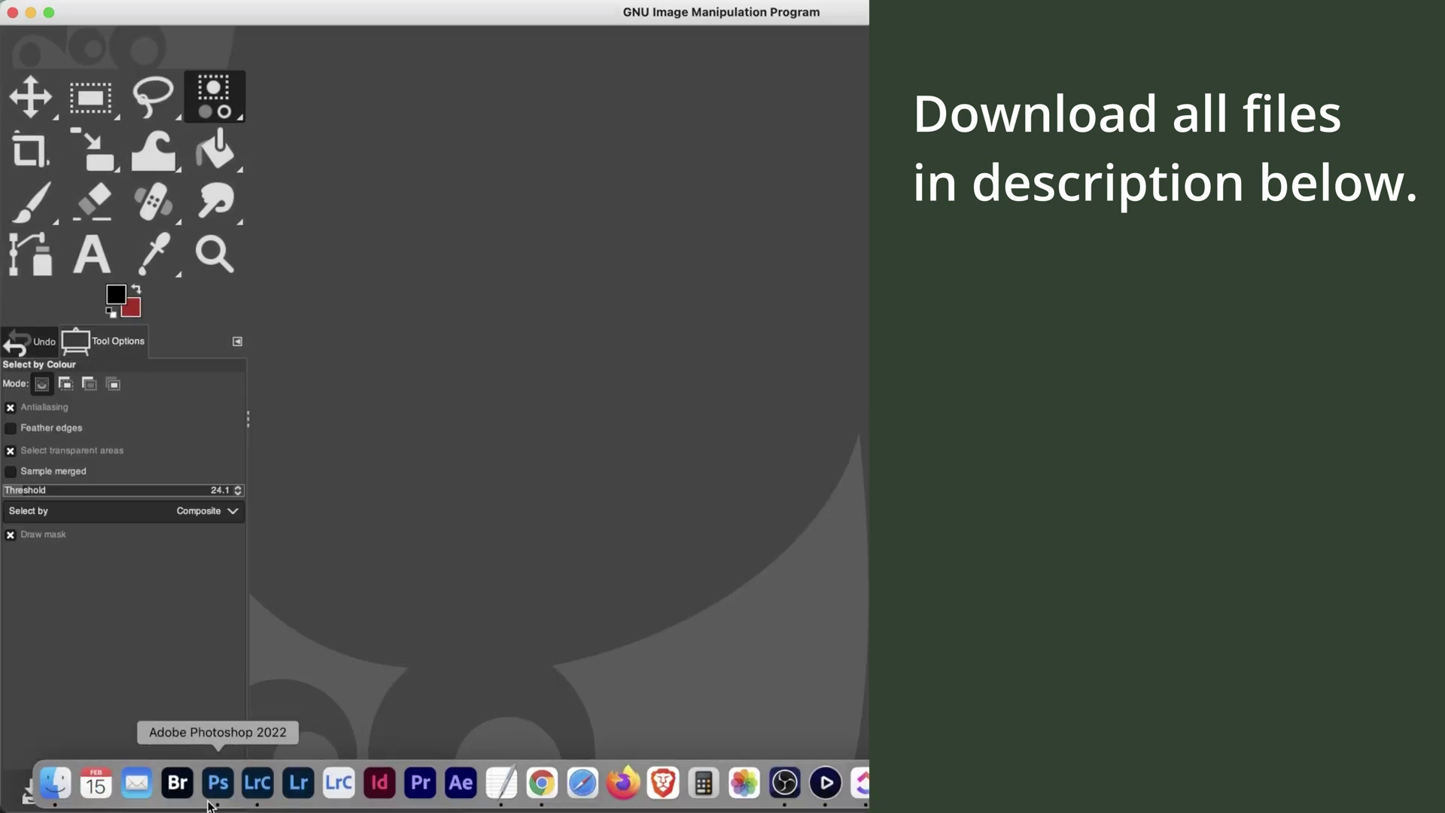
pyautogui.click(54, 789)
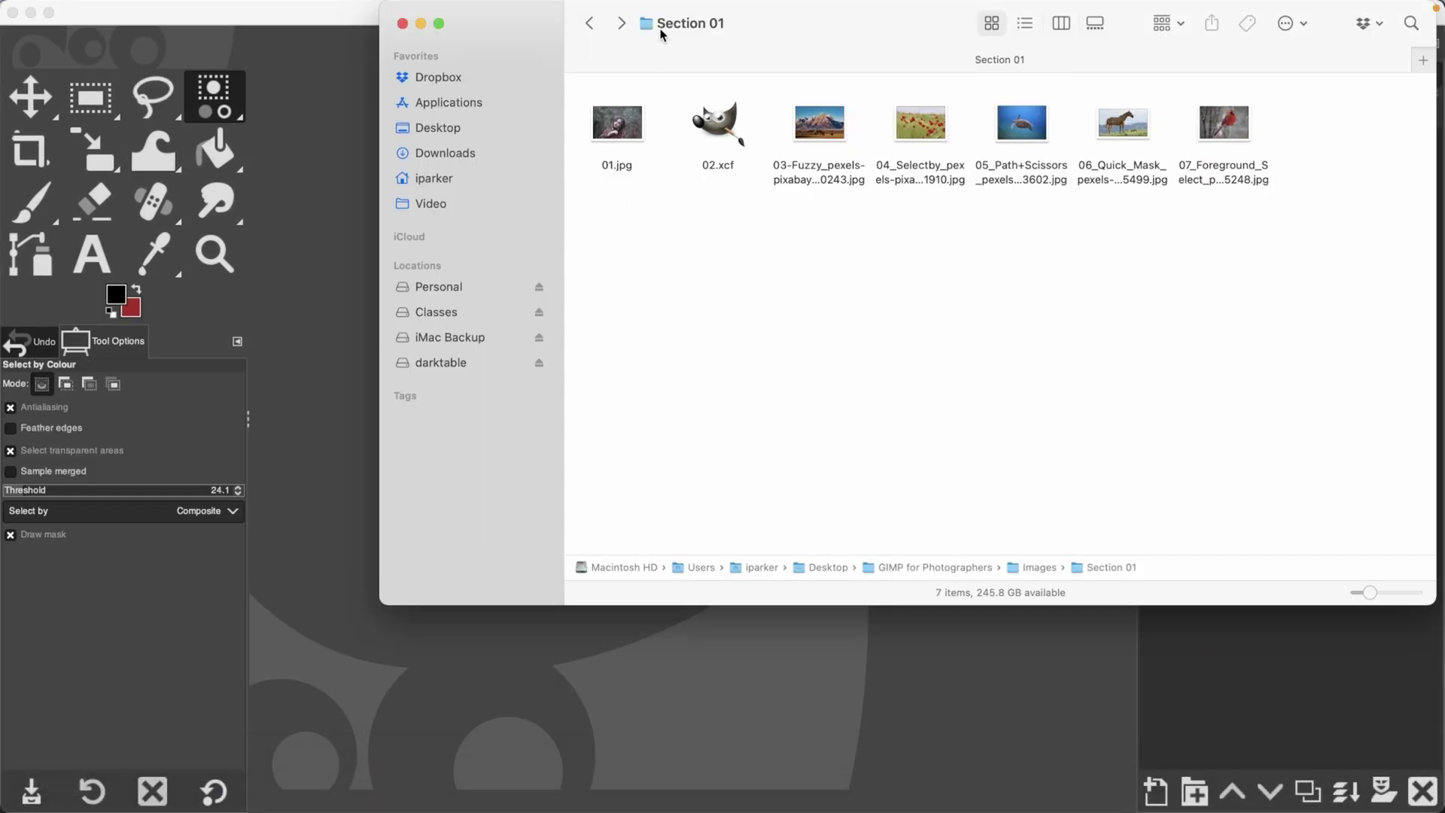
pyautogui.moveTo(813, 261); pyautogui.dragTo(1270, 133)
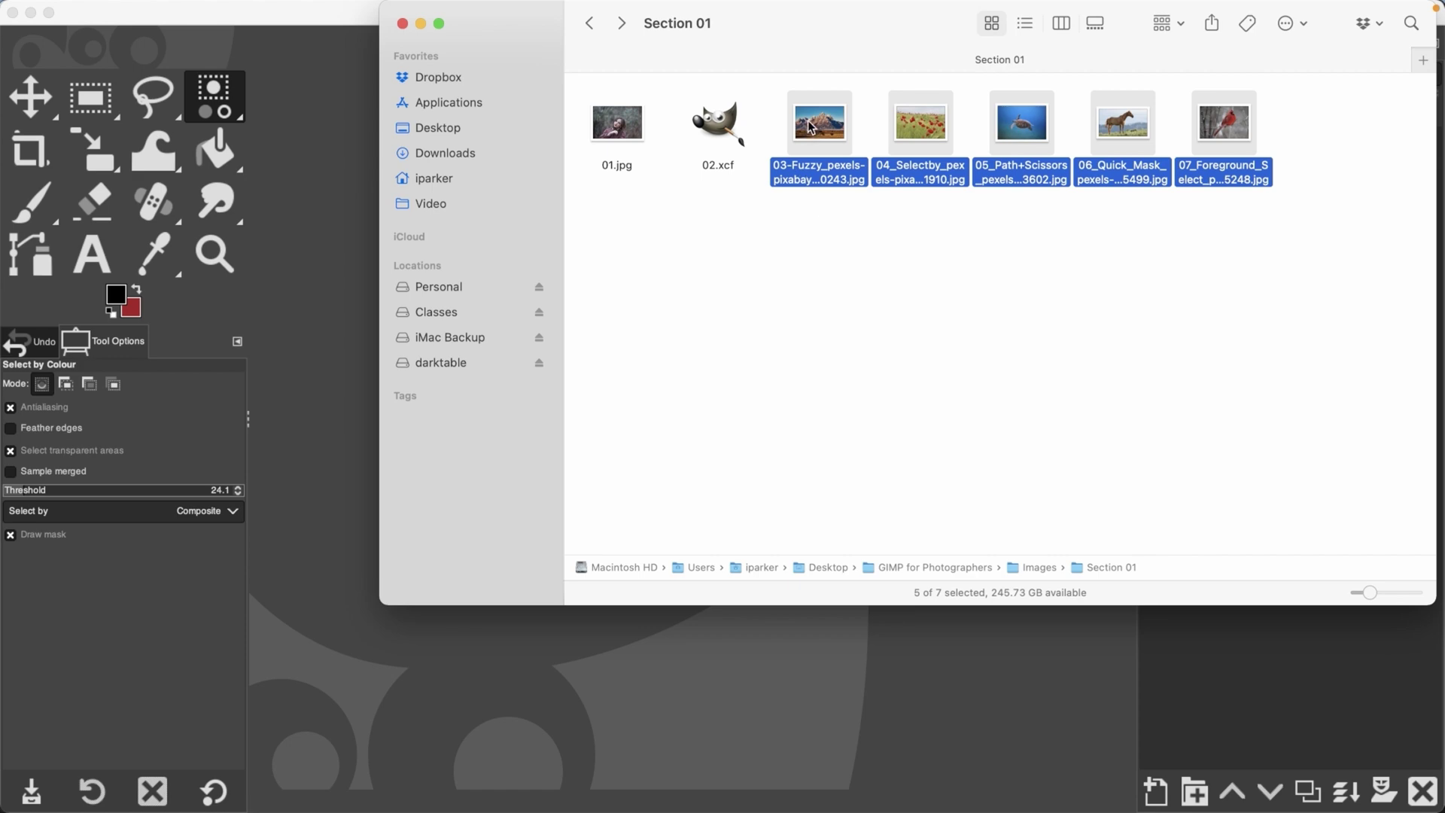
pyautogui.moveTo(809, 124); pyautogui.dragTo(326, 557)
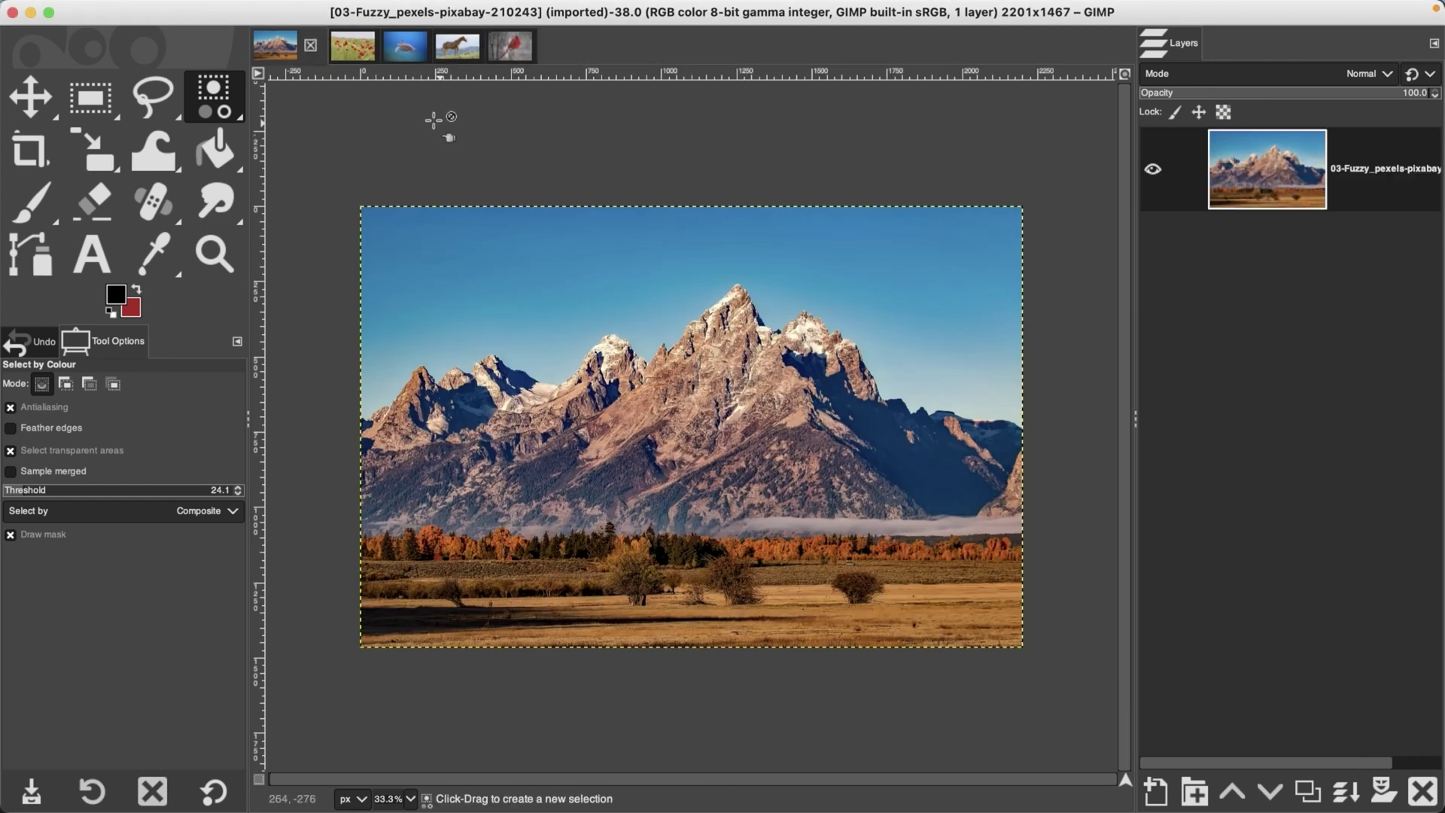
pyautogui.click(358, 47)
pyautogui.click(399, 60)
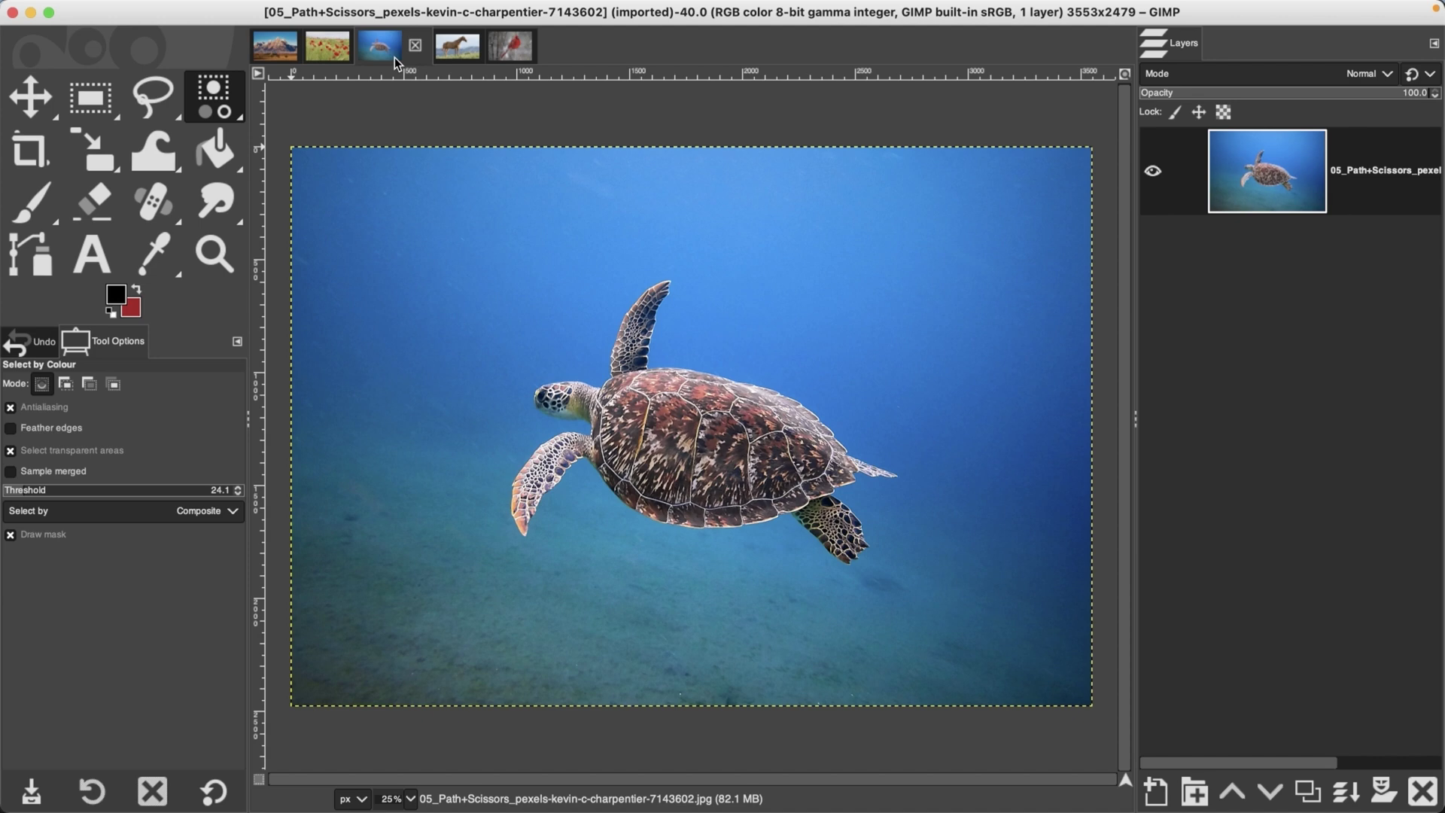
pyautogui.click(448, 61)
pyautogui.click(507, 61)
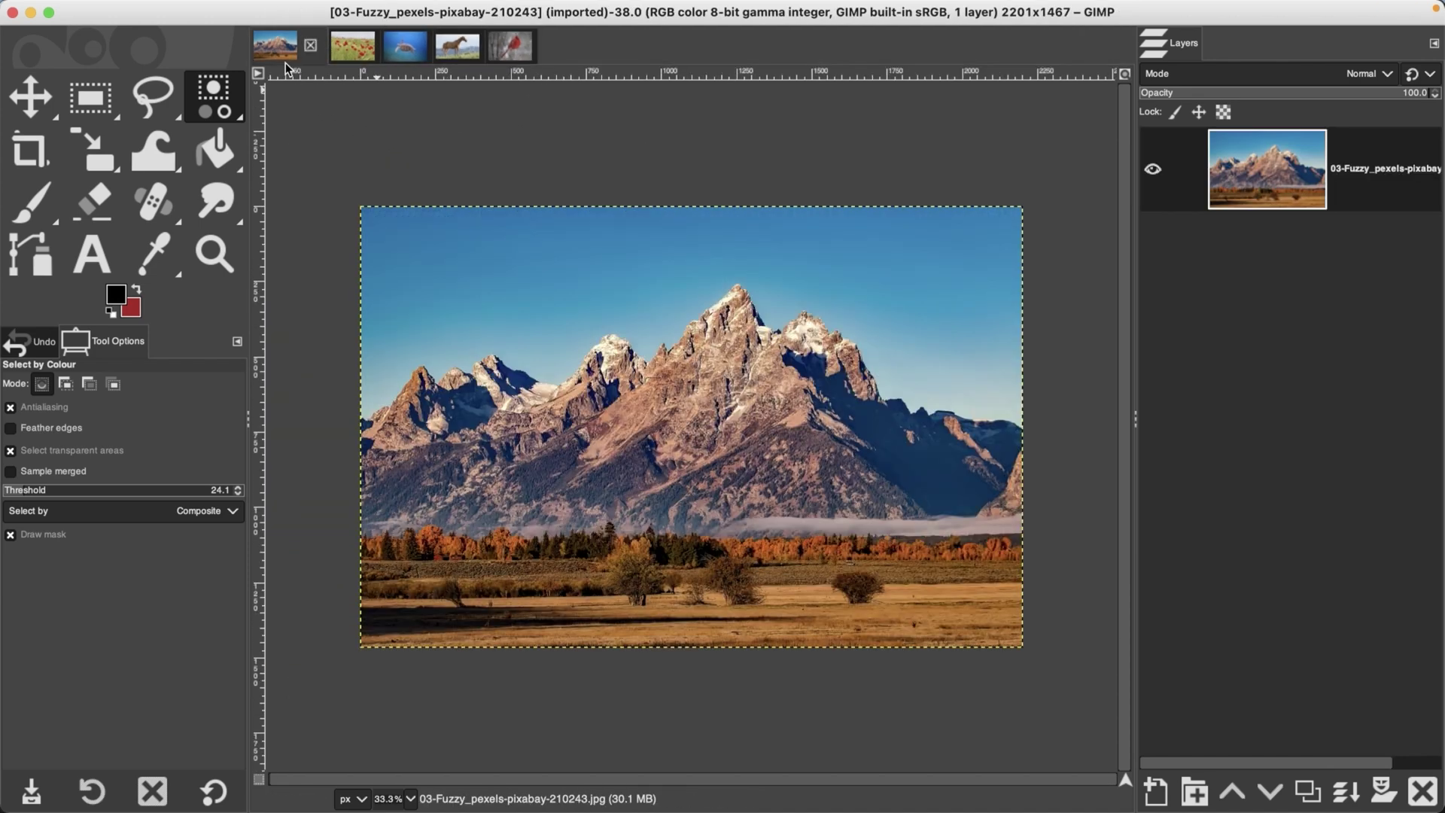
pyautogui.click(275, 47)
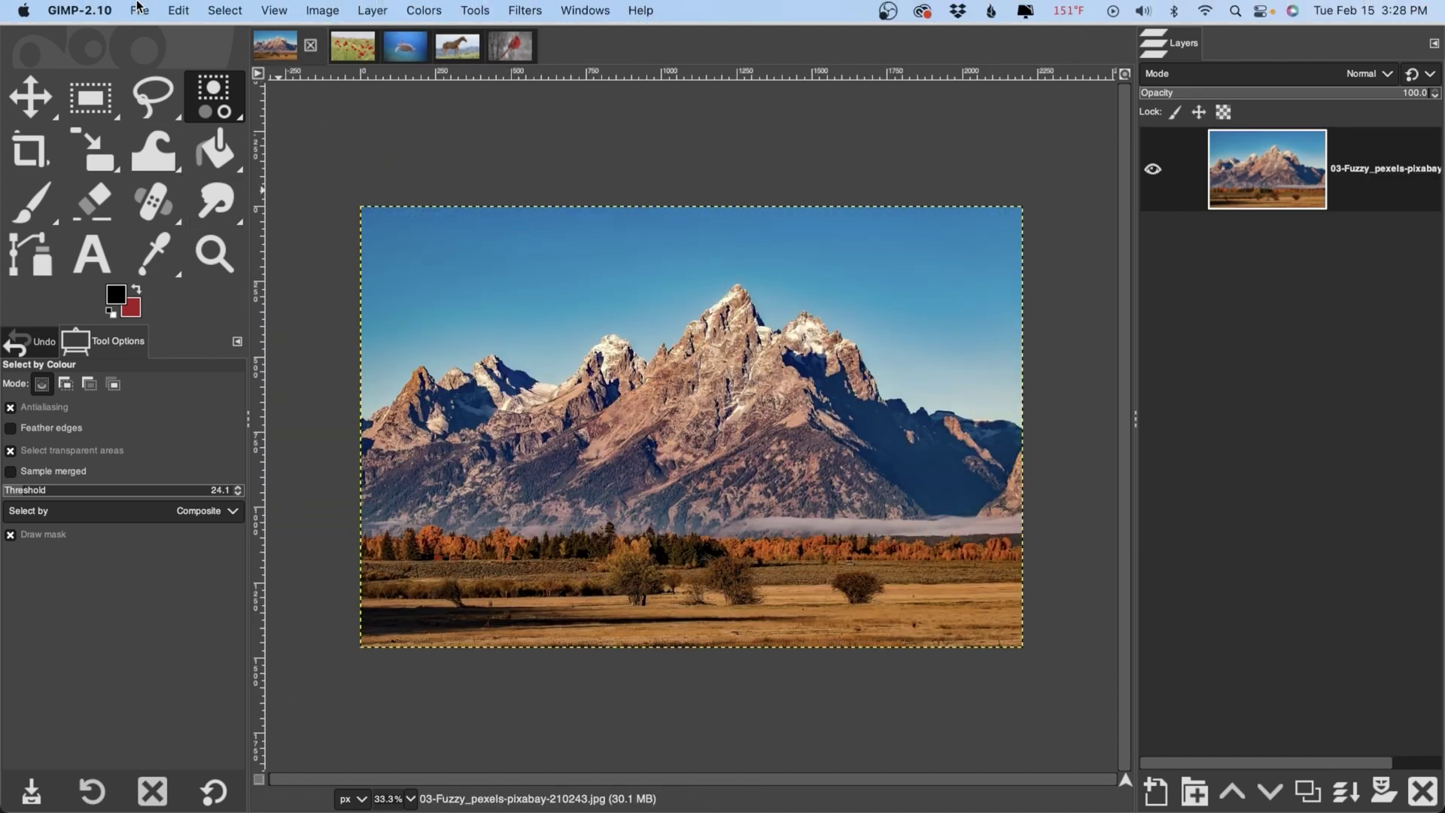
pyautogui.click(139, 10)
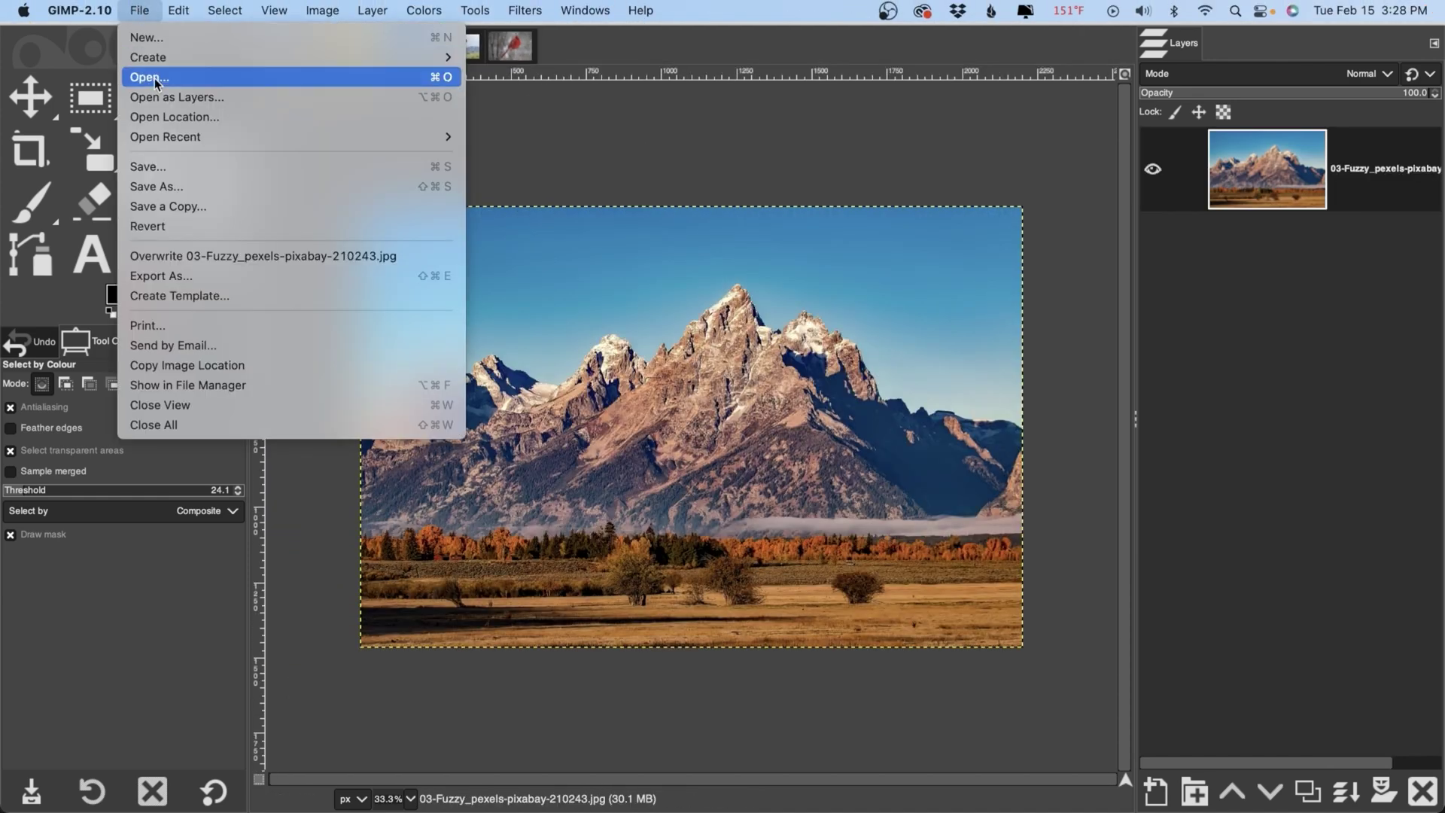
pyautogui.click(419, 76)
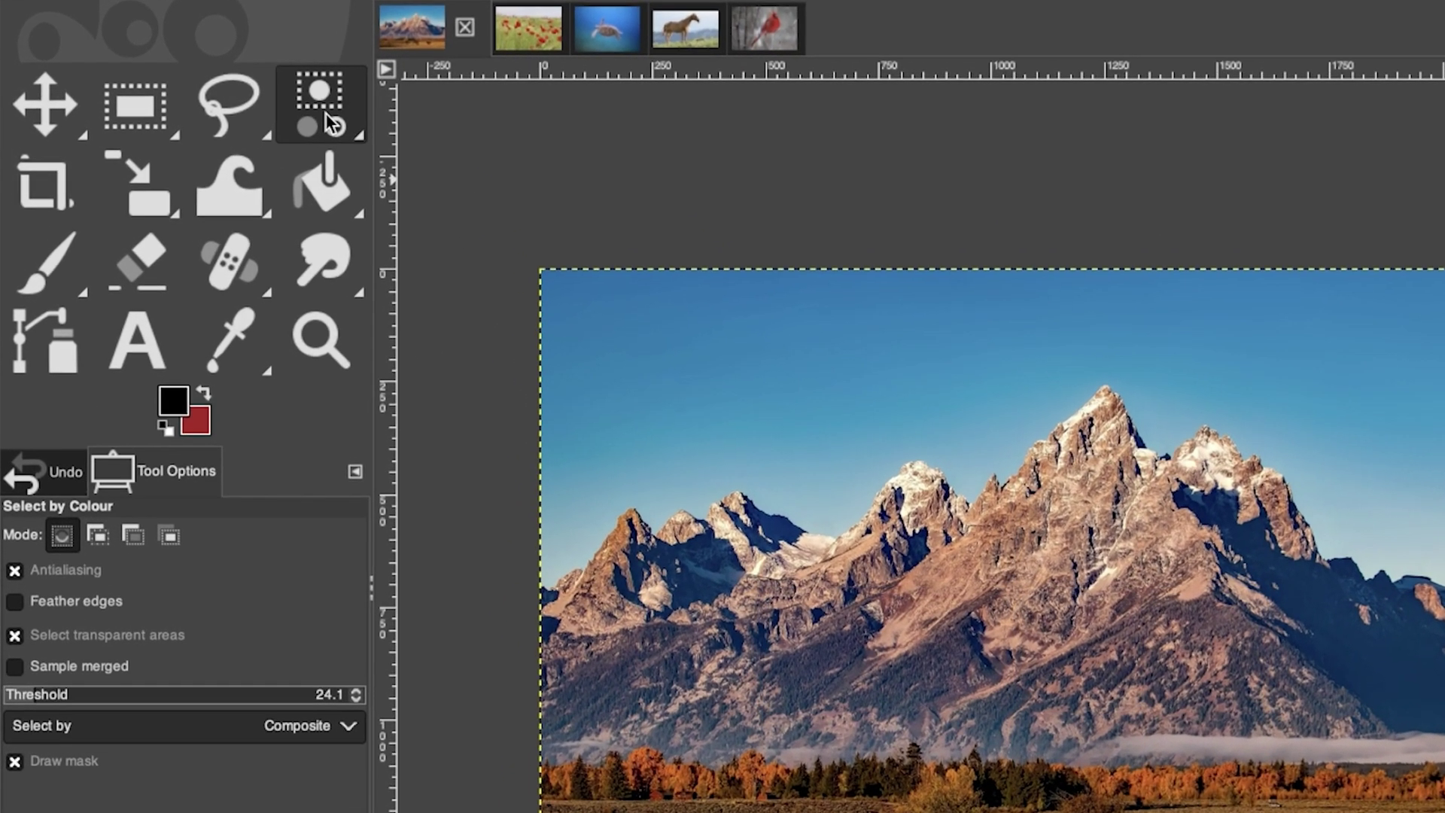
pyautogui.click(222, 111)
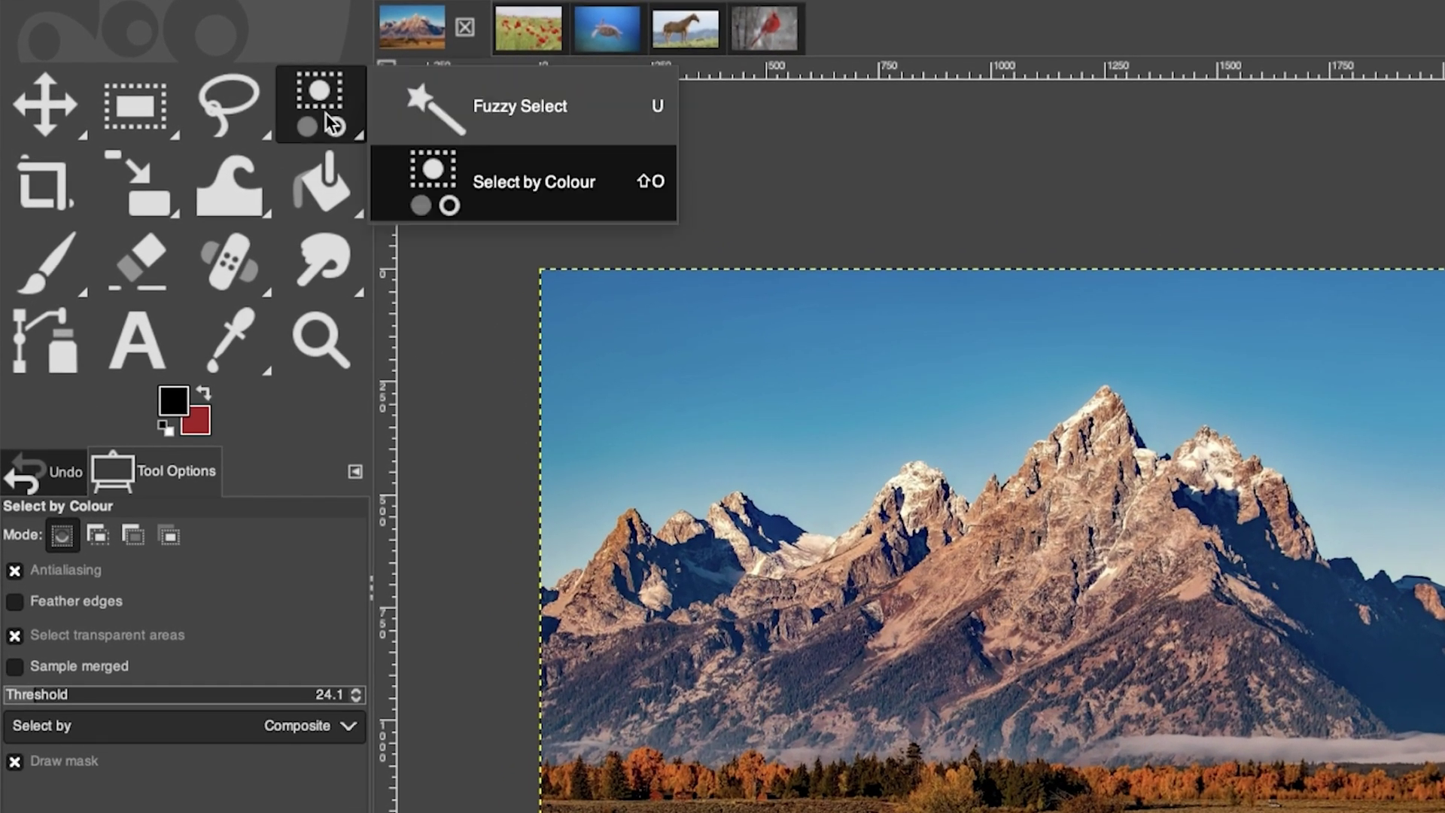
# - Make Fuzzy Select the active tool instead of Select by Colour
pyautogui.click(491, 117)
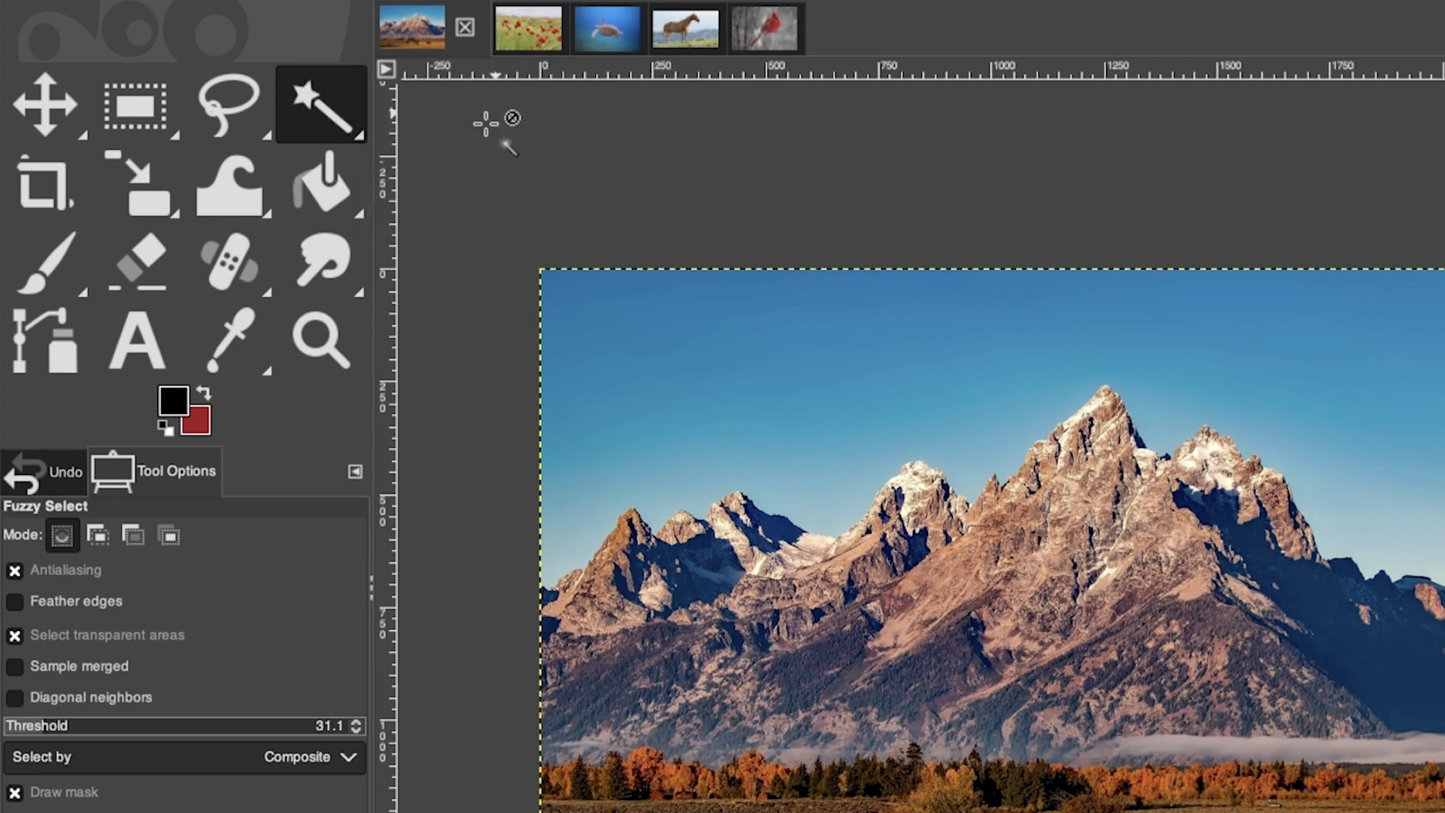
pyautogui.click(321, 103)
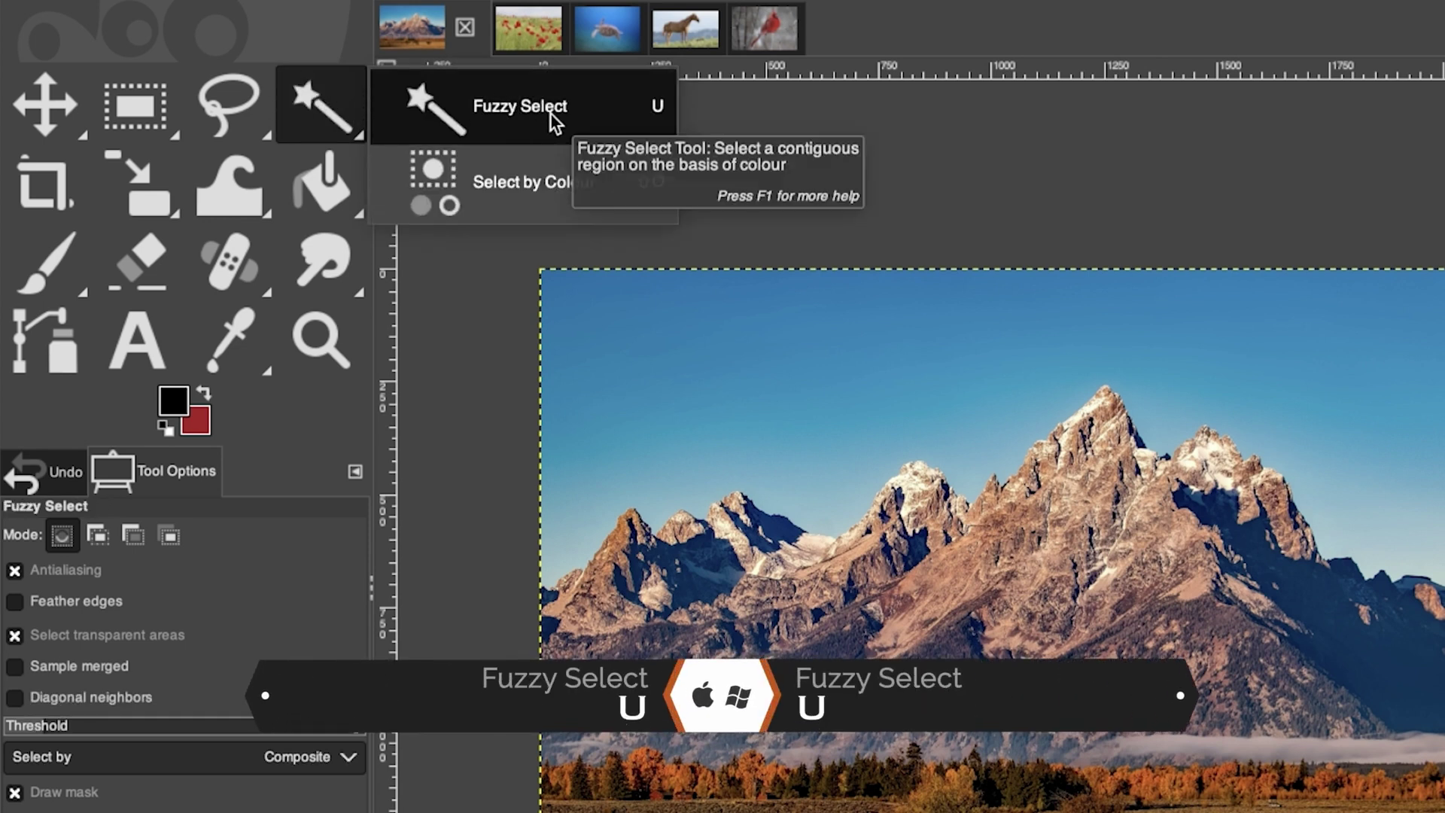
pyautogui.click(660, 115)
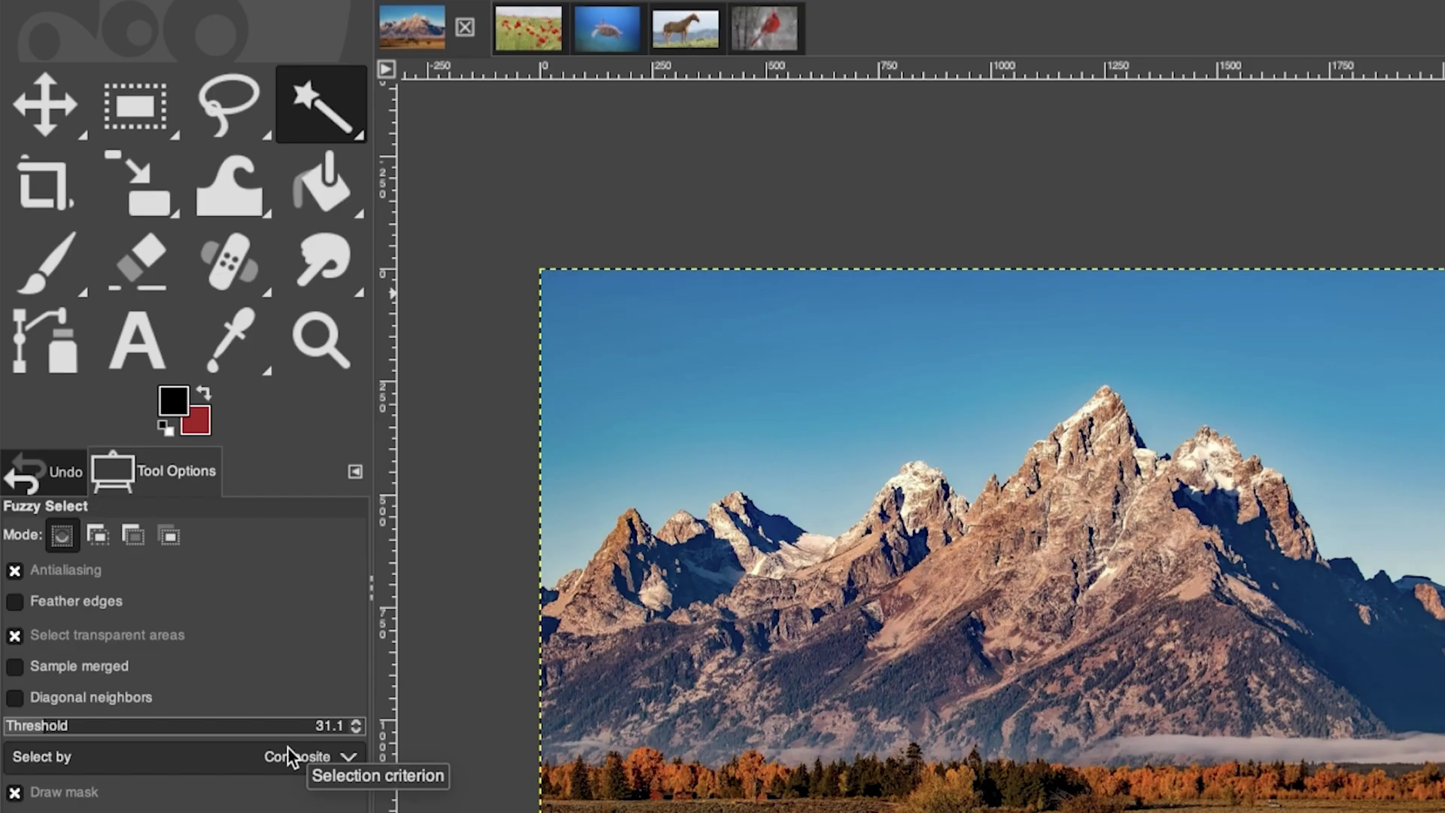
# - Select the sky at threshold 40.2, add the leftover sky patches, then reselect at 116.5
pyautogui.moveTo(45, 725); pyautogui.dragTo(57, 723)
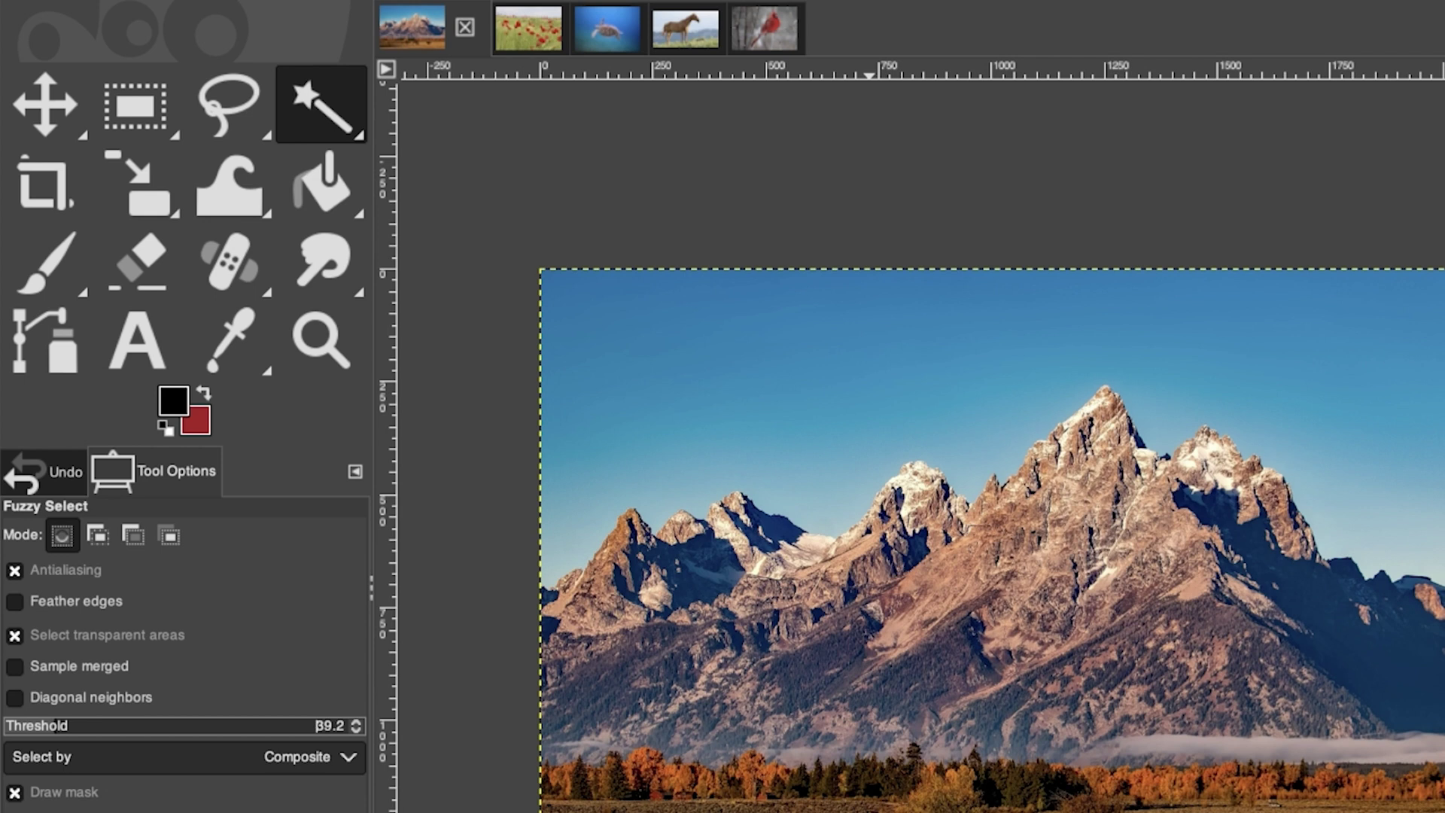
pyautogui.click(687, 302)
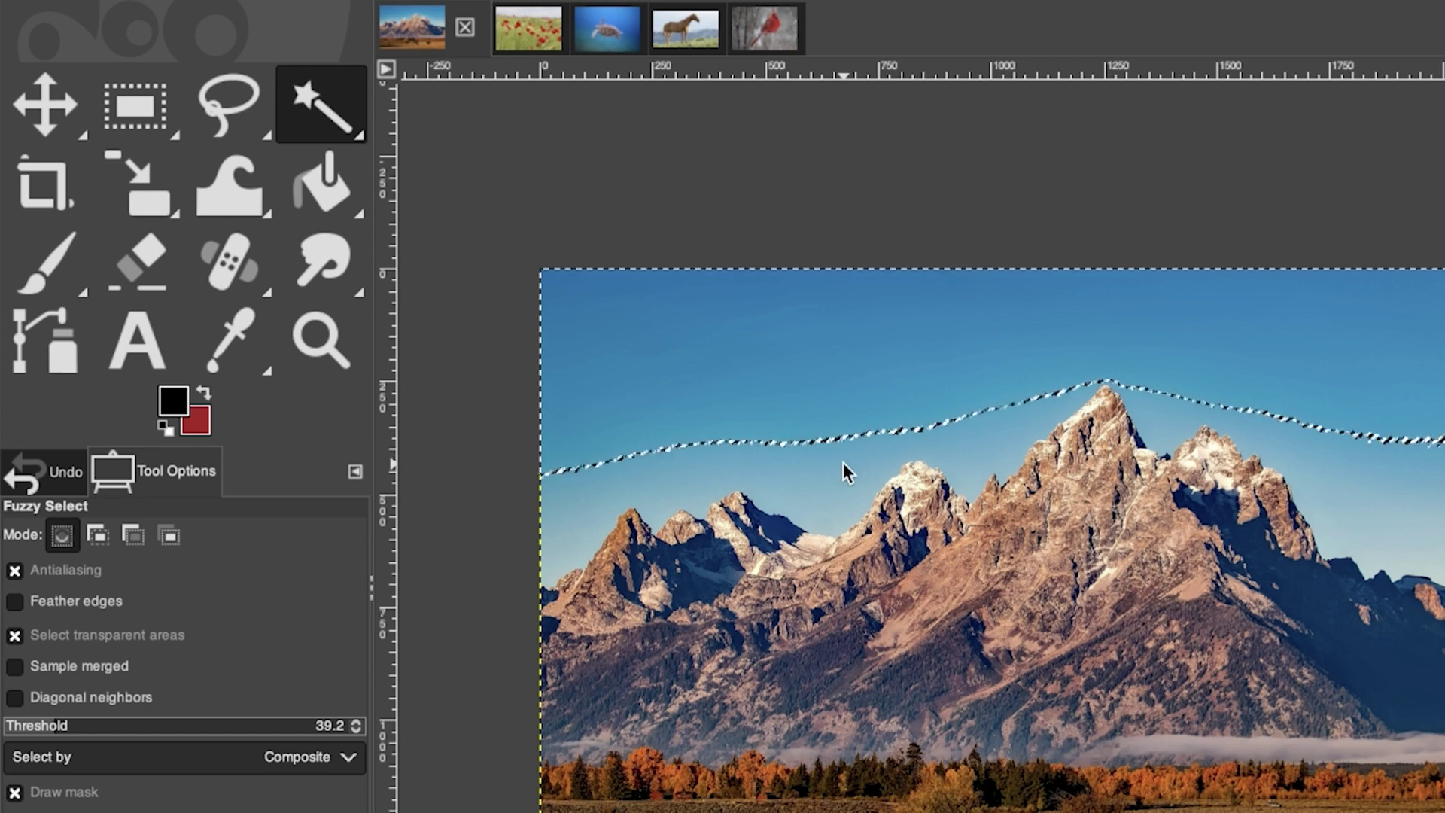
pyautogui.press('shift')
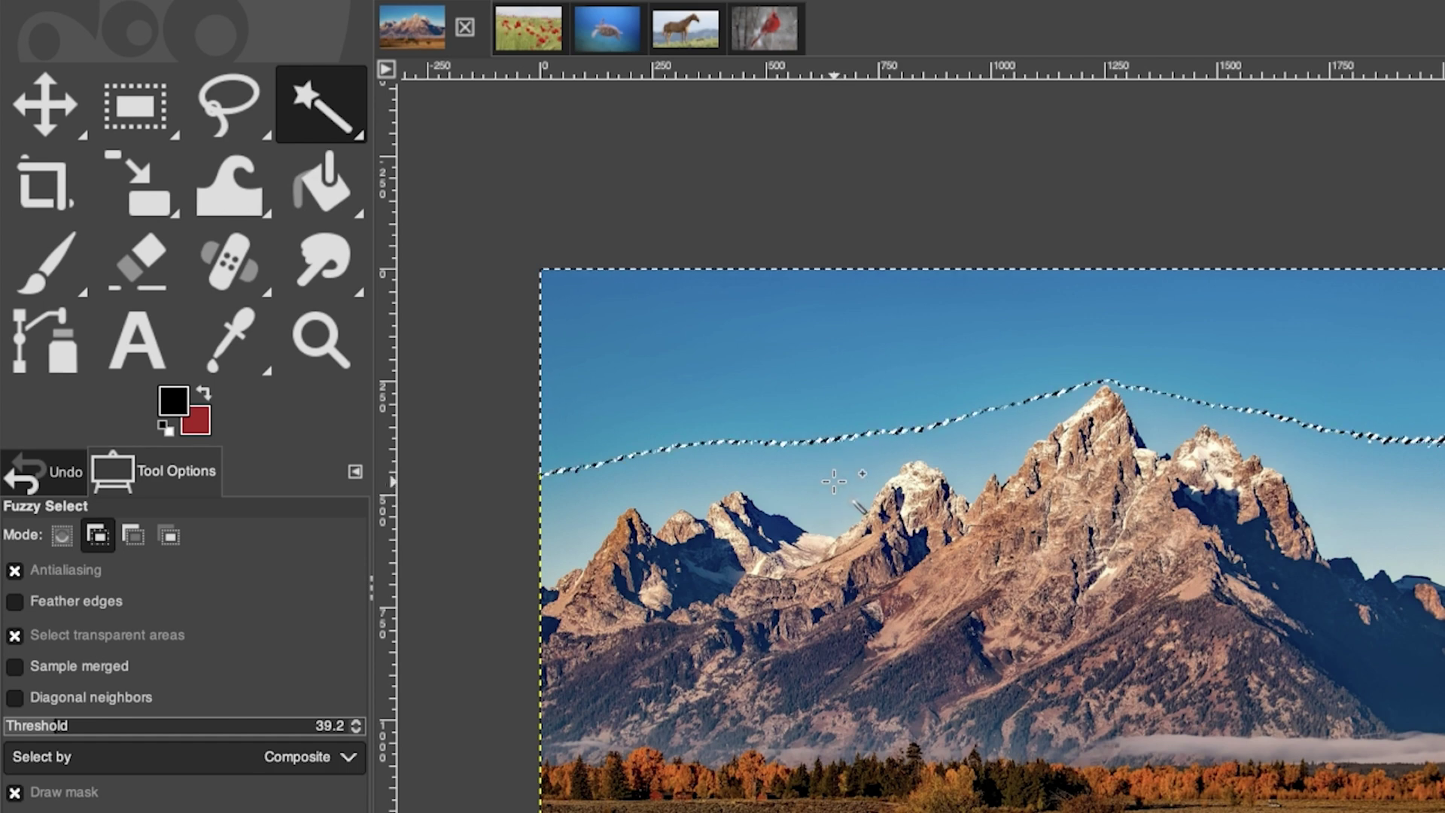
pyautogui.keyDown('shift'); pyautogui.click(834, 481); pyautogui.keyUp('shift')
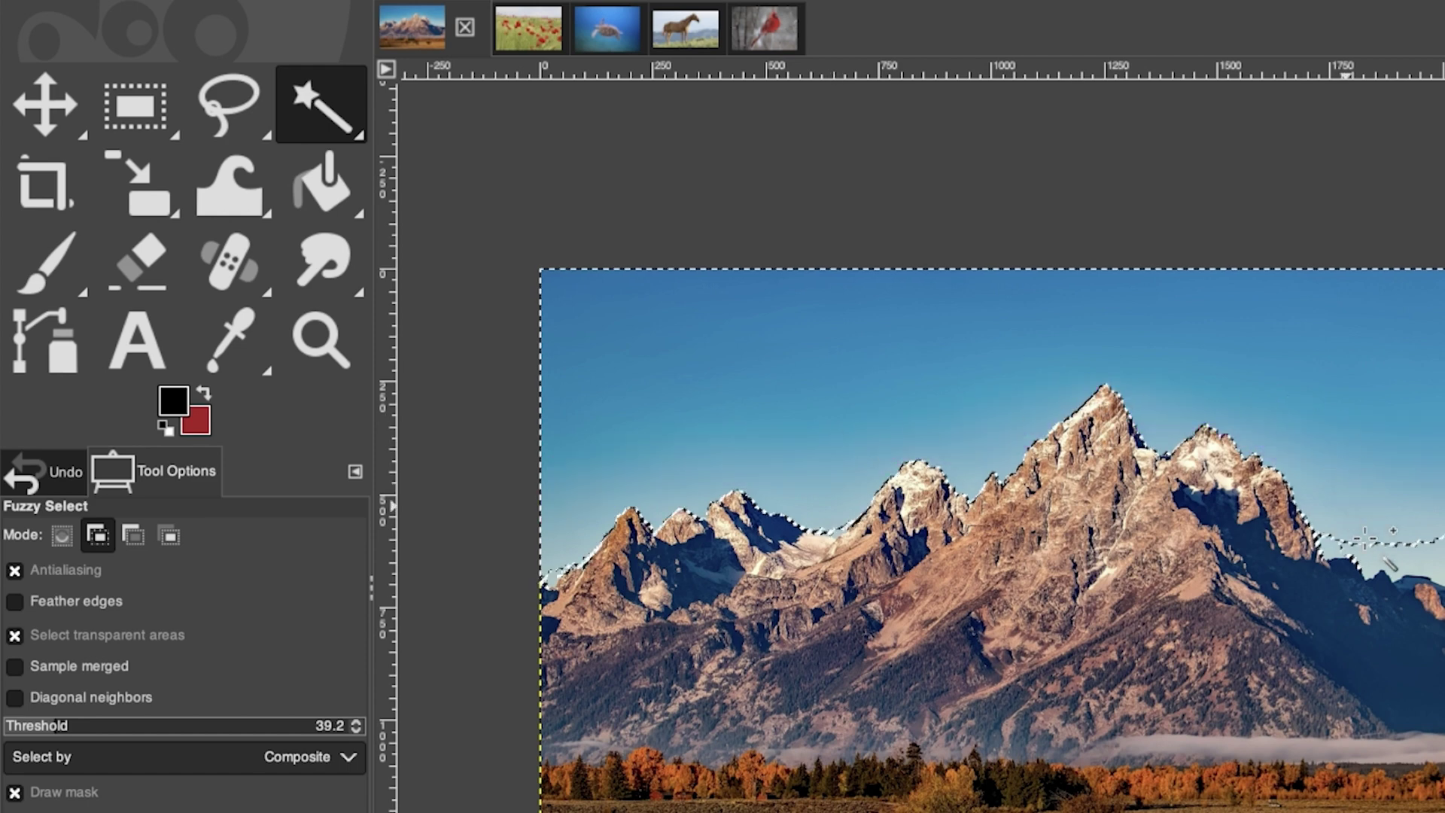
pyautogui.click(1393, 551)
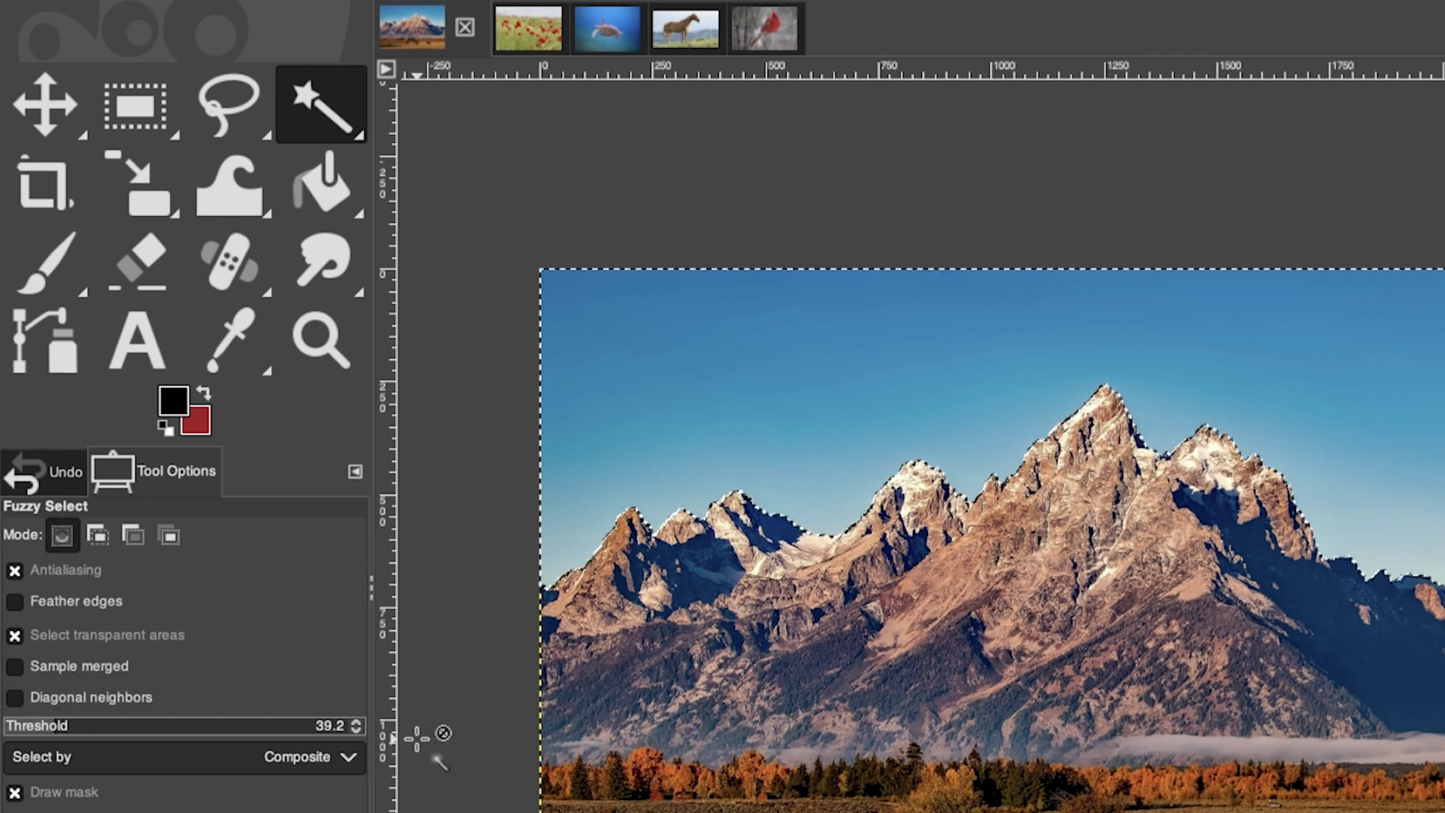
pyautogui.click(162, 722)
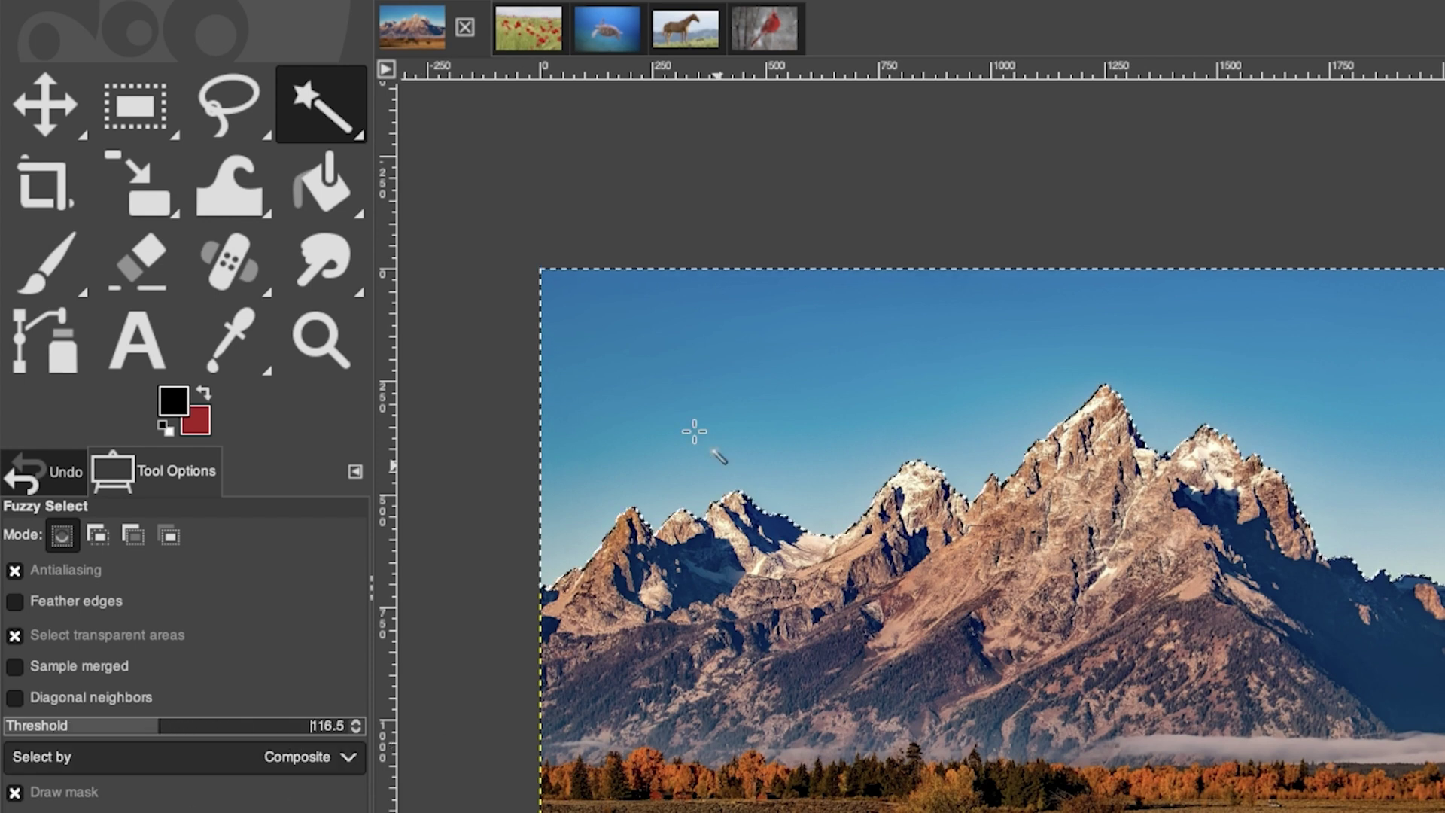
pyautogui.click(707, 355)
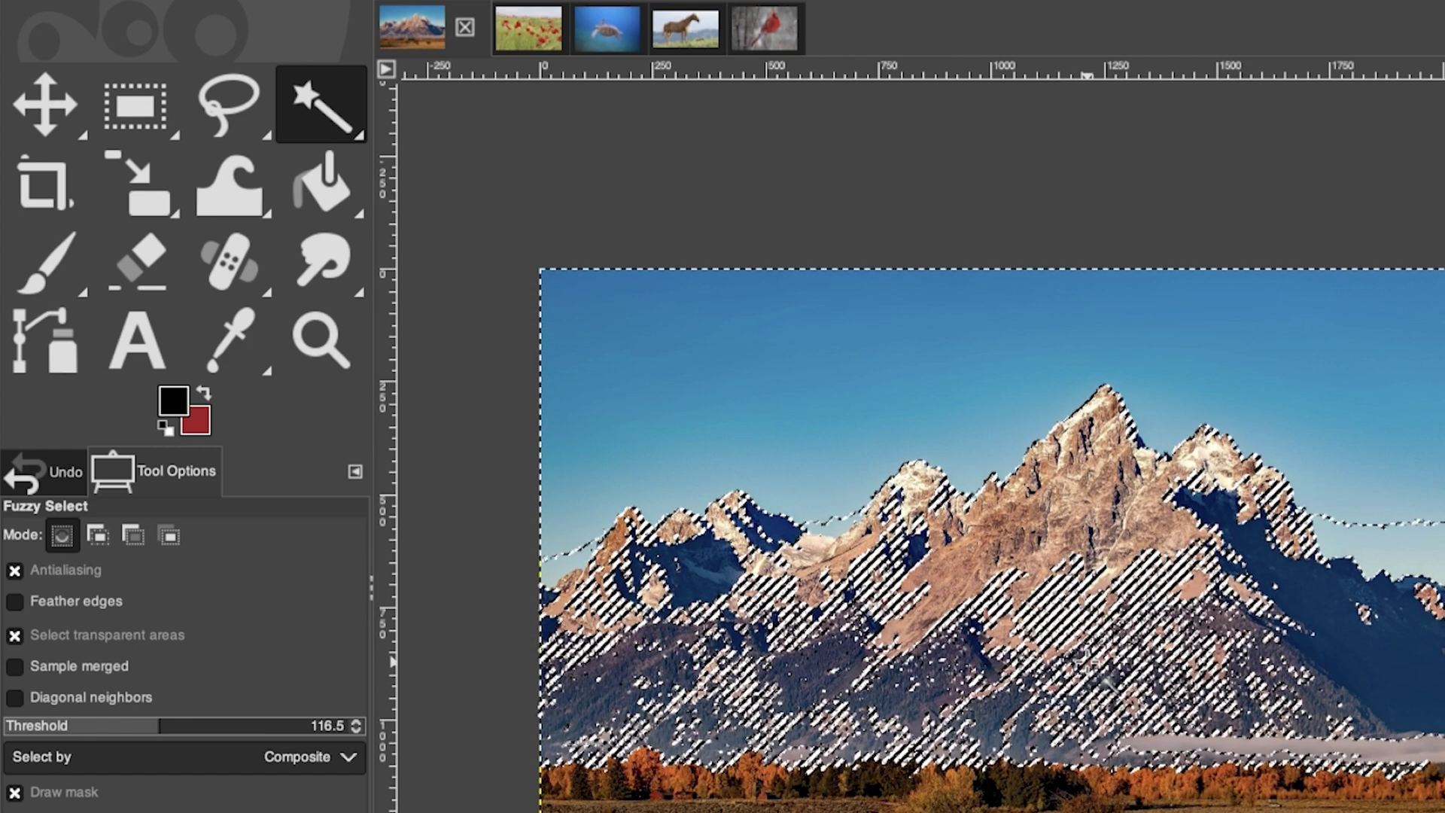
# - Rebuild the sky selection at a threshold near 42 so it reaches the skyline
pyautogui.click(64, 721)
pyautogui.moveTo(63, 721); pyautogui.dragTo(59, 720)
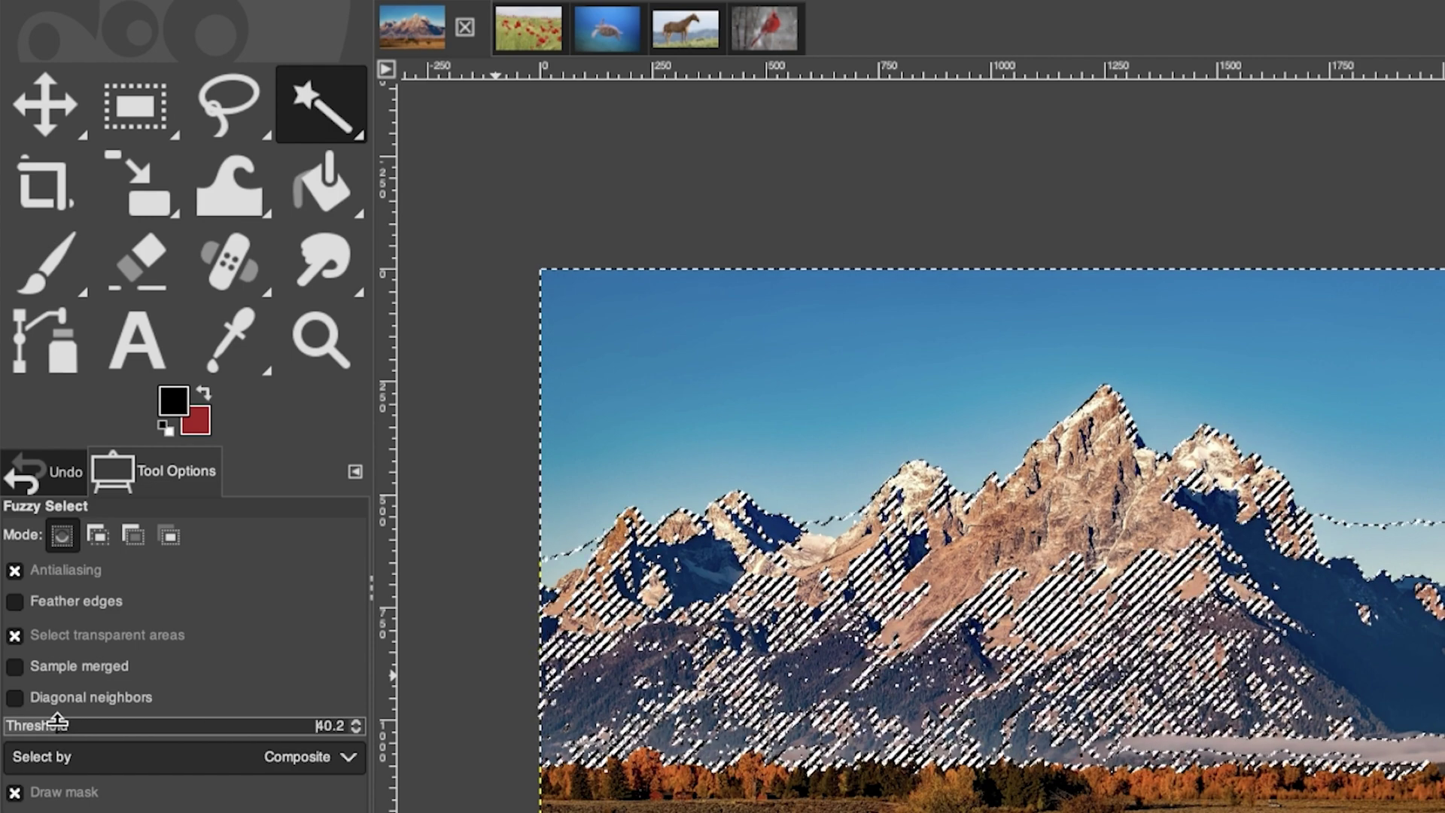
pyautogui.click(66, 795)
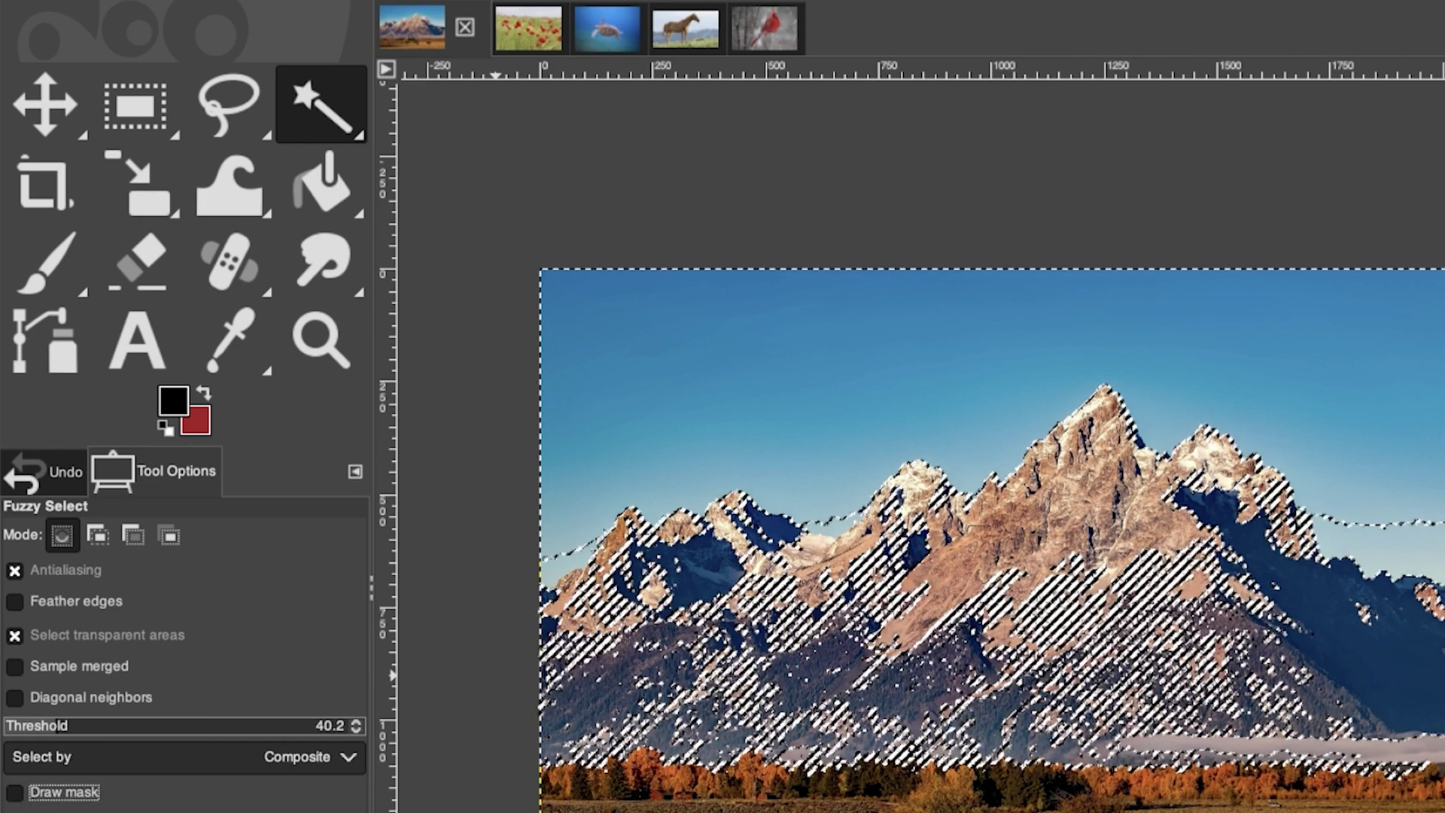
pyautogui.click(70, 792)
pyautogui.moveTo(687, 292); pyautogui.dragTo(690, 329)
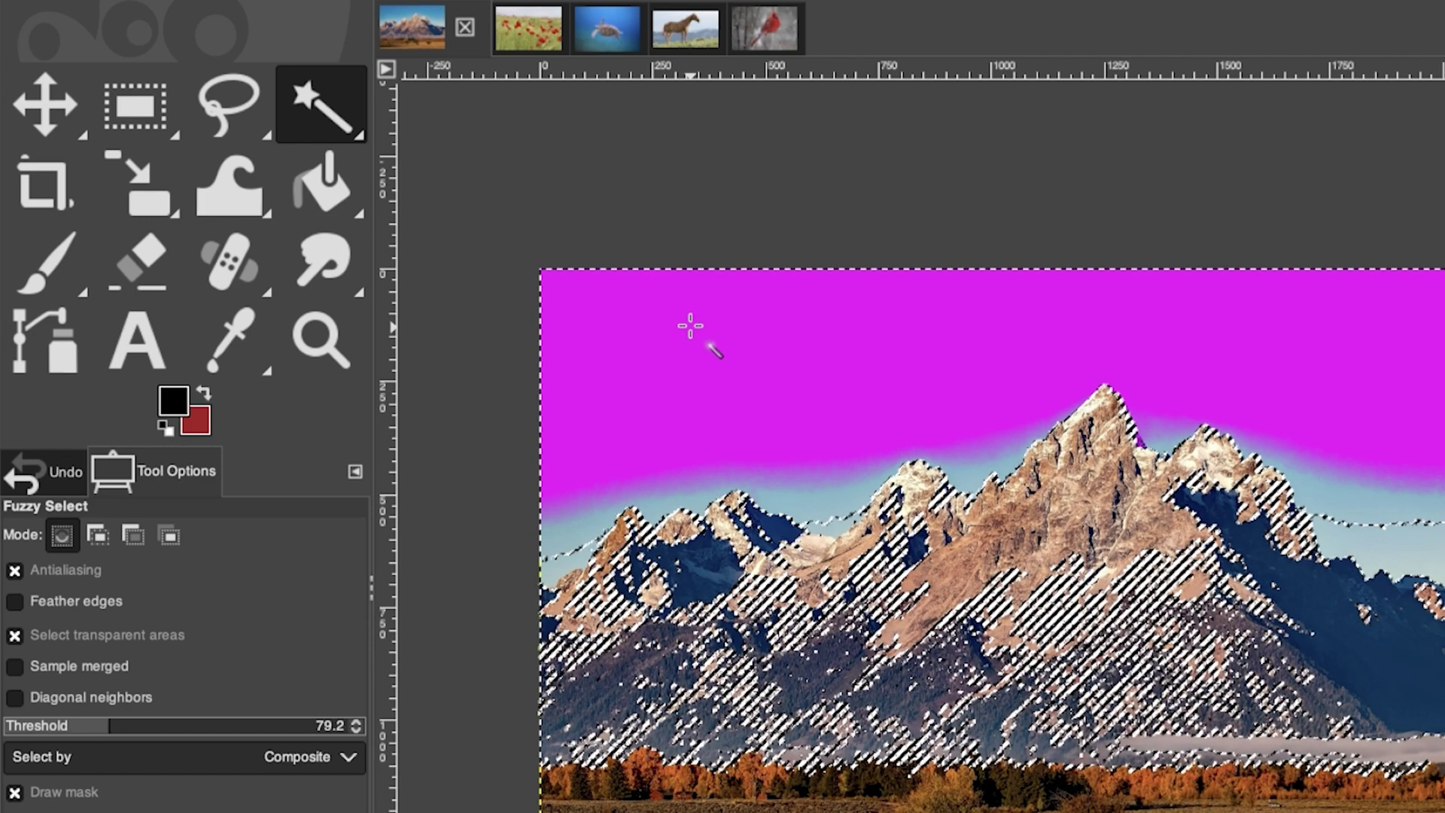
pyautogui.moveTo(688, 319); pyautogui.dragTo(690, 331)
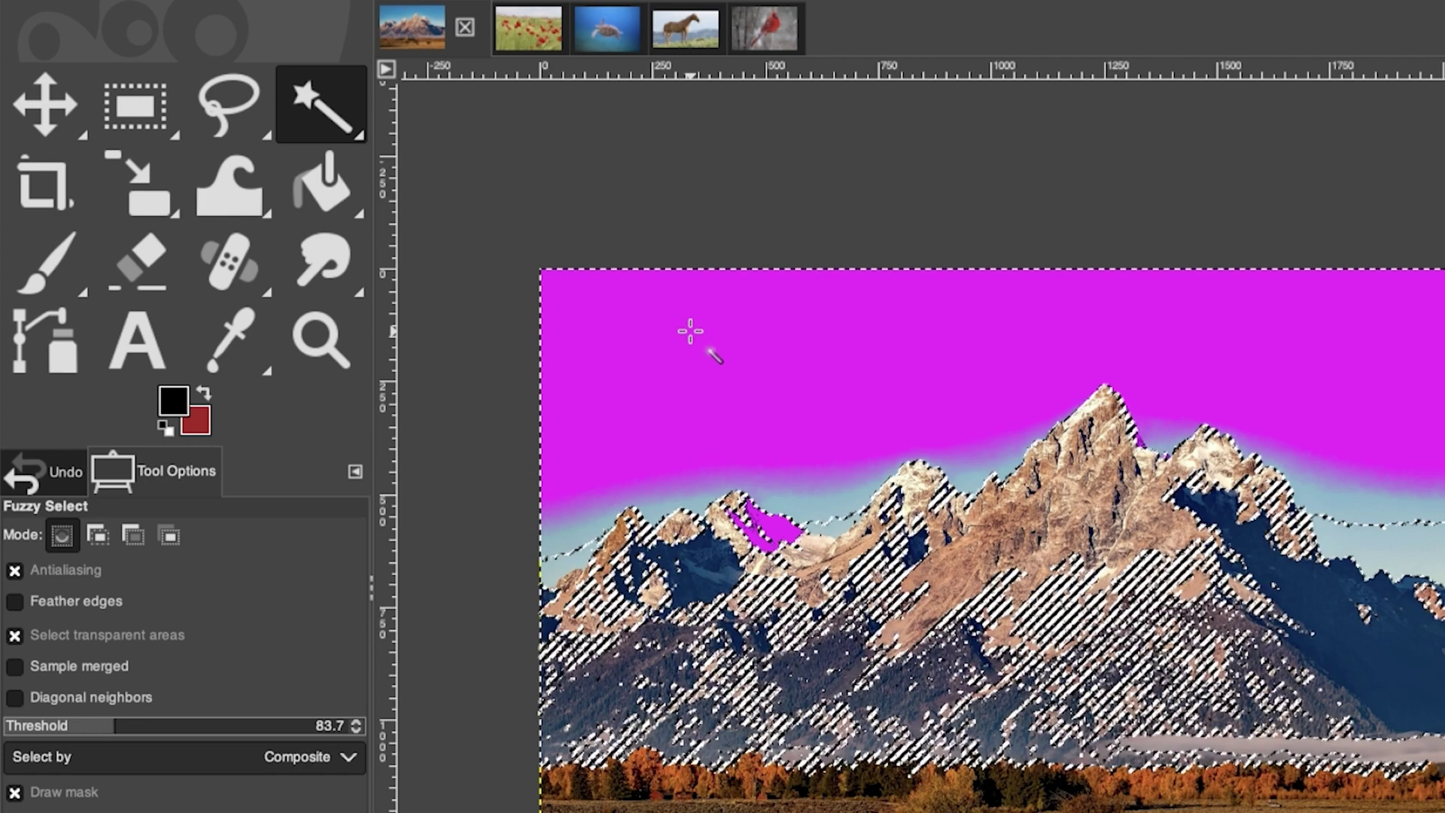
pyautogui.moveTo(679, 336); pyautogui.dragTo(688, 296)
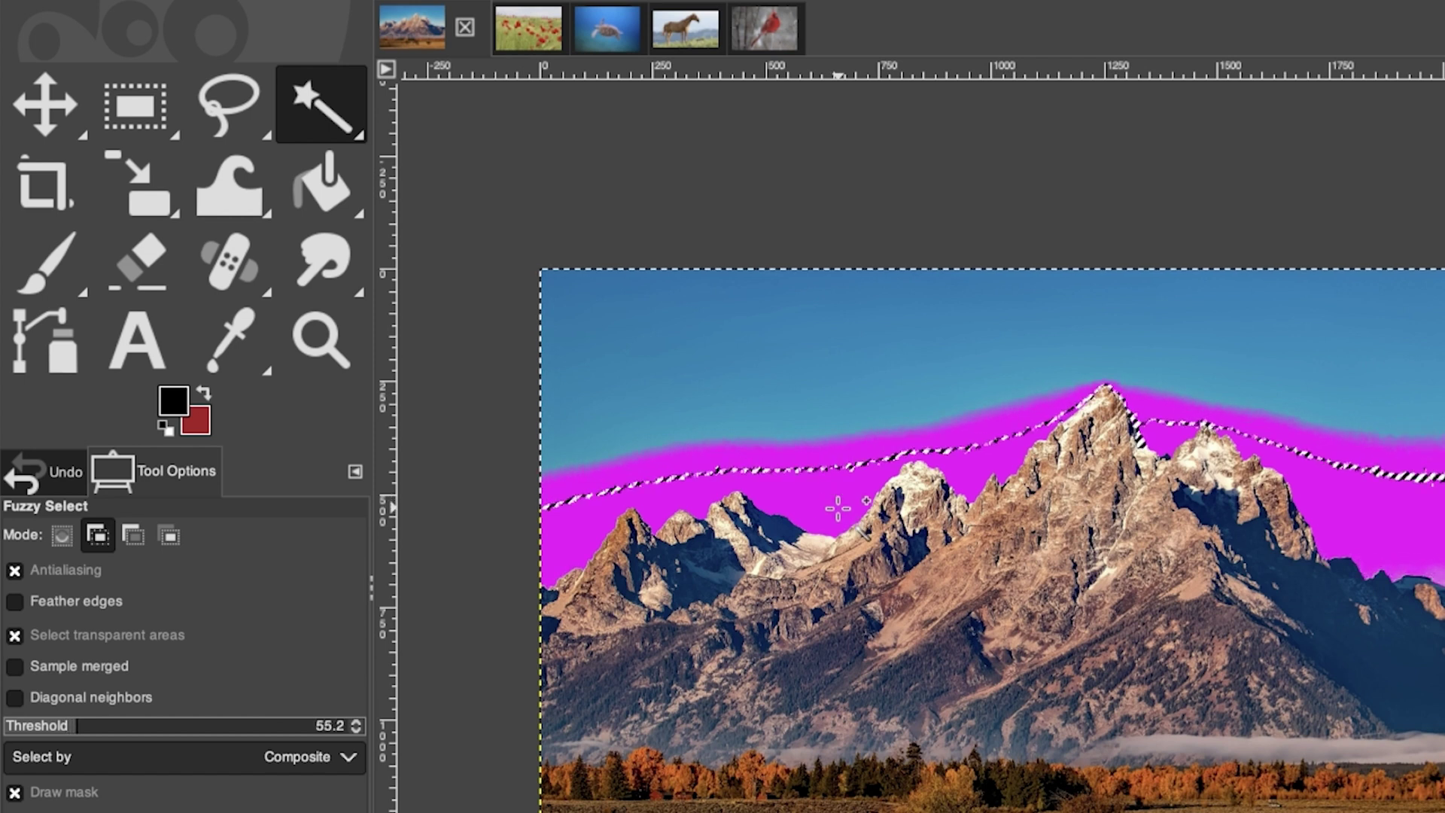
pyautogui.moveTo(837, 510); pyautogui.dragTo(835, 510)
pyautogui.press('Escape')
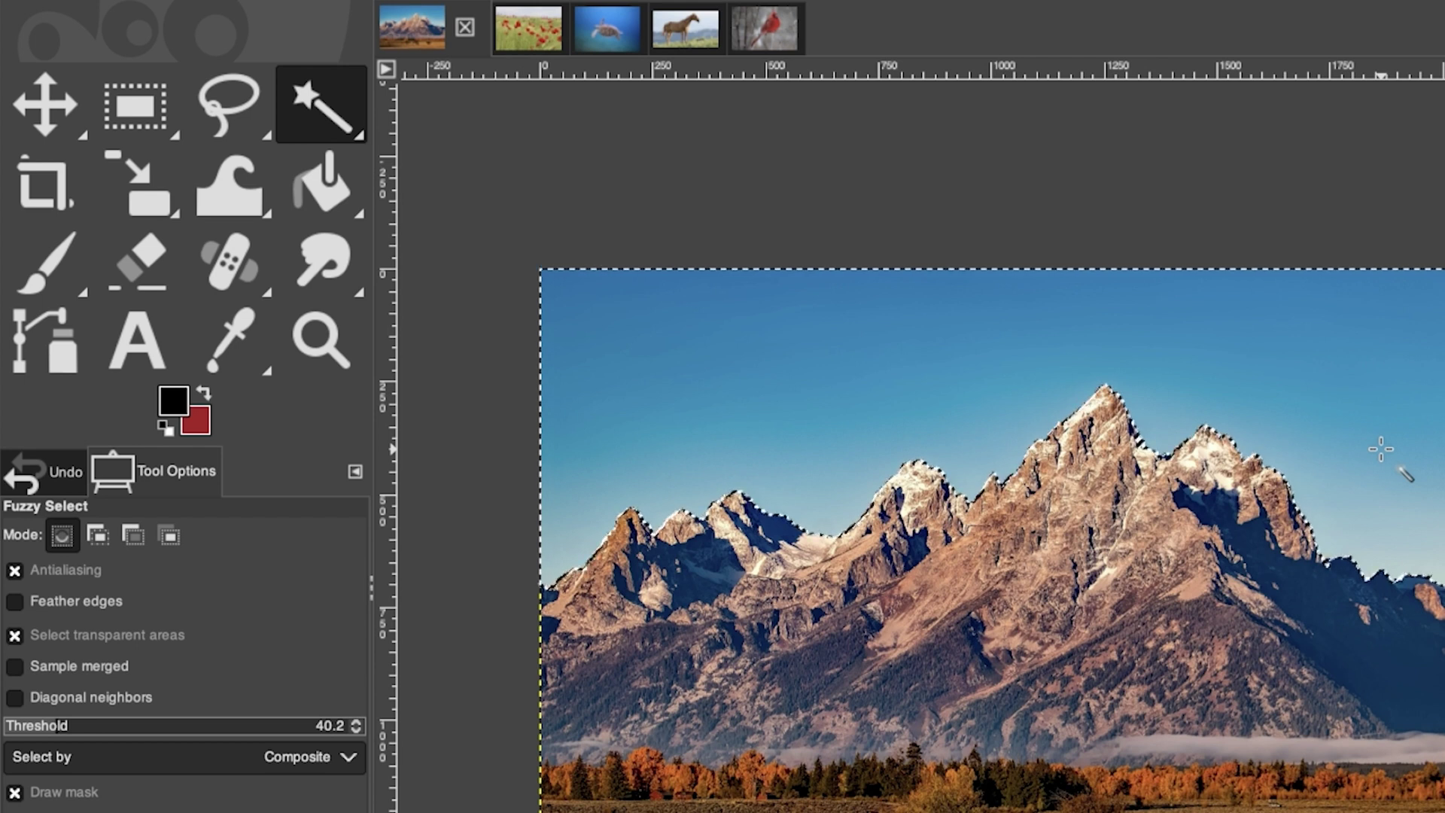
# - Preview the Subtract and Intersect modifiers, then deselect everything with Shift+Ctrl+A
pyautogui.press('ctrl')
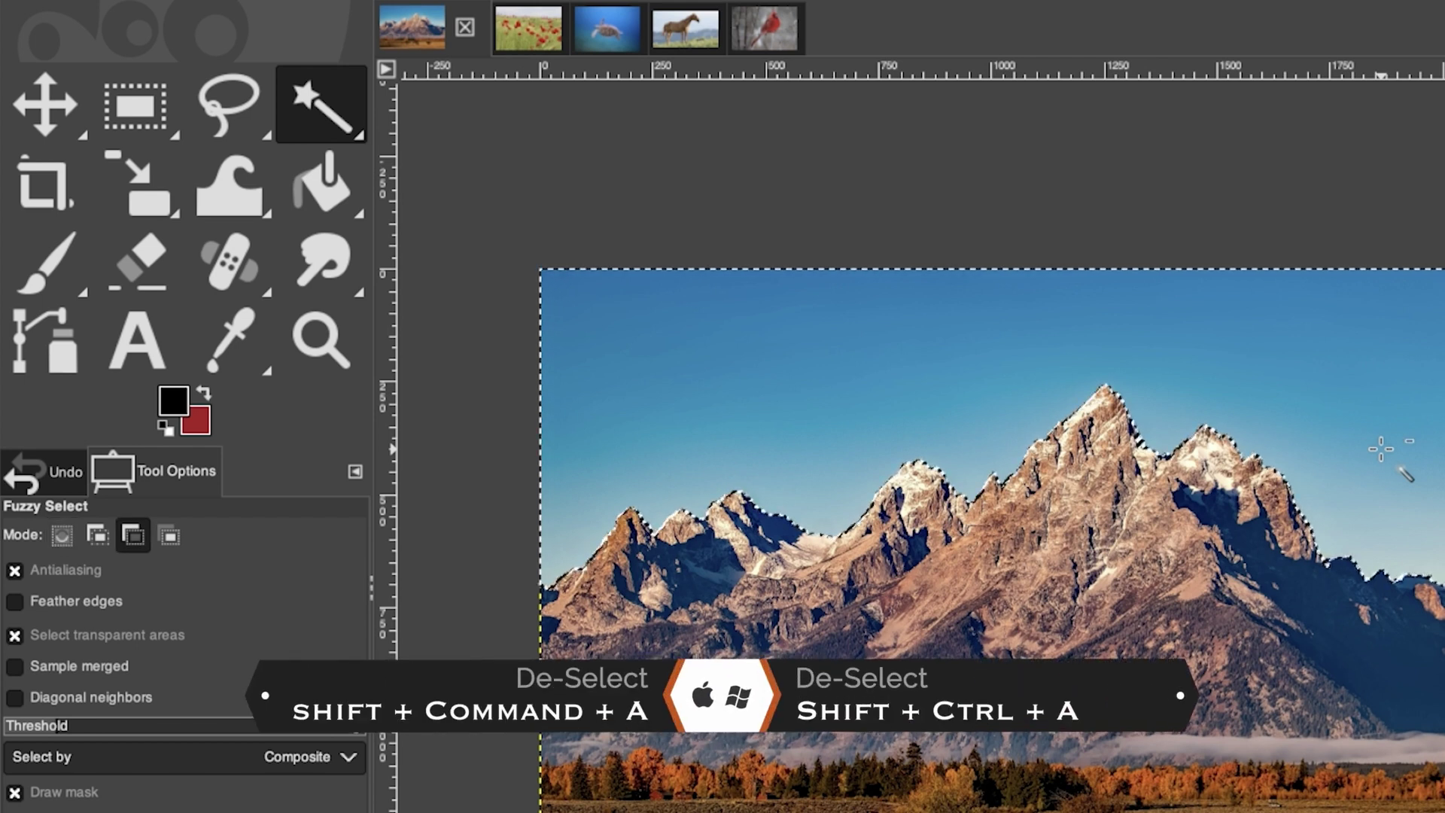
pyautogui.press('shift')
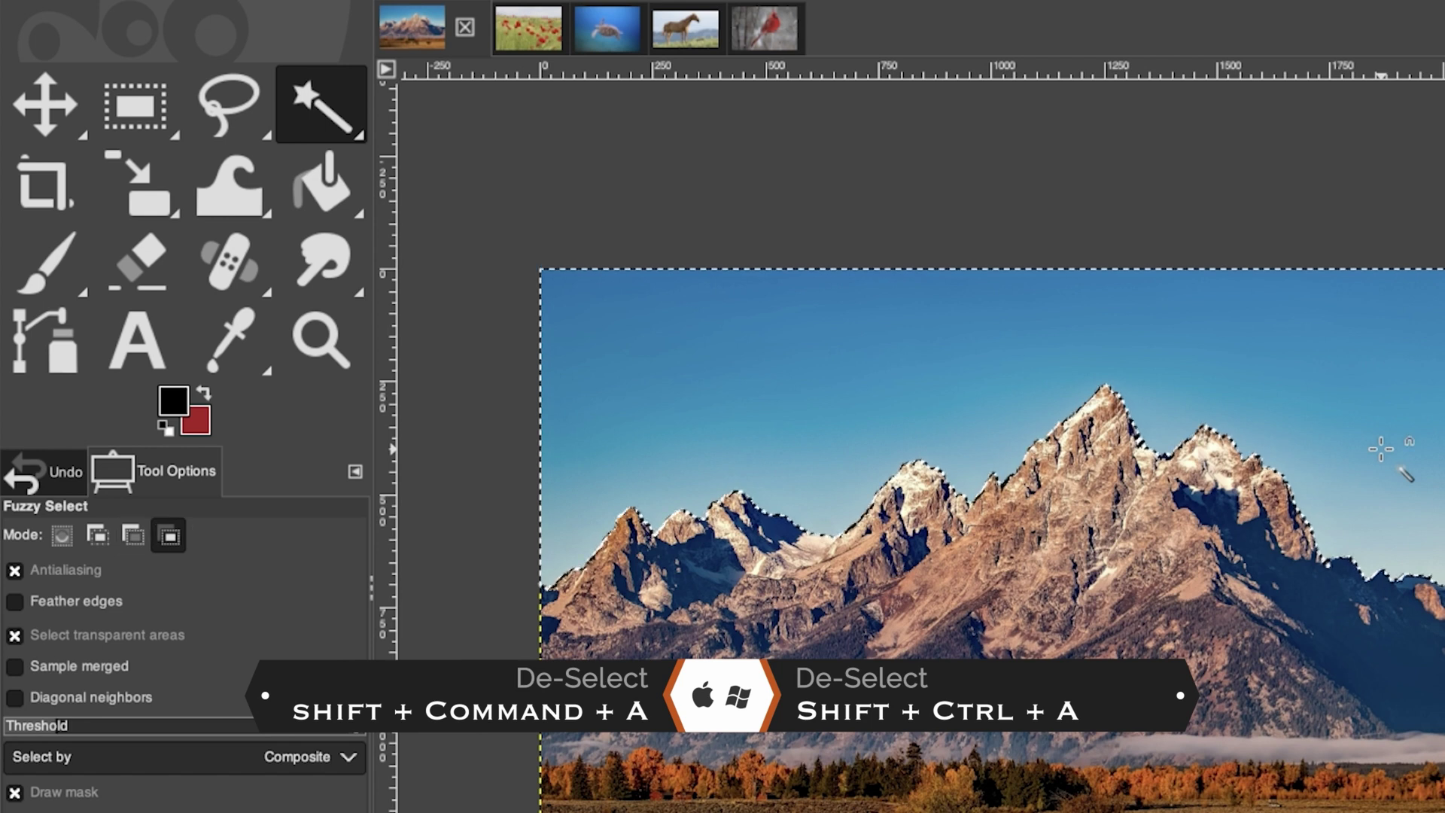
pyautogui.hotkey('shift', 'ctrl', 'a')
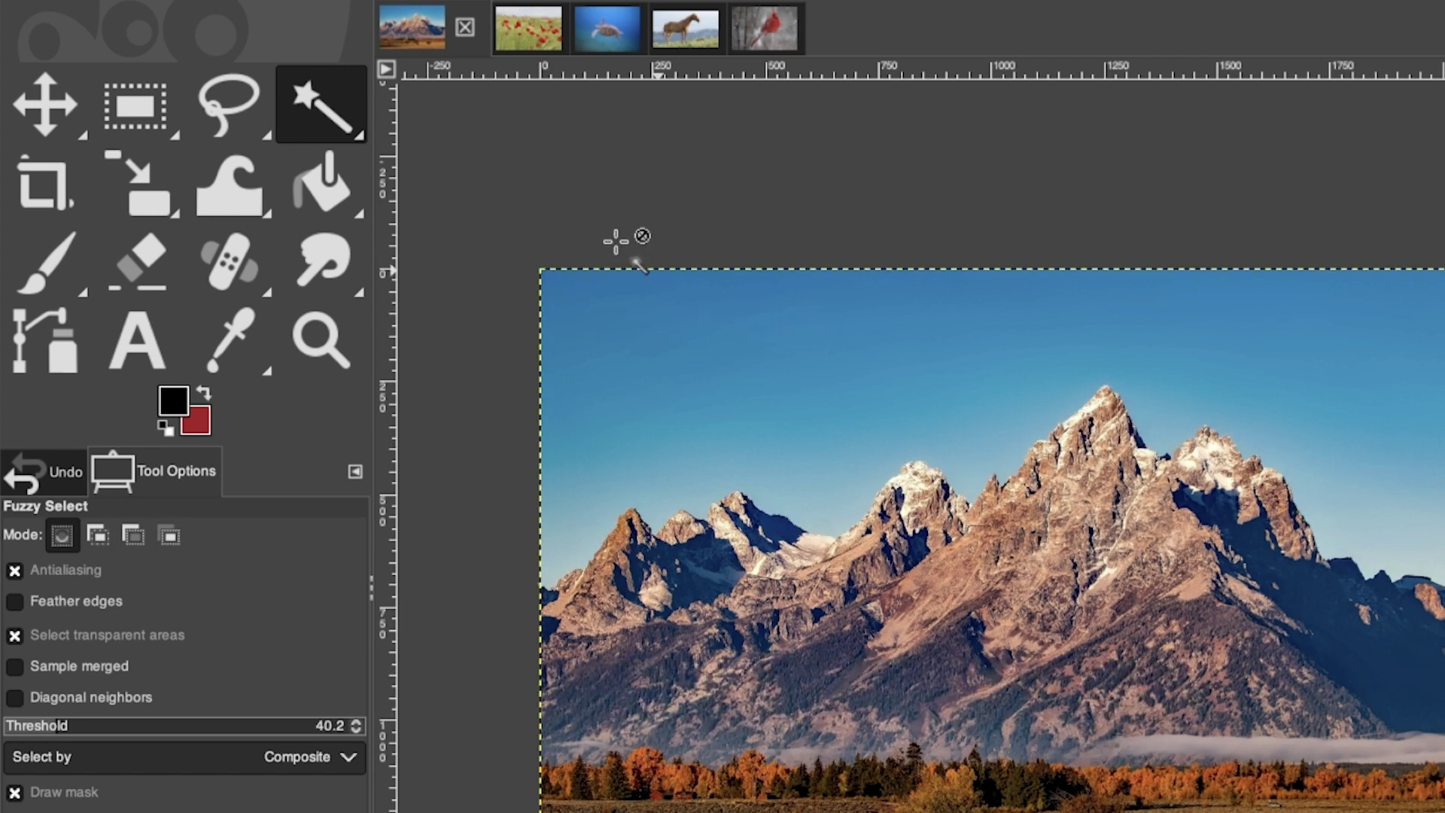
# - On the poppy field photo, fuzzy-select the two central poppies, then subtract that selection
pyautogui.click(527, 30)
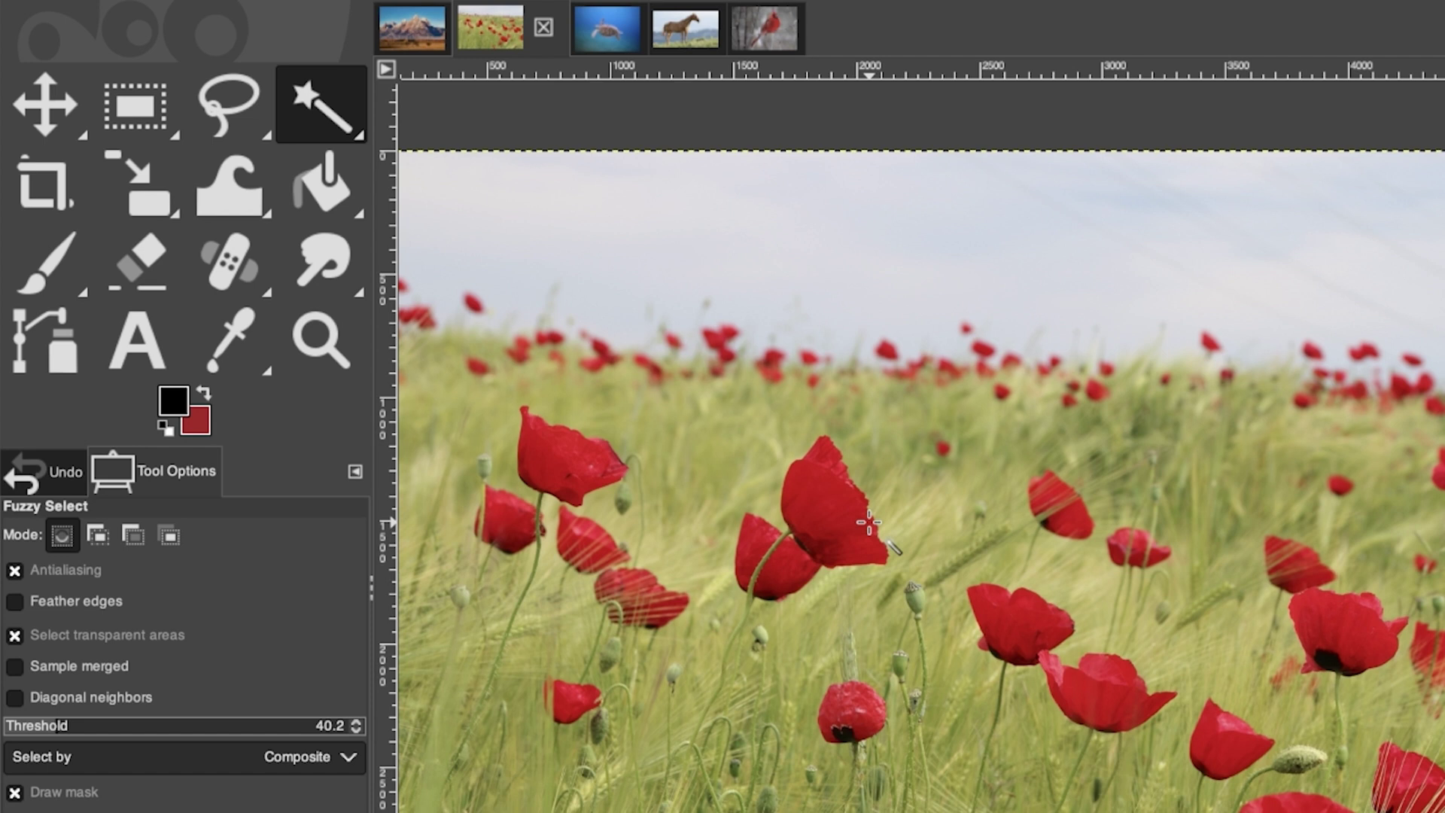
pyautogui.click(322, 117)
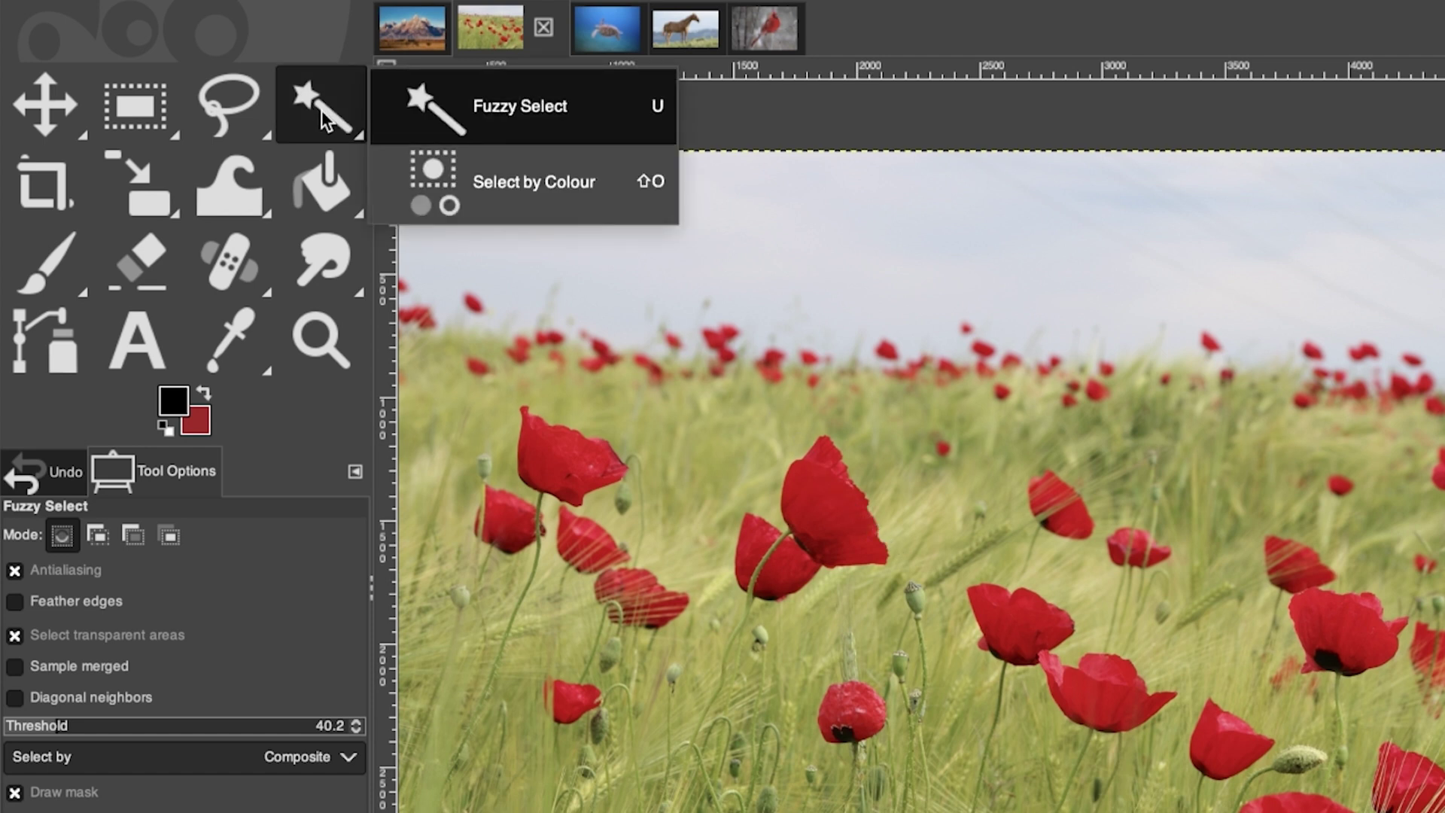
pyautogui.click(585, 194)
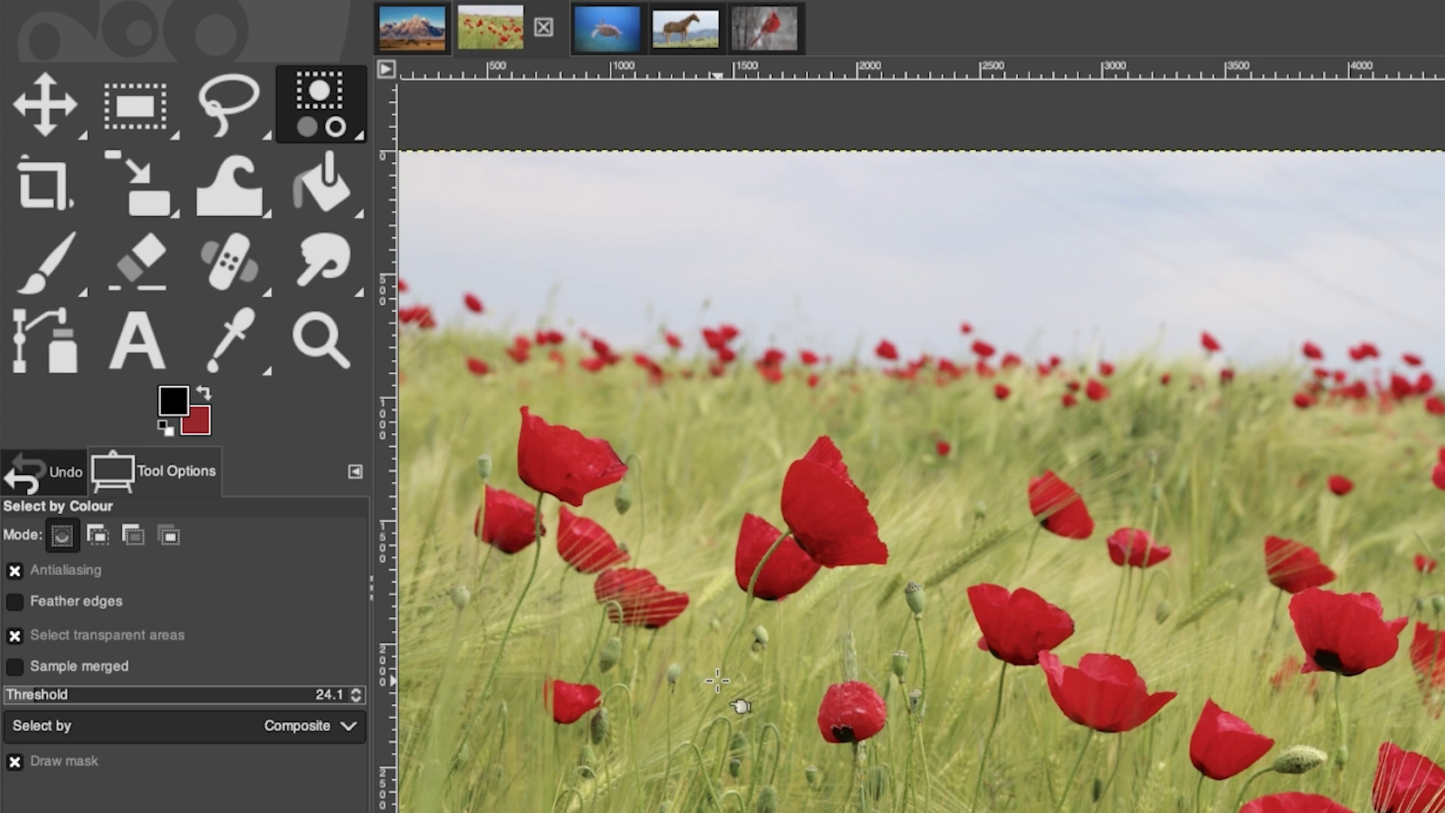
pyautogui.moveTo(319, 106); pyautogui.dragTo(444, 116)
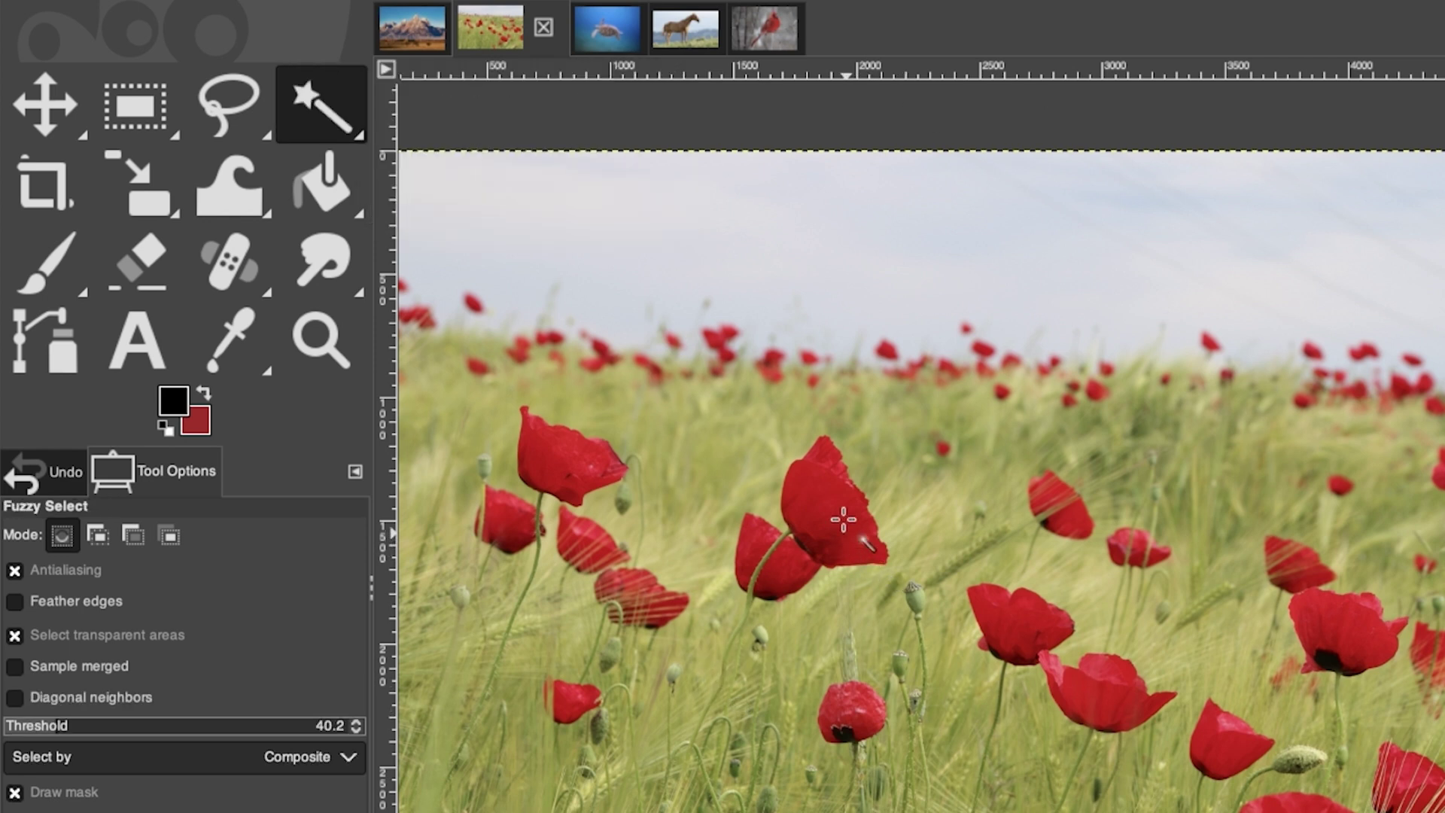
pyautogui.moveTo(825, 482); pyautogui.dragTo(866, 519)
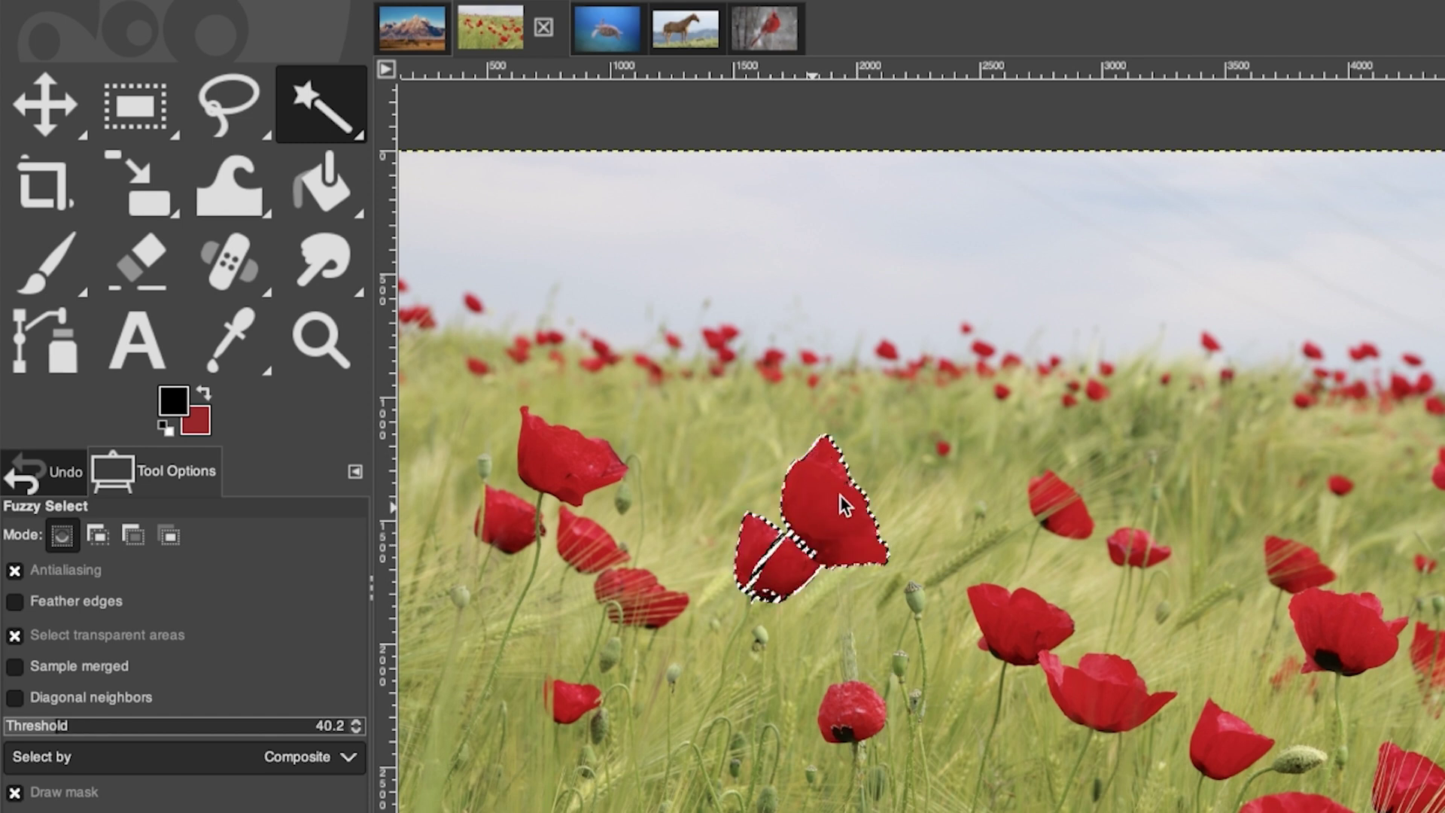
pyautogui.press('ctrl')
pyautogui.keyDown('ctrl'); pyautogui.click(854, 540); pyautogui.keyUp('ctrl')
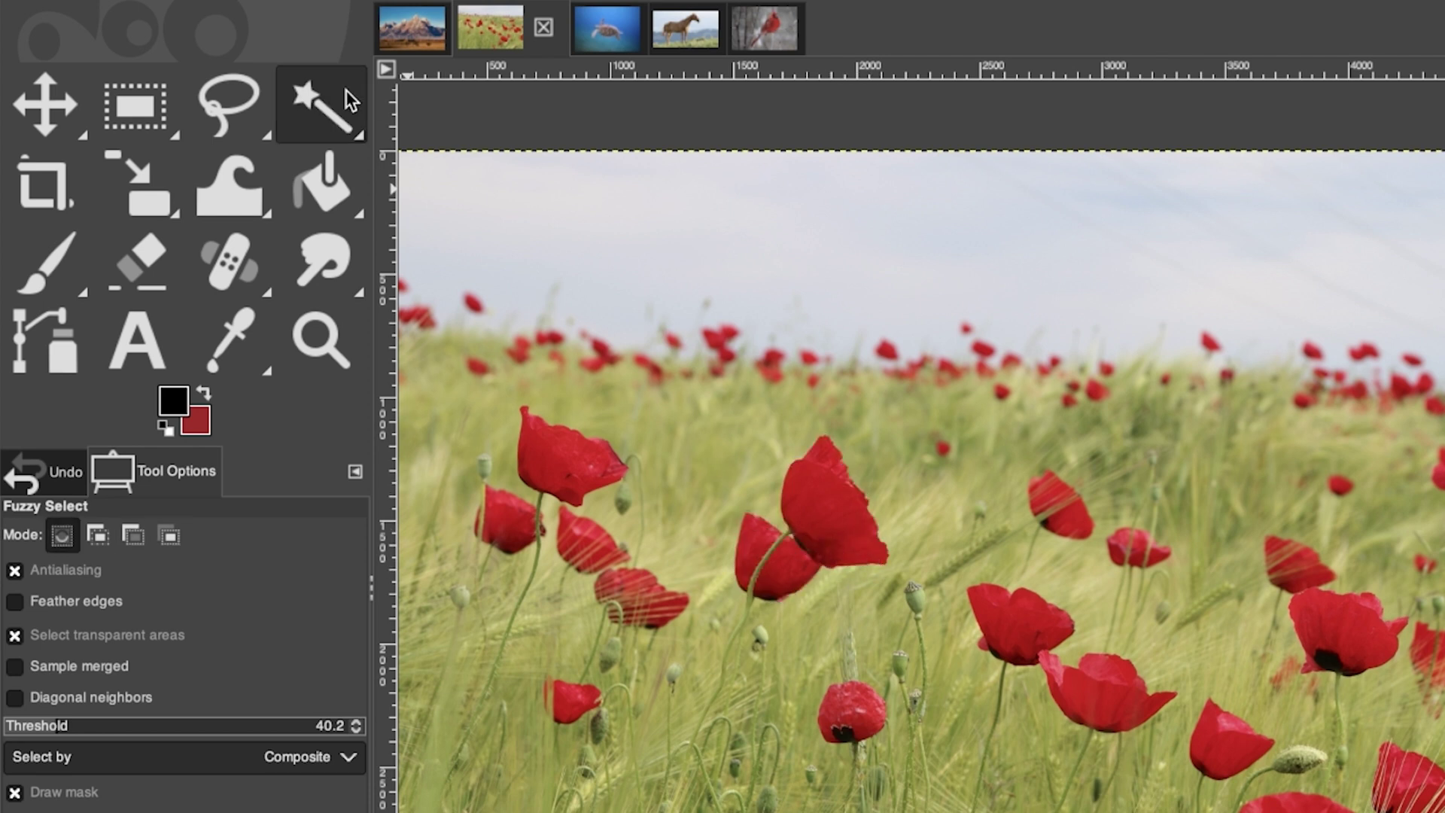
# - Select every red poppy with Select by Colour, then clear the selection
pyautogui.moveTo(342, 98)
pyautogui.click(433, 177)
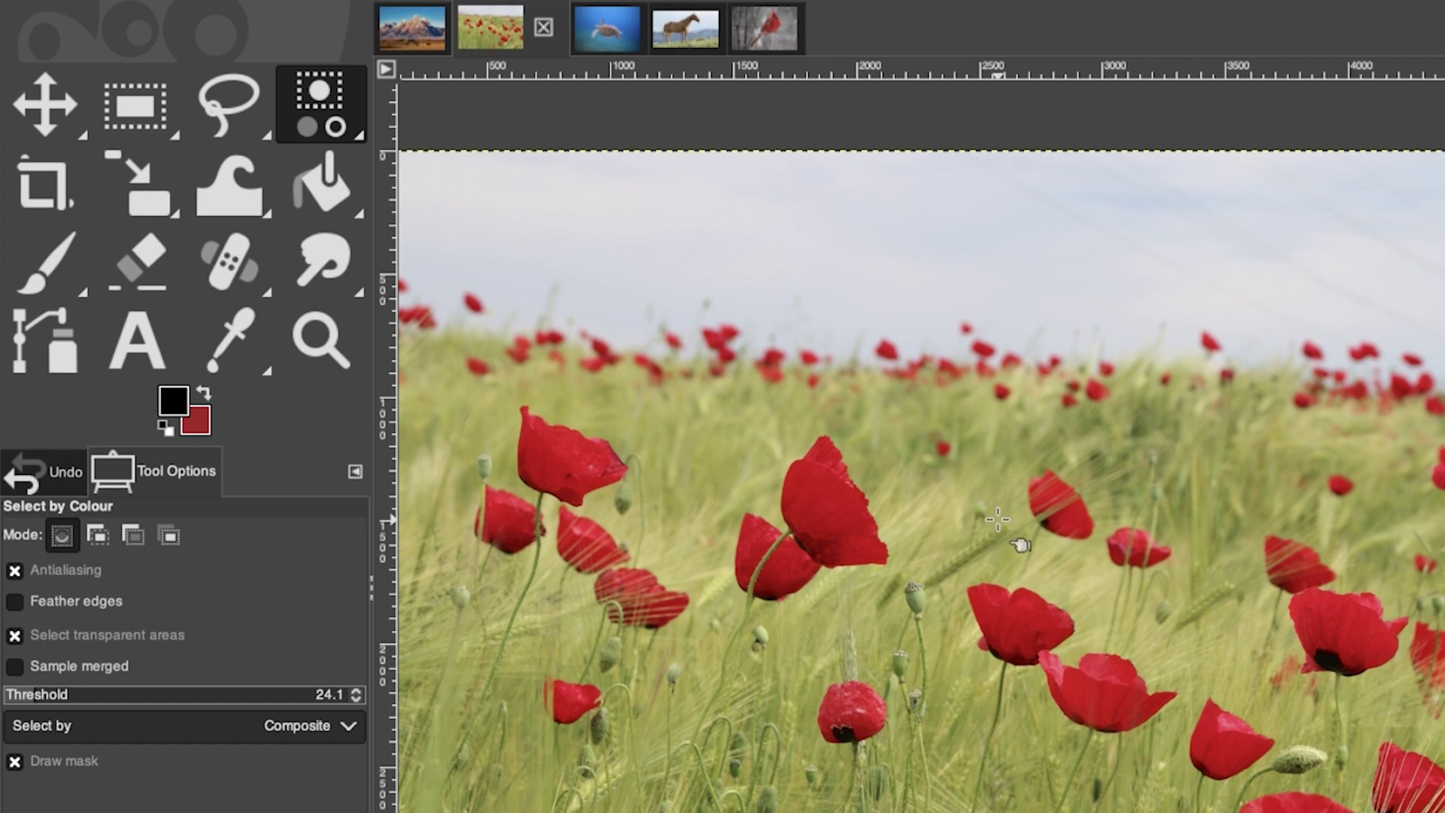
pyautogui.moveTo(822, 482); pyautogui.dragTo(820, 507)
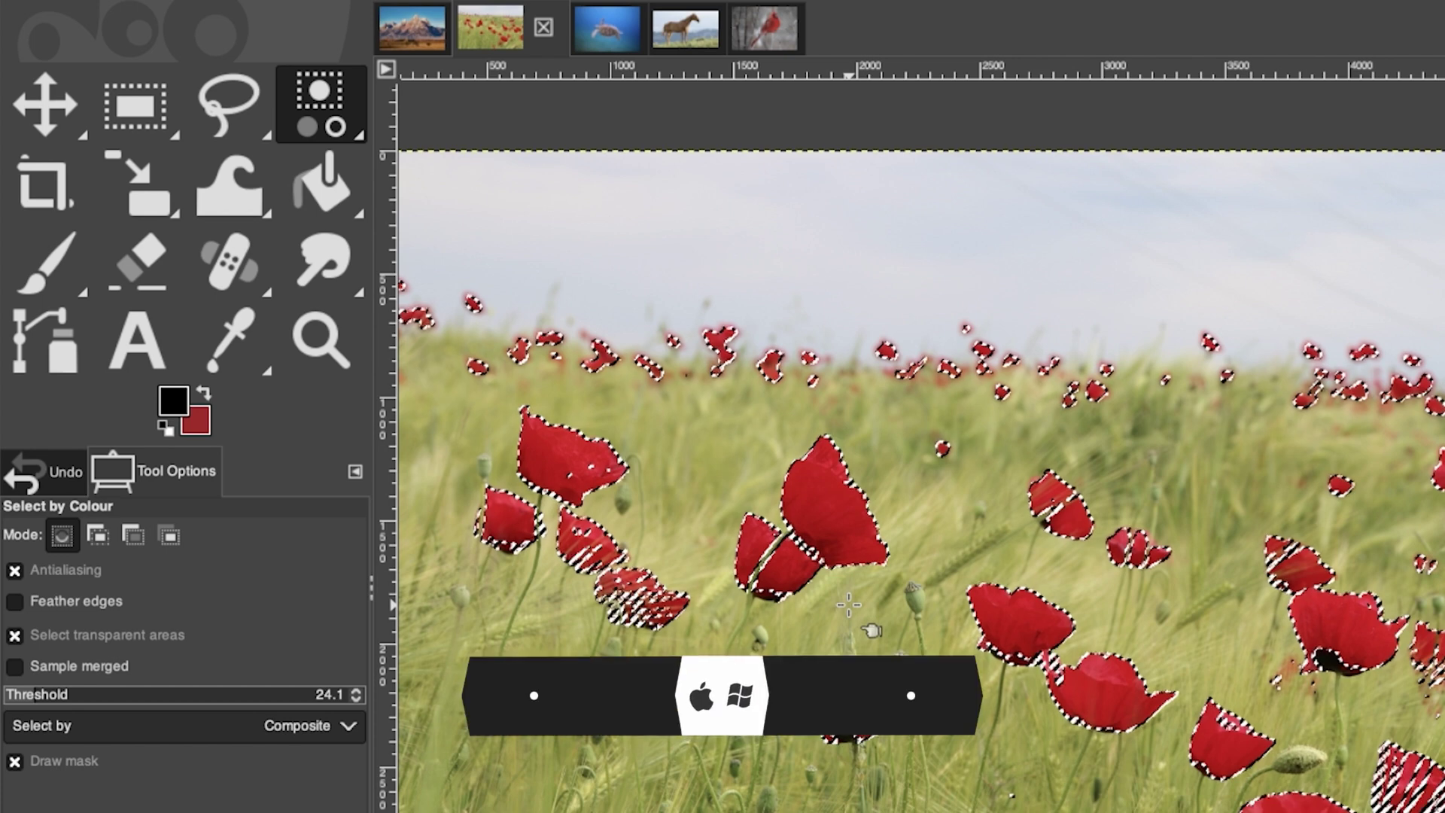
pyautogui.hotkey('ctrl', 'shift', 'a')
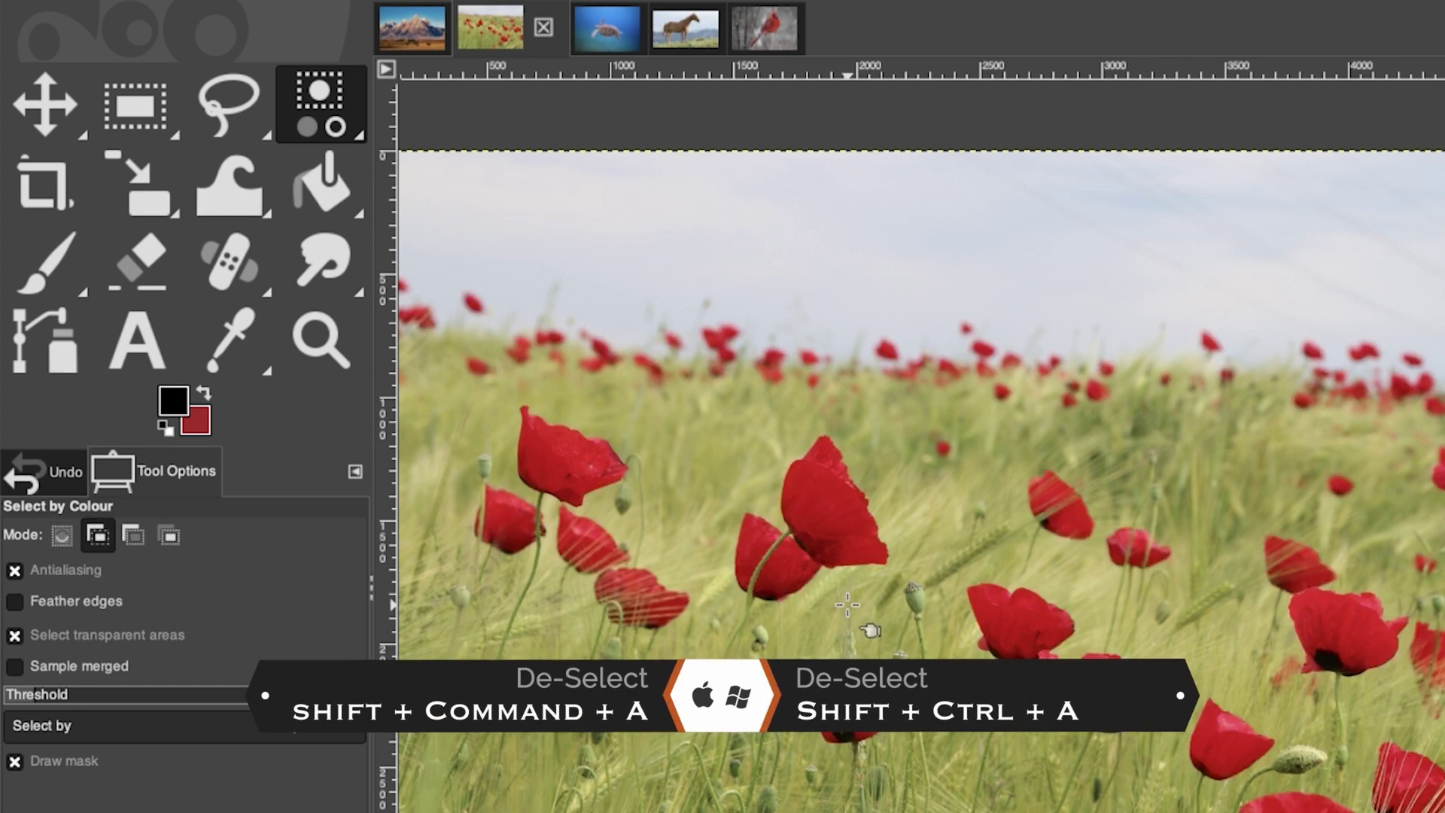
# - Show the sea turtle photo and zoom in three times on its front flipper
pyautogui.click(612, 42)
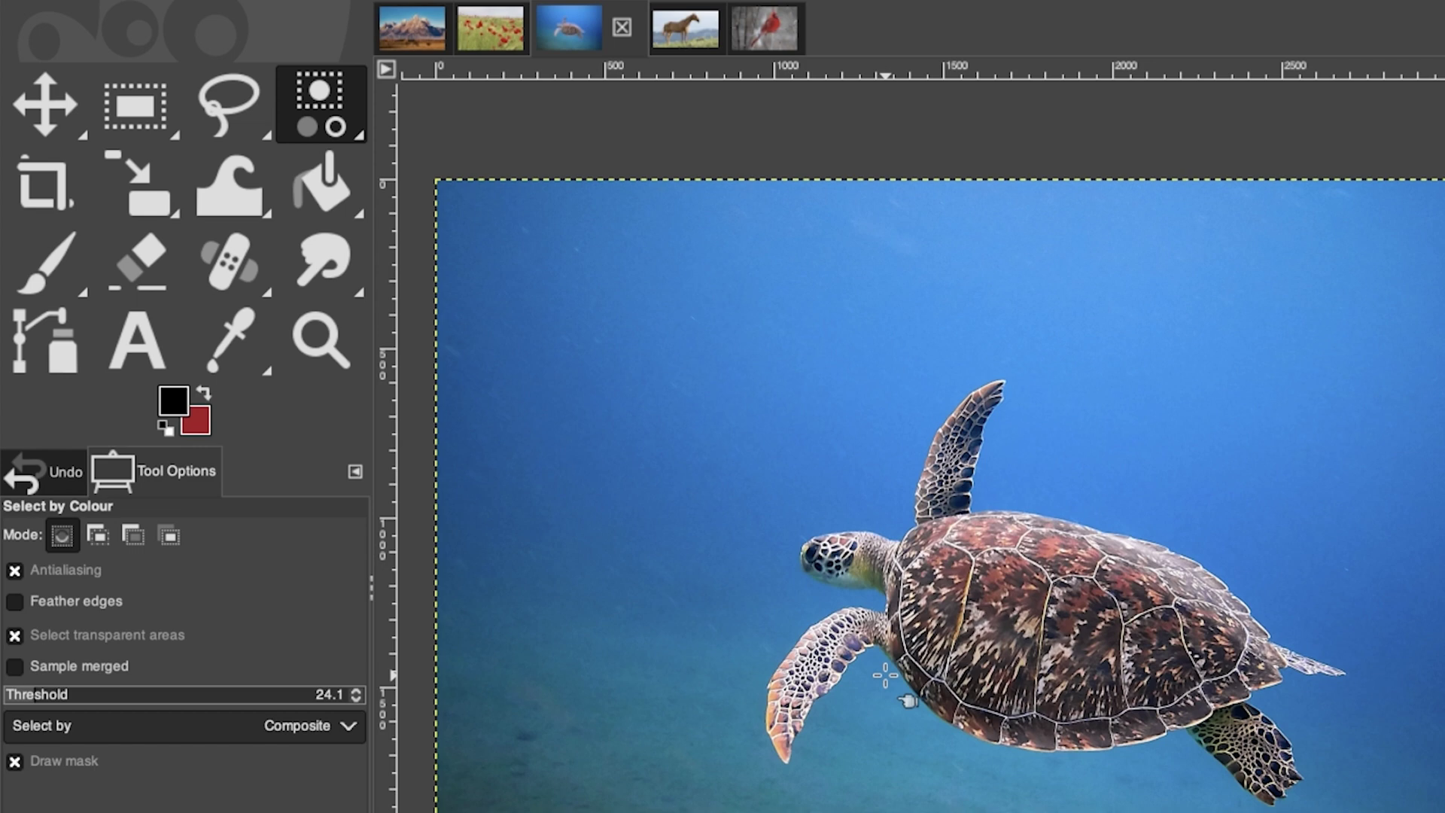
pyautogui.press('z')
pyautogui.click(884, 675)
pyautogui.click(886, 663)
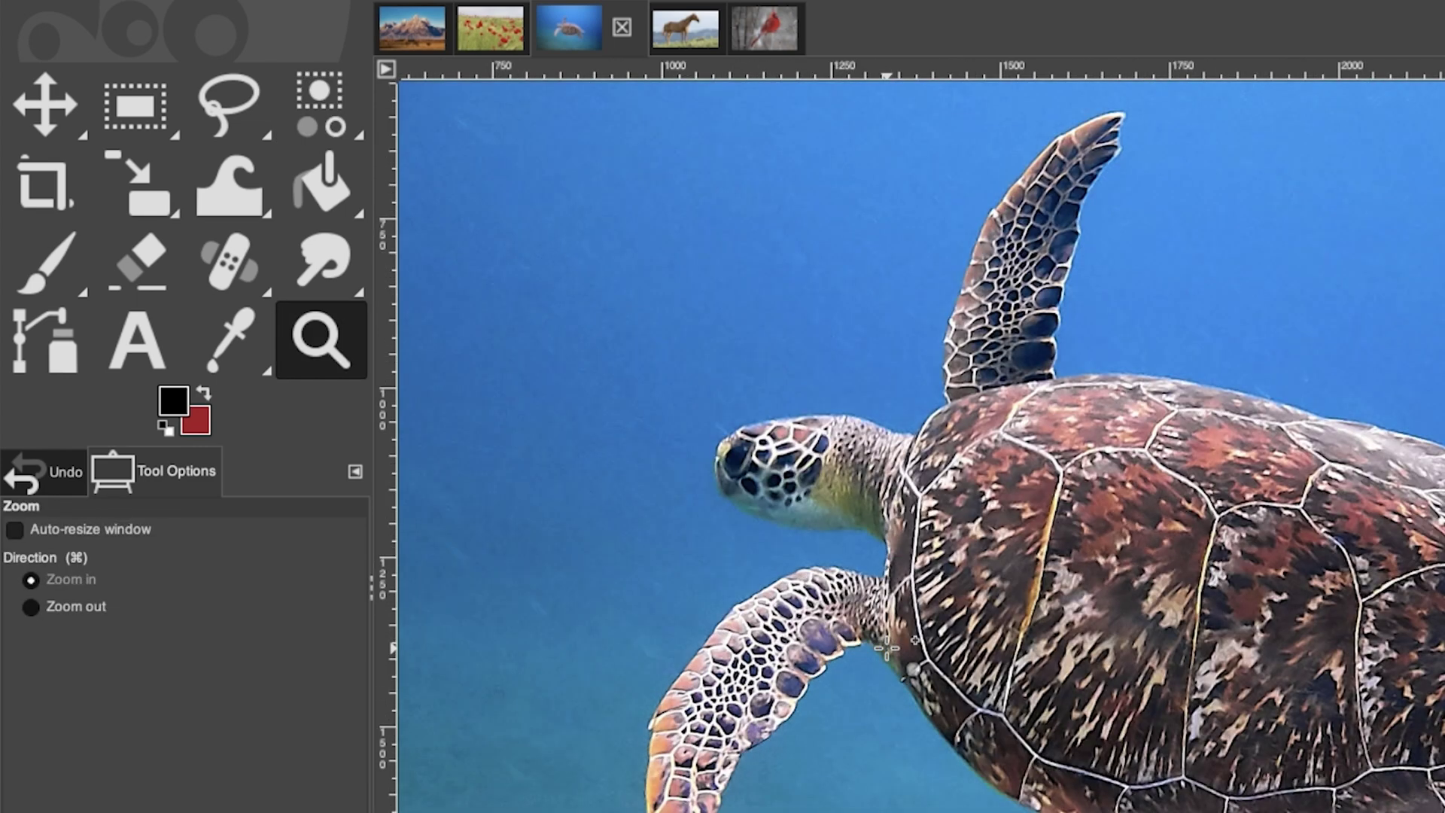
pyautogui.click(886, 647)
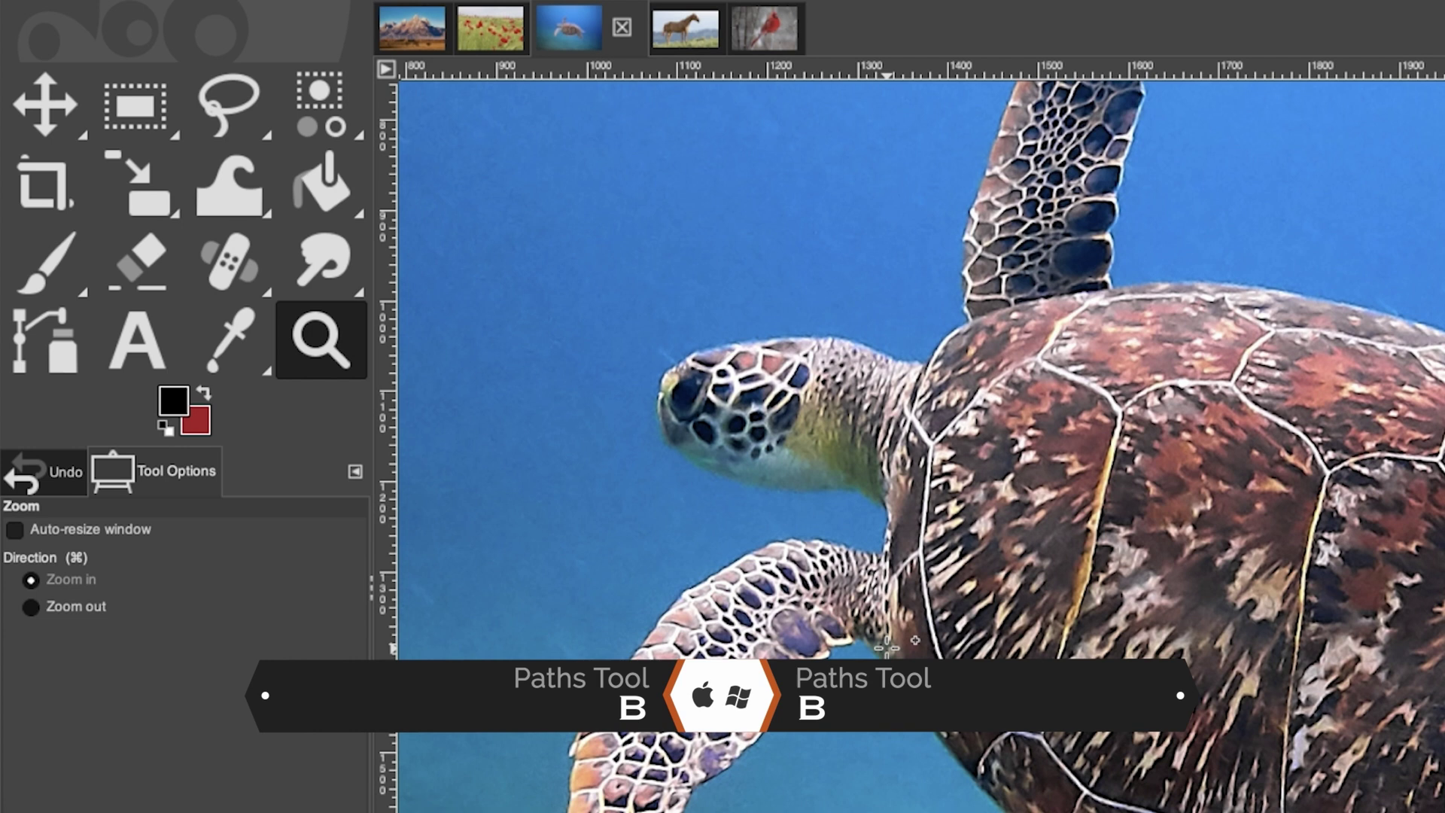
pyautogui.press('b')
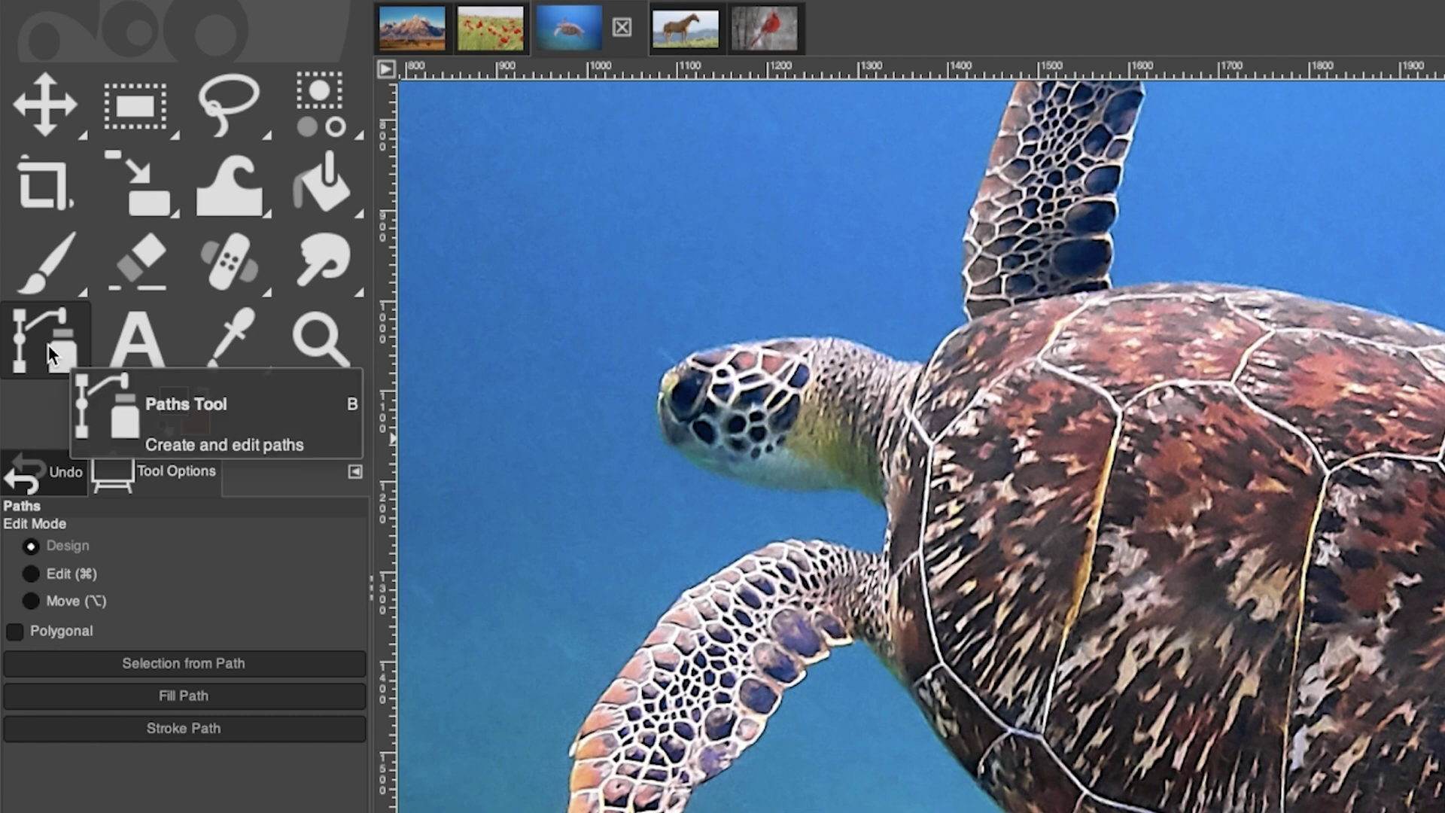
# - Zoom closer and start a curved path where the flipper meets the body
pyautogui.press('z')
pyautogui.click(626, 654)
pyautogui.click(626, 653)
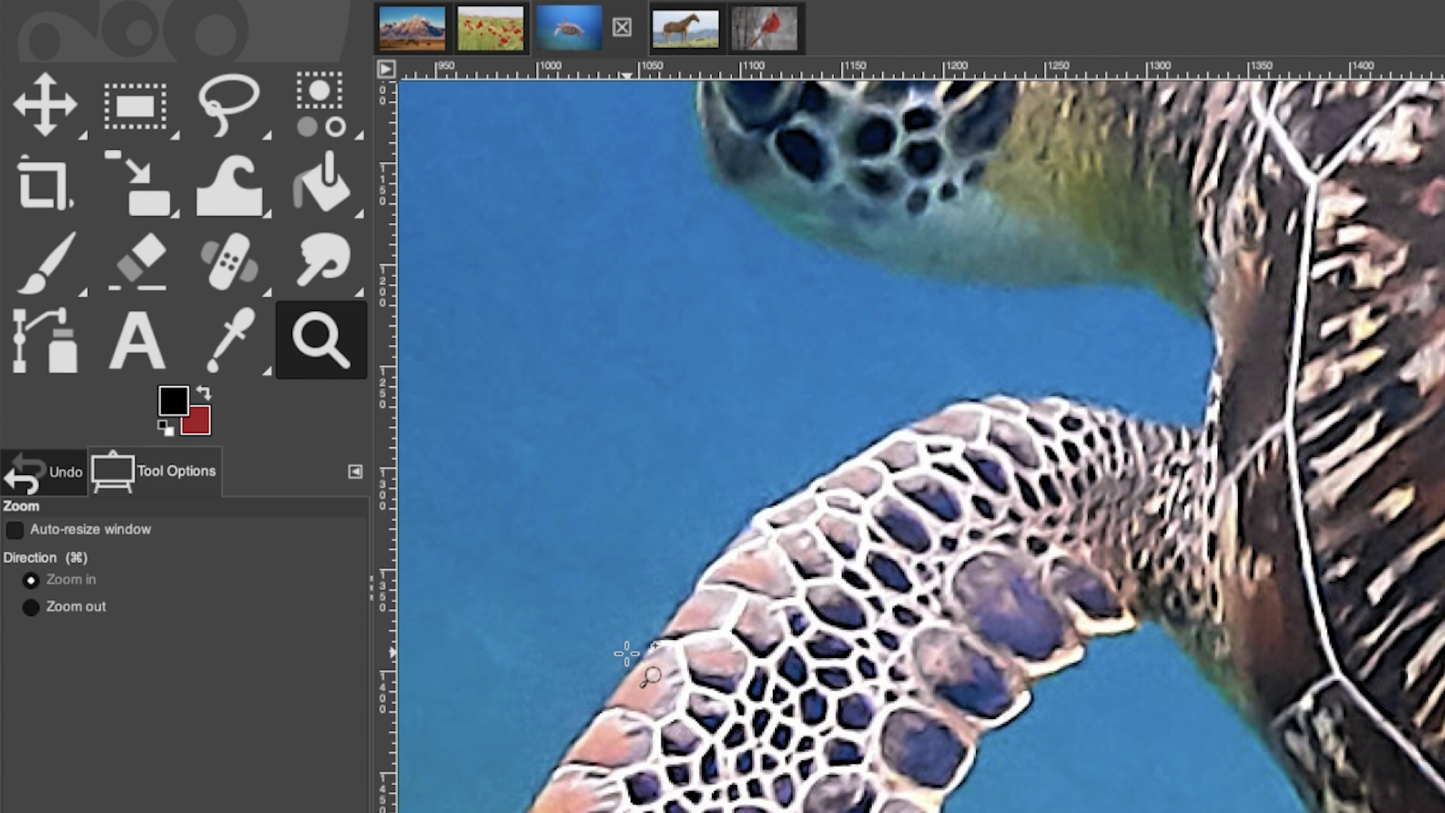
pyautogui.press('b')
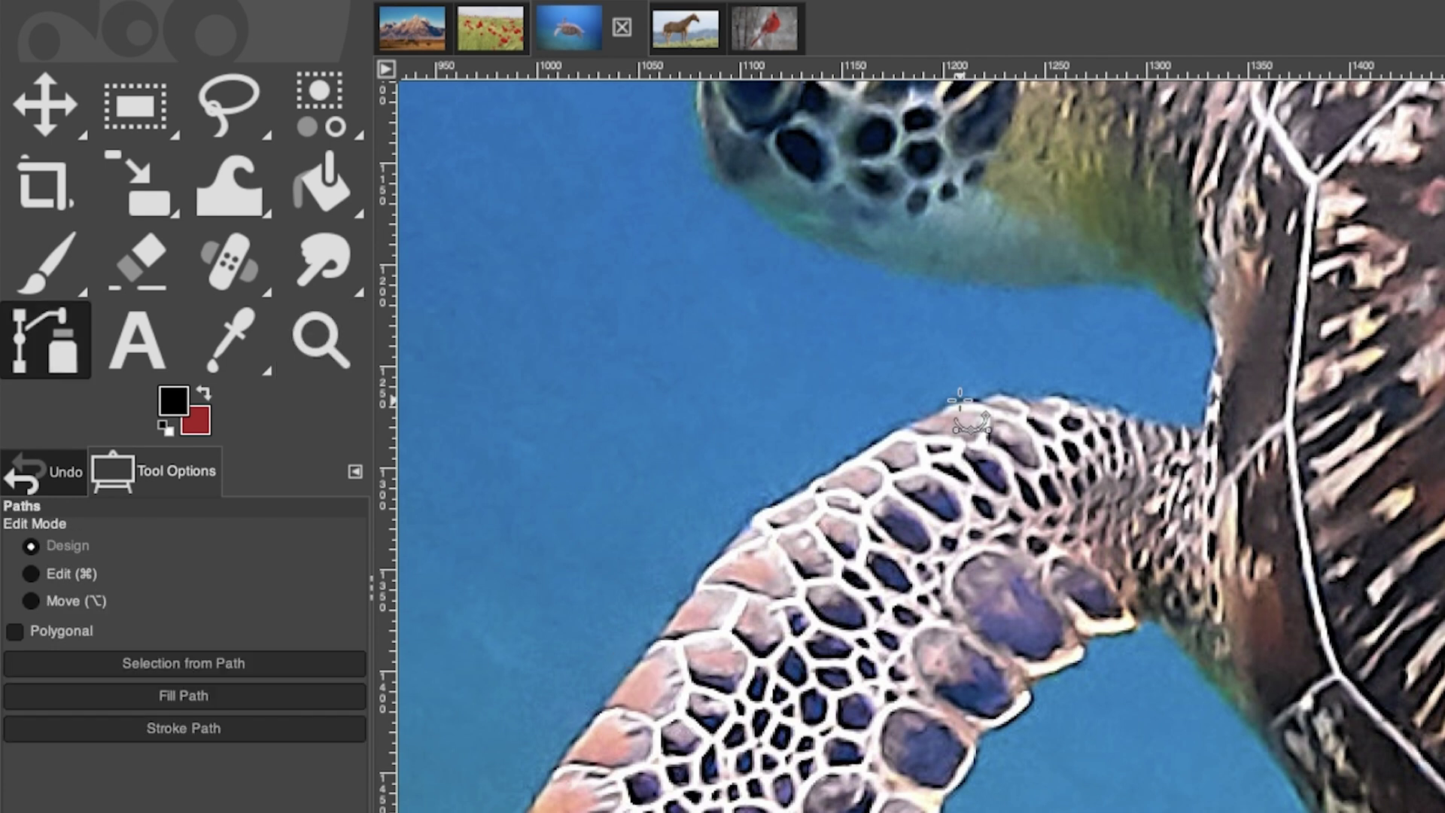
pyautogui.click(960, 399)
pyautogui.click(855, 451)
pyautogui.moveTo(837, 468); pyautogui.dragTo(780, 499)
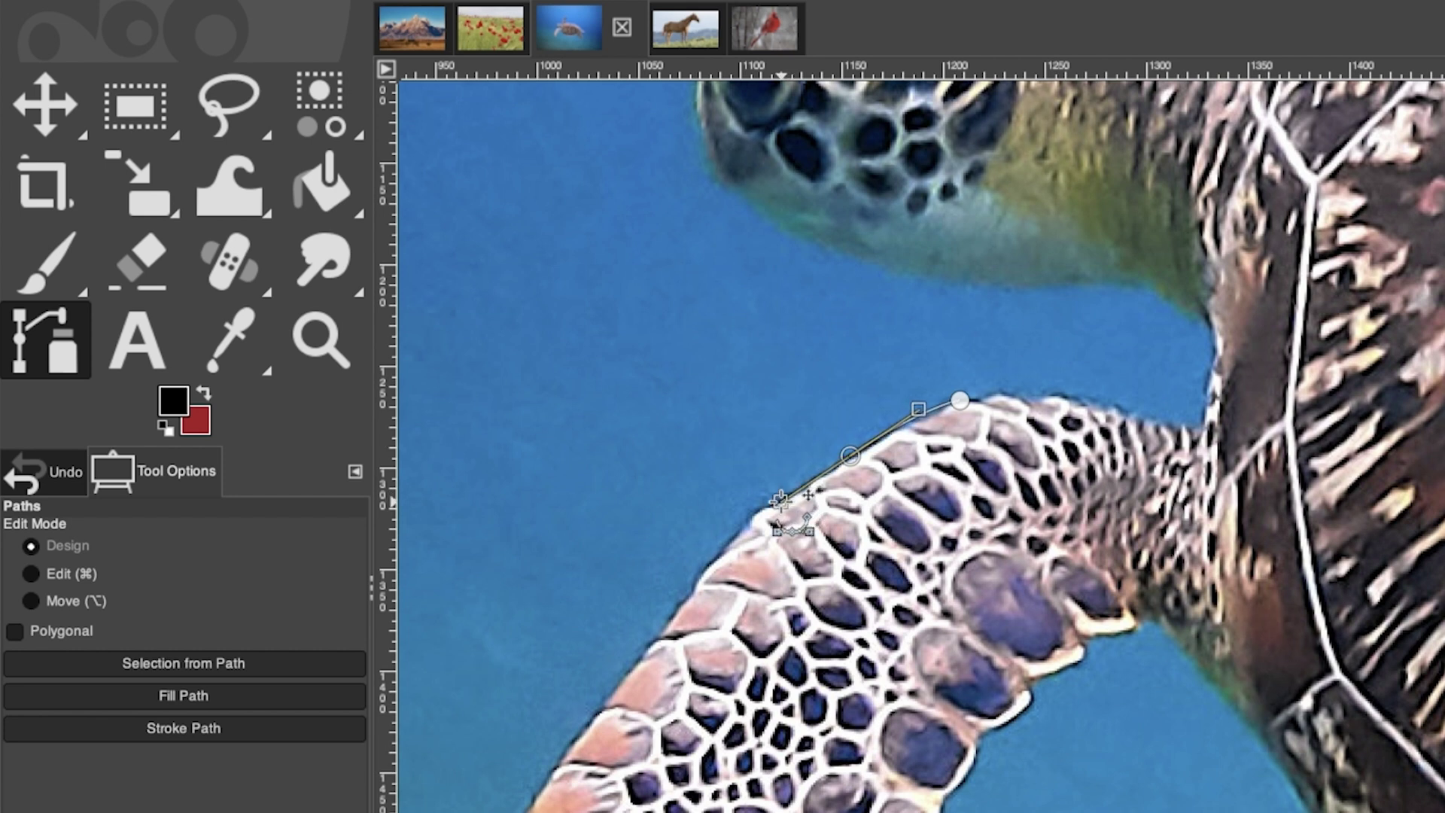
# - Add more anchors down the flipper's upper edge, tightening the curve at its bend
pyautogui.click(745, 522)
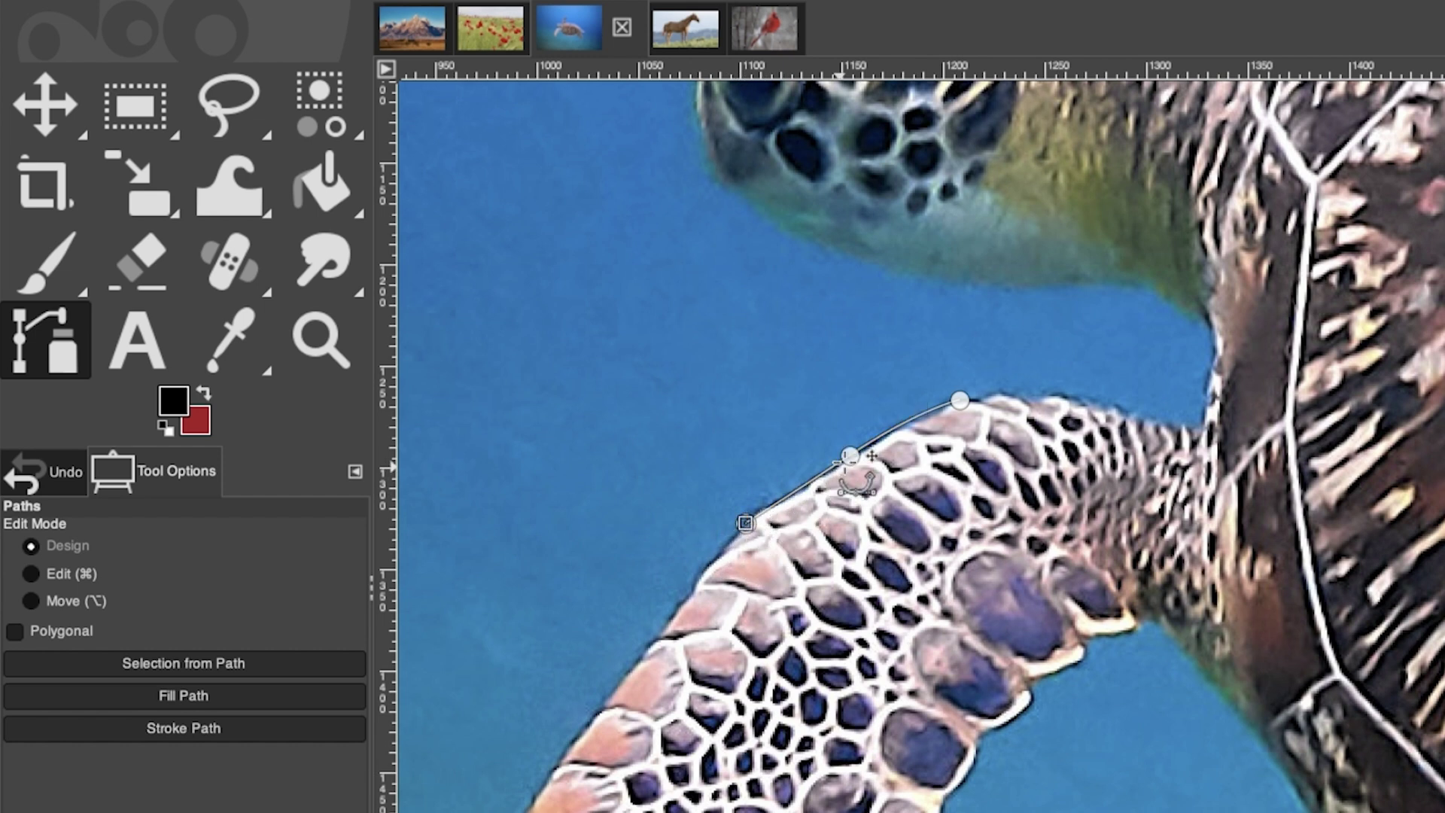
pyautogui.moveTo(745, 522); pyautogui.dragTo(755, 509)
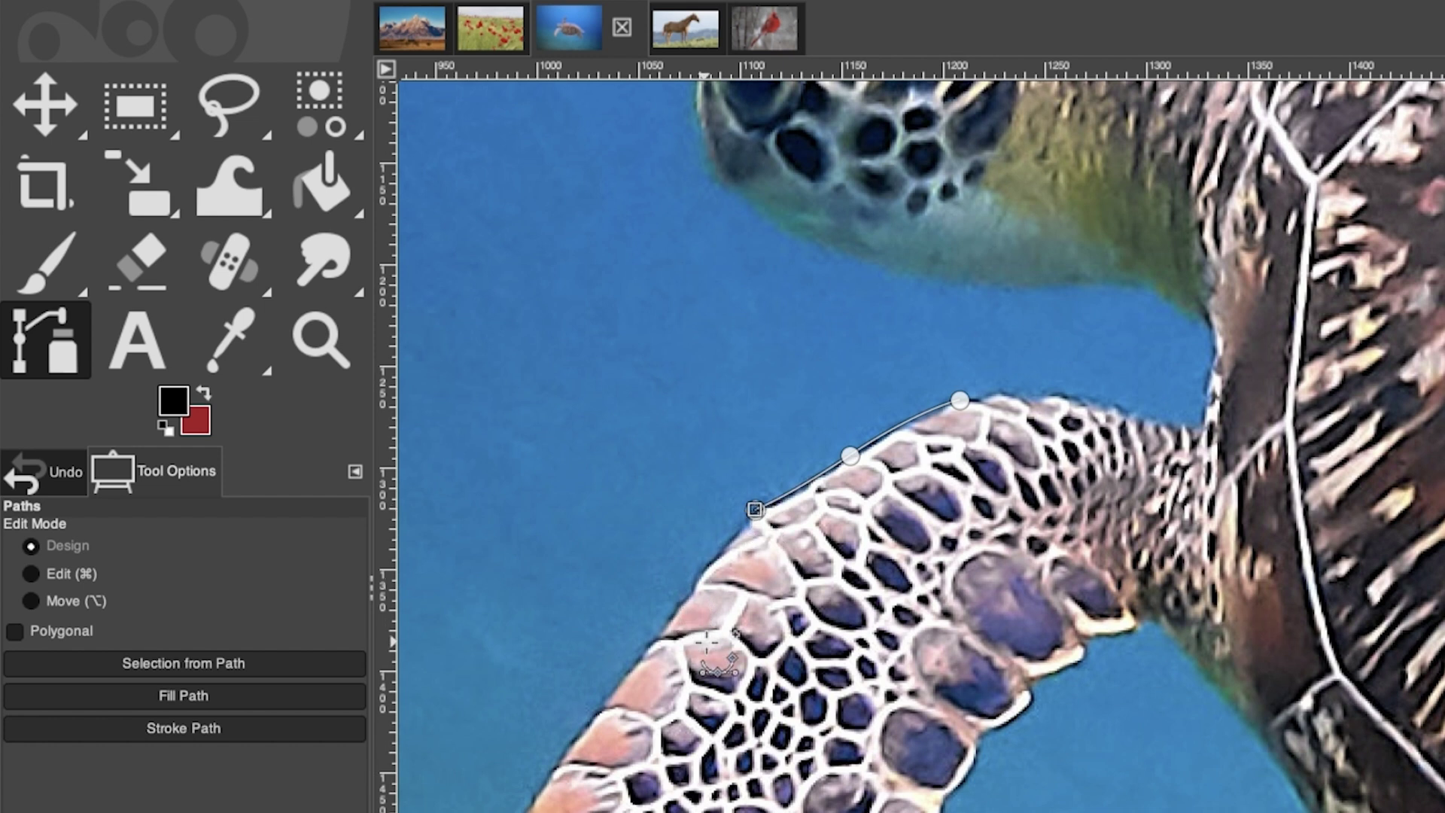
pyautogui.moveTo(669, 624); pyautogui.dragTo(671, 728)
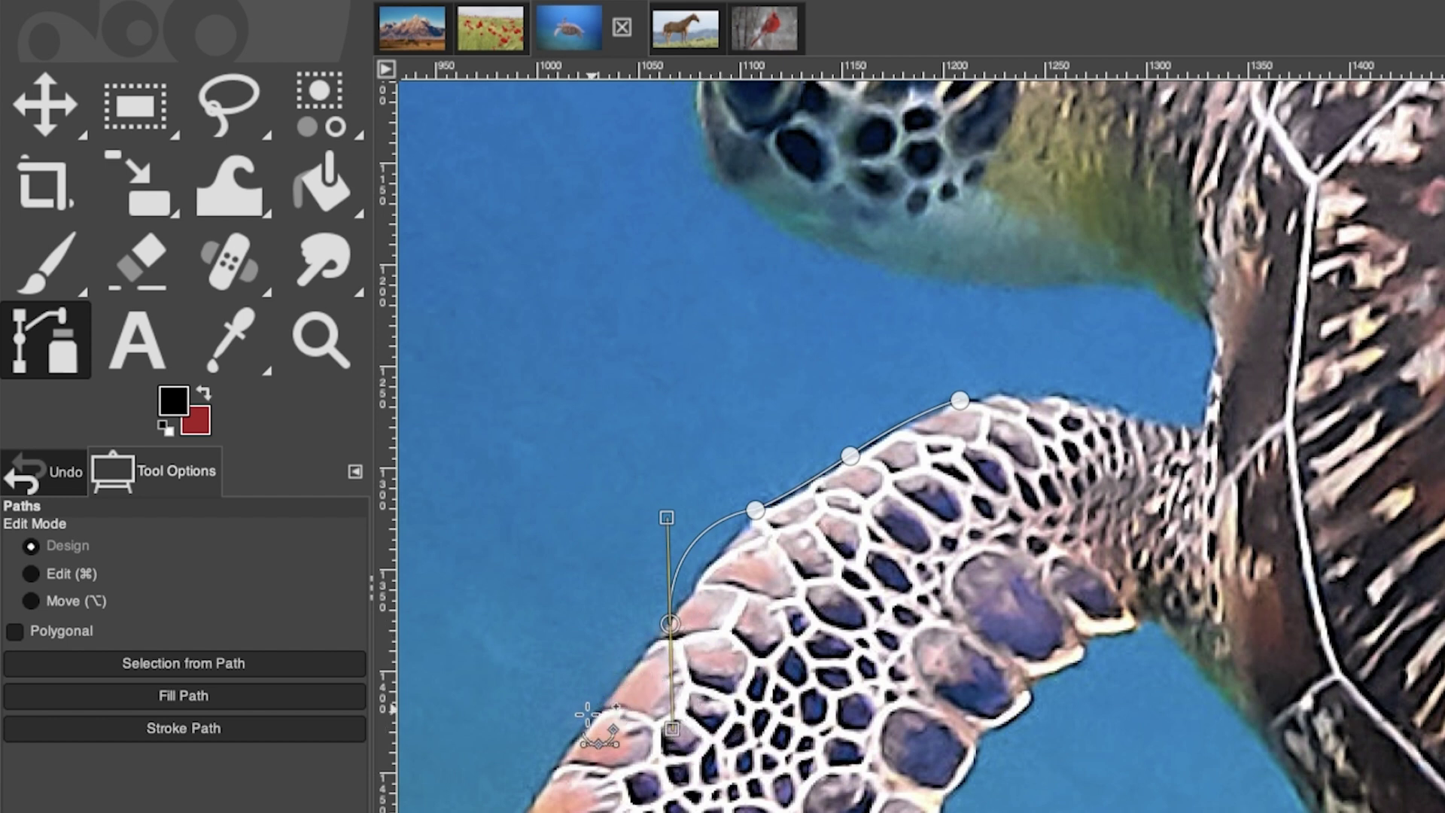
pyautogui.moveTo(672, 728); pyautogui.dragTo(597, 716)
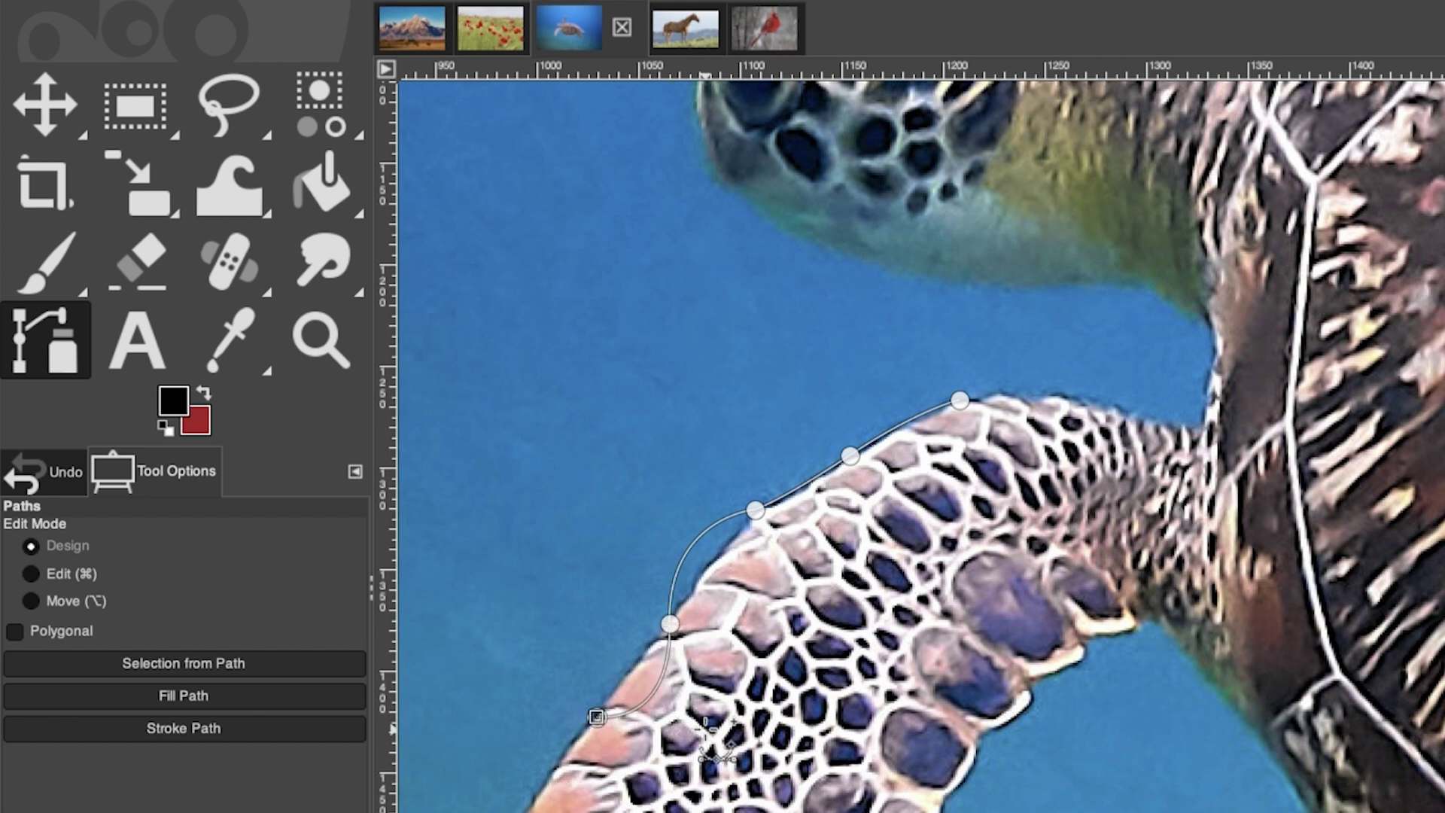
pyautogui.press('super+z')
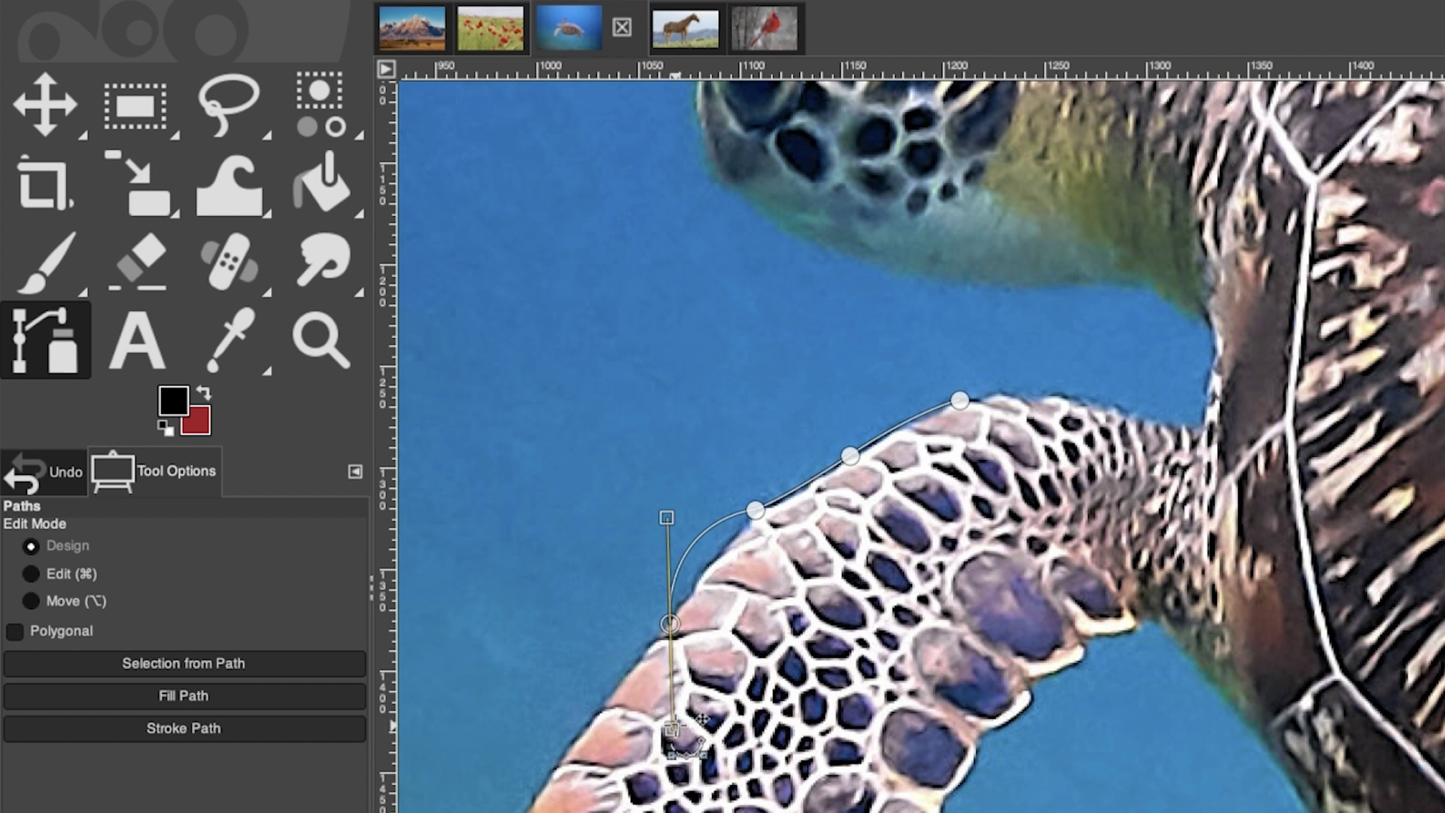
pyautogui.moveTo(672, 728); pyautogui.dragTo(669, 624)
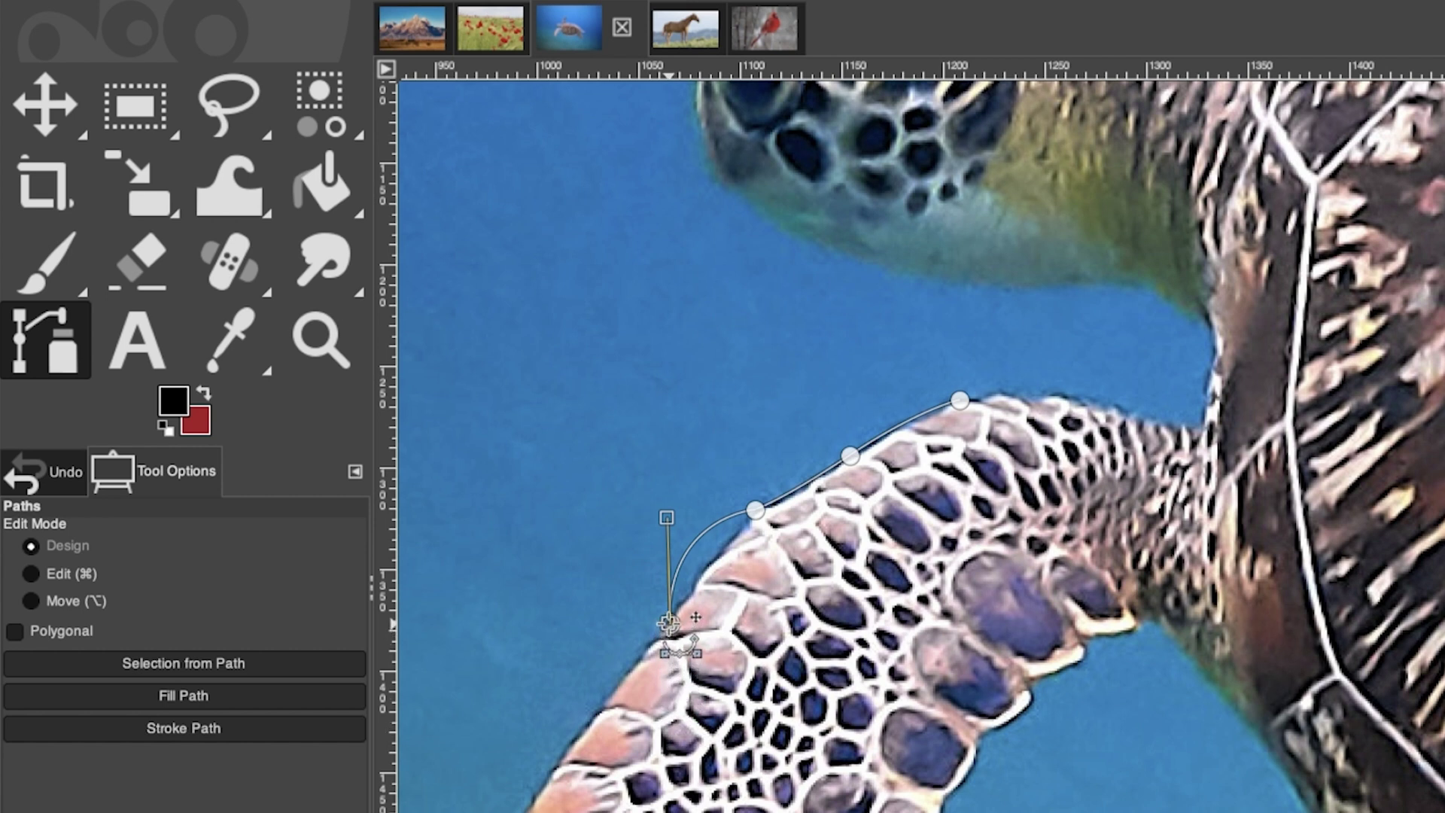
pyautogui.click(599, 705)
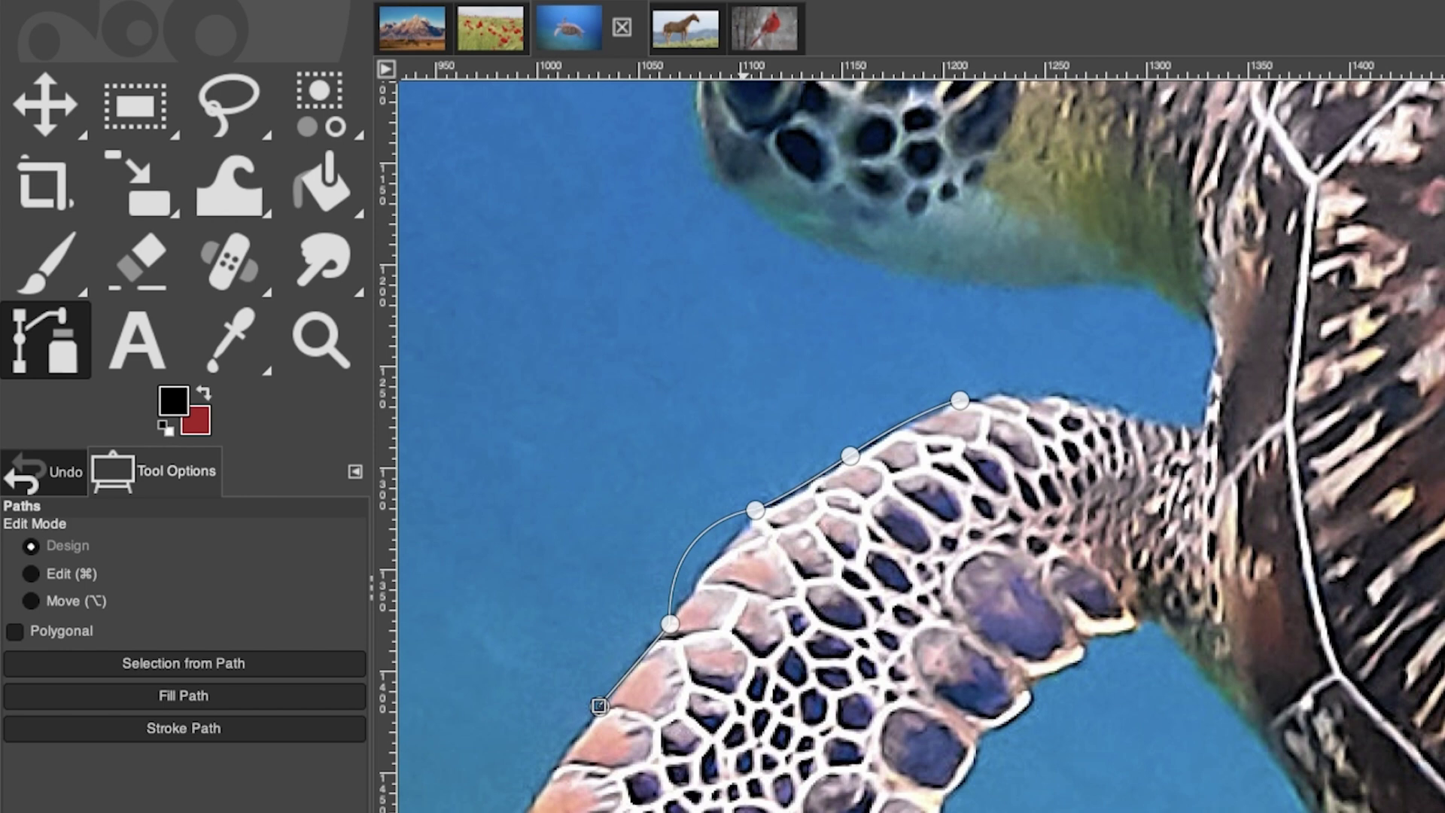
pyautogui.click(511, 812)
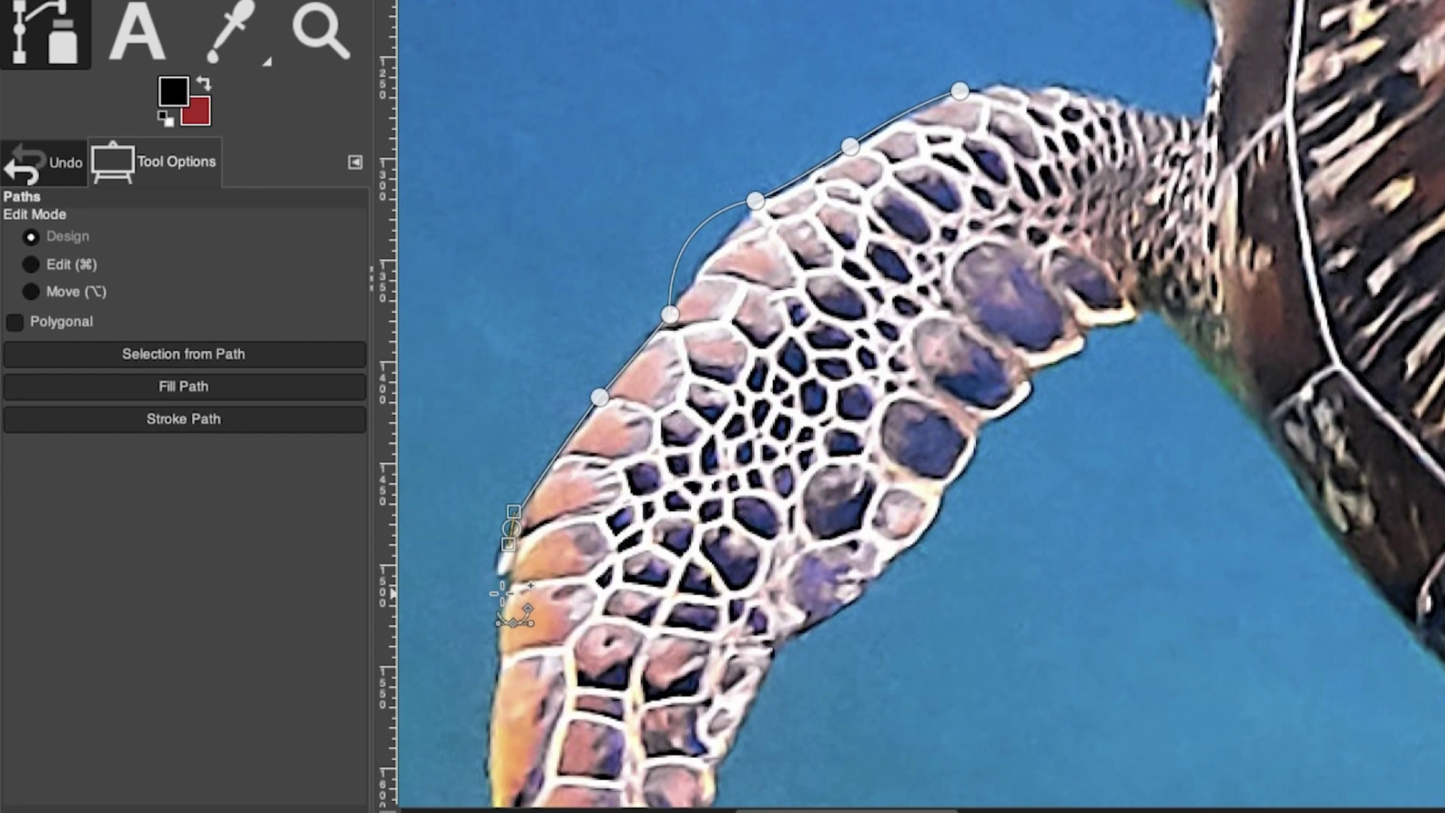
# - Extend the path with curved anchors down the flipper's left edge toward the tip
pyautogui.moveTo(498, 575); pyautogui.dragTo(504, 597)
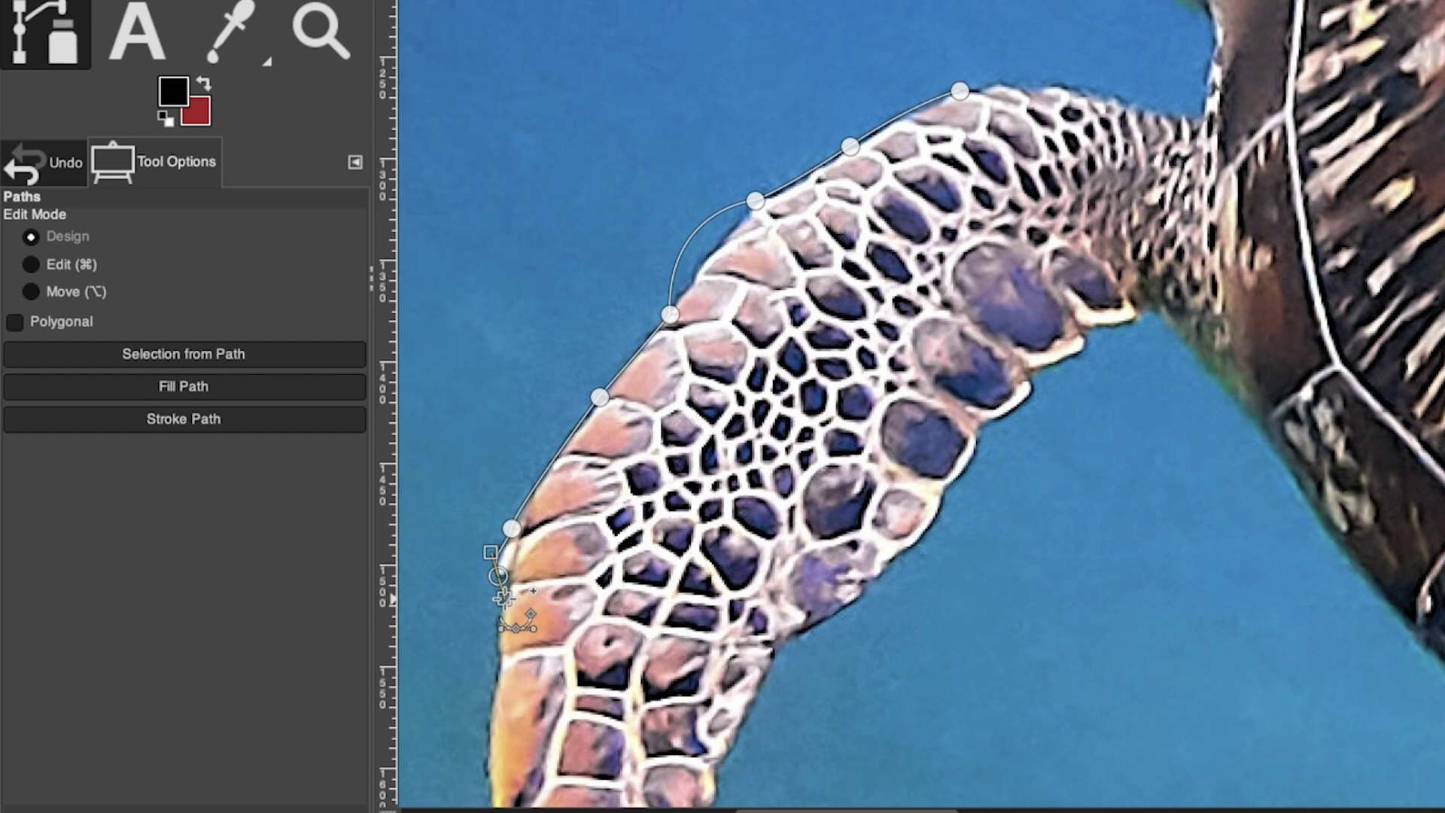
pyautogui.moveTo(497, 575); pyautogui.dragTo(490, 638)
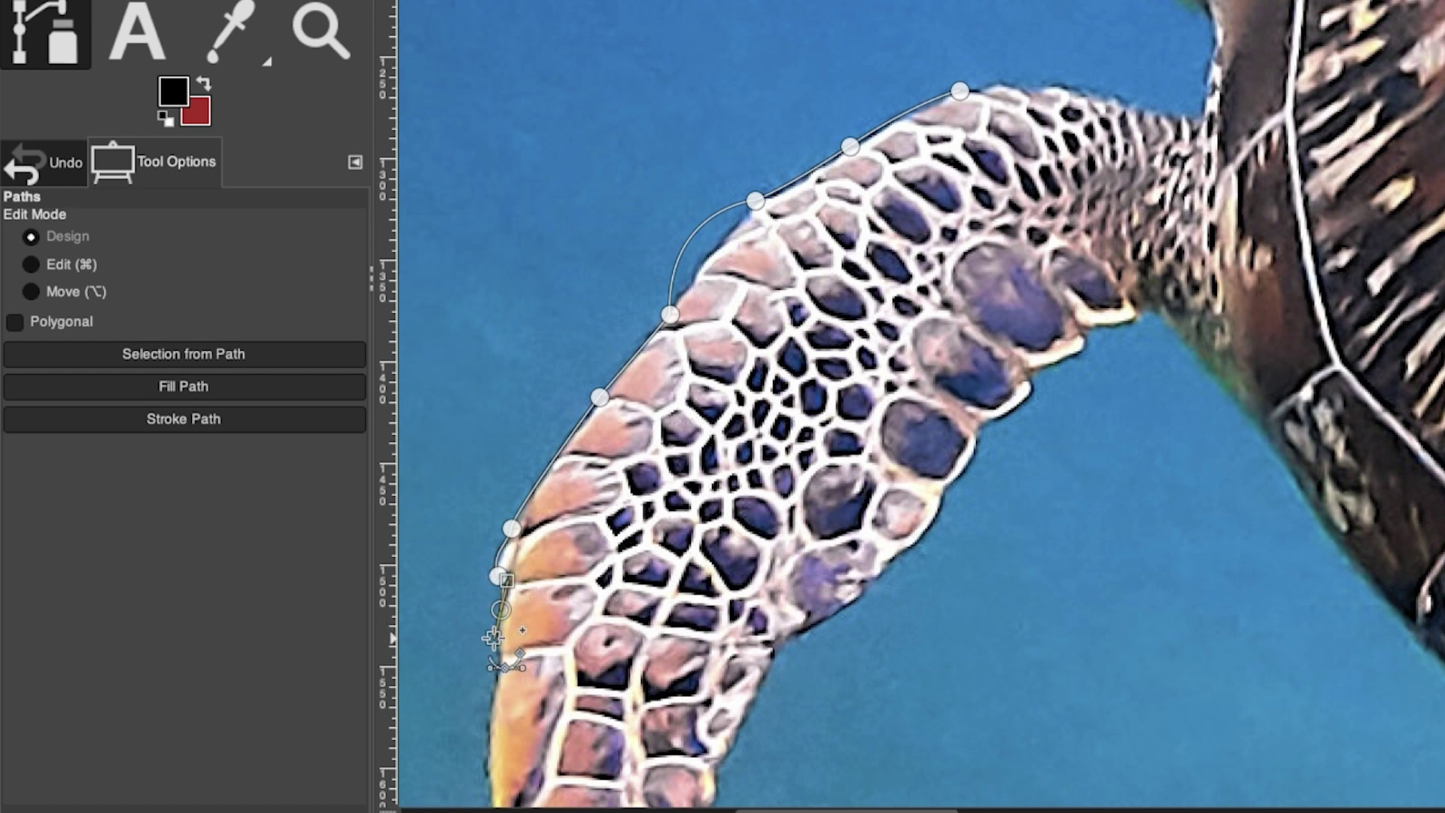
pyautogui.moveTo(501, 656); pyautogui.dragTo(509, 666)
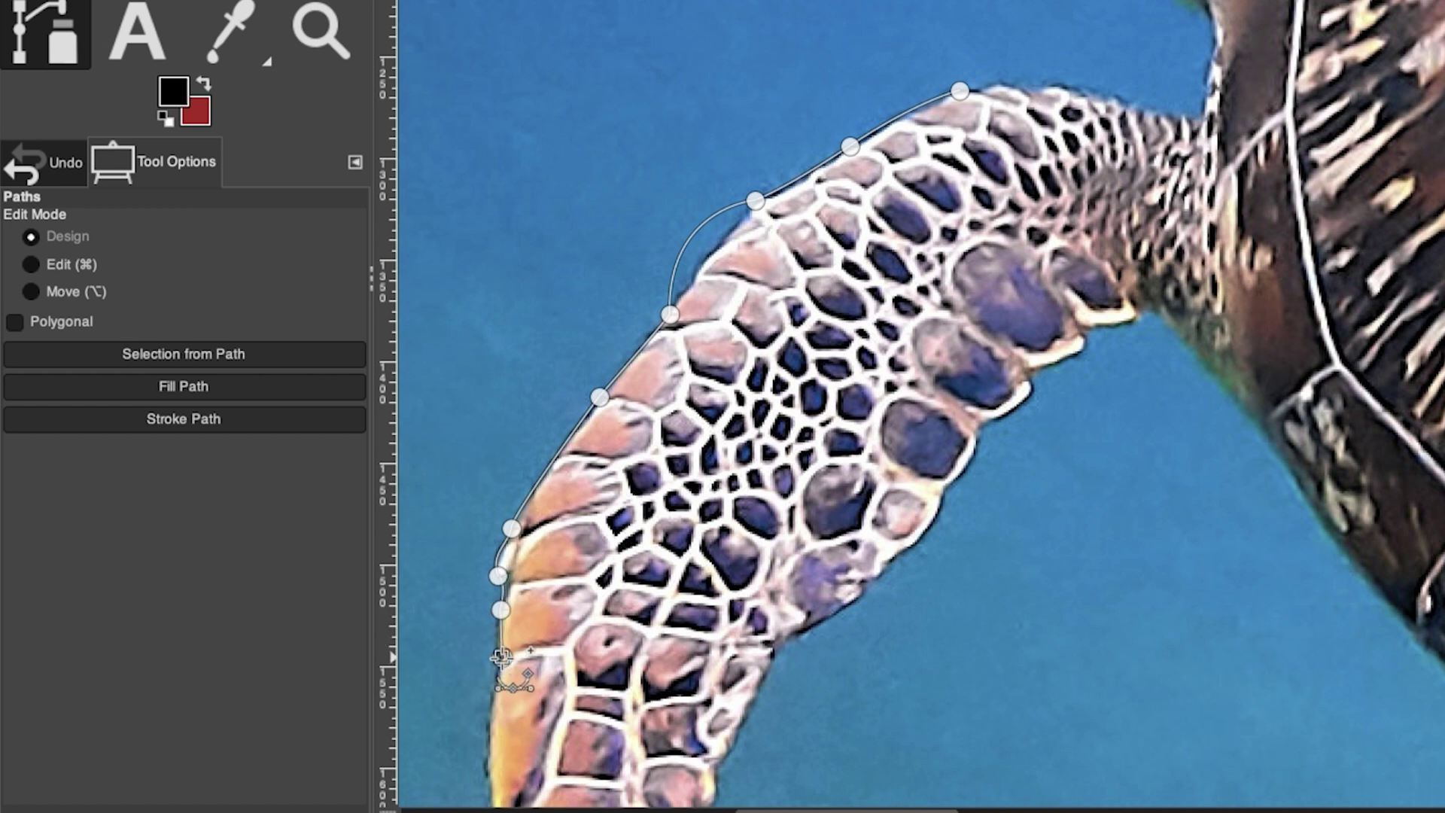
pyautogui.moveTo(489, 705); pyautogui.dragTo(490, 714)
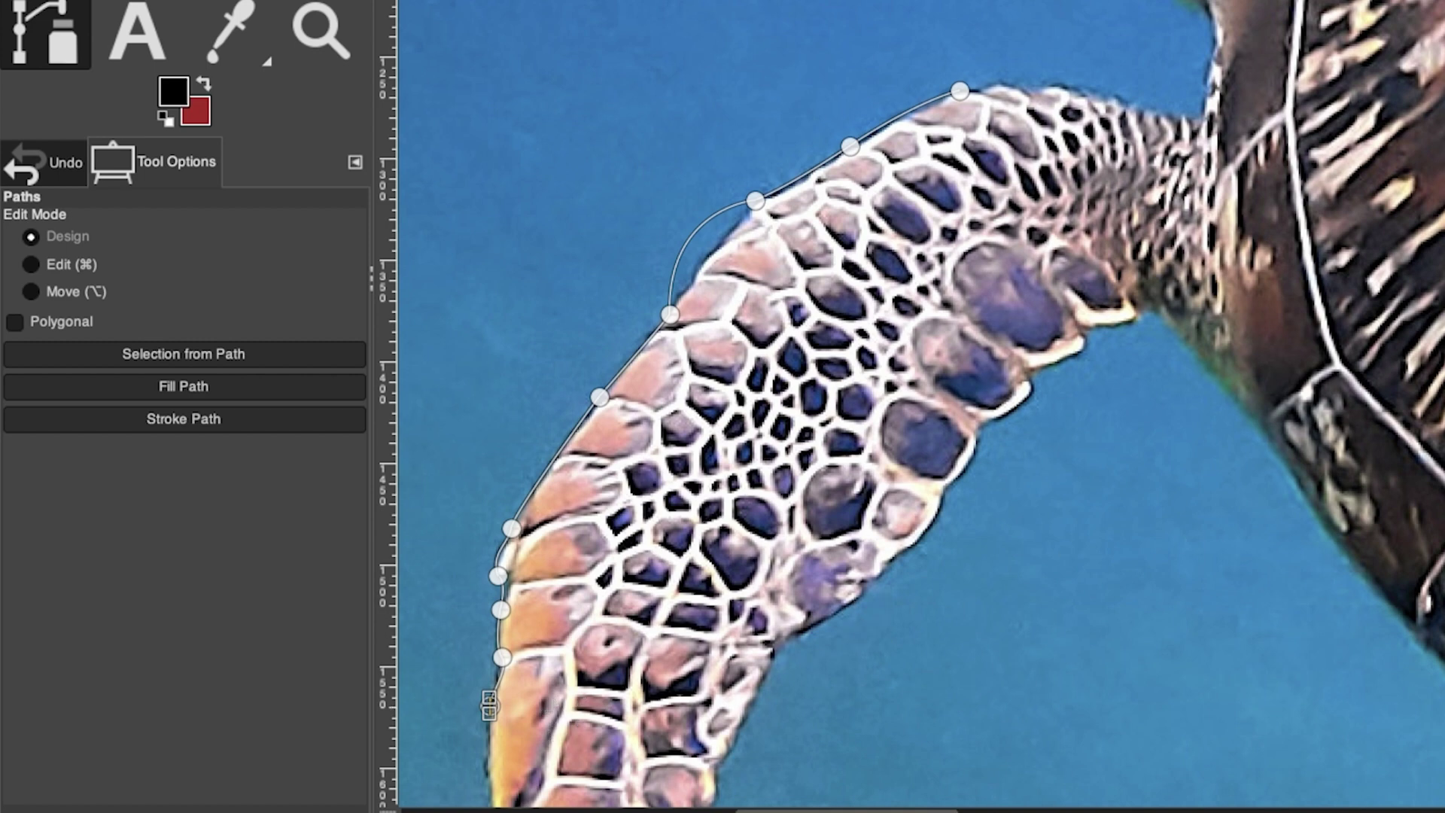
pyautogui.scroll(-5, 968, 458)
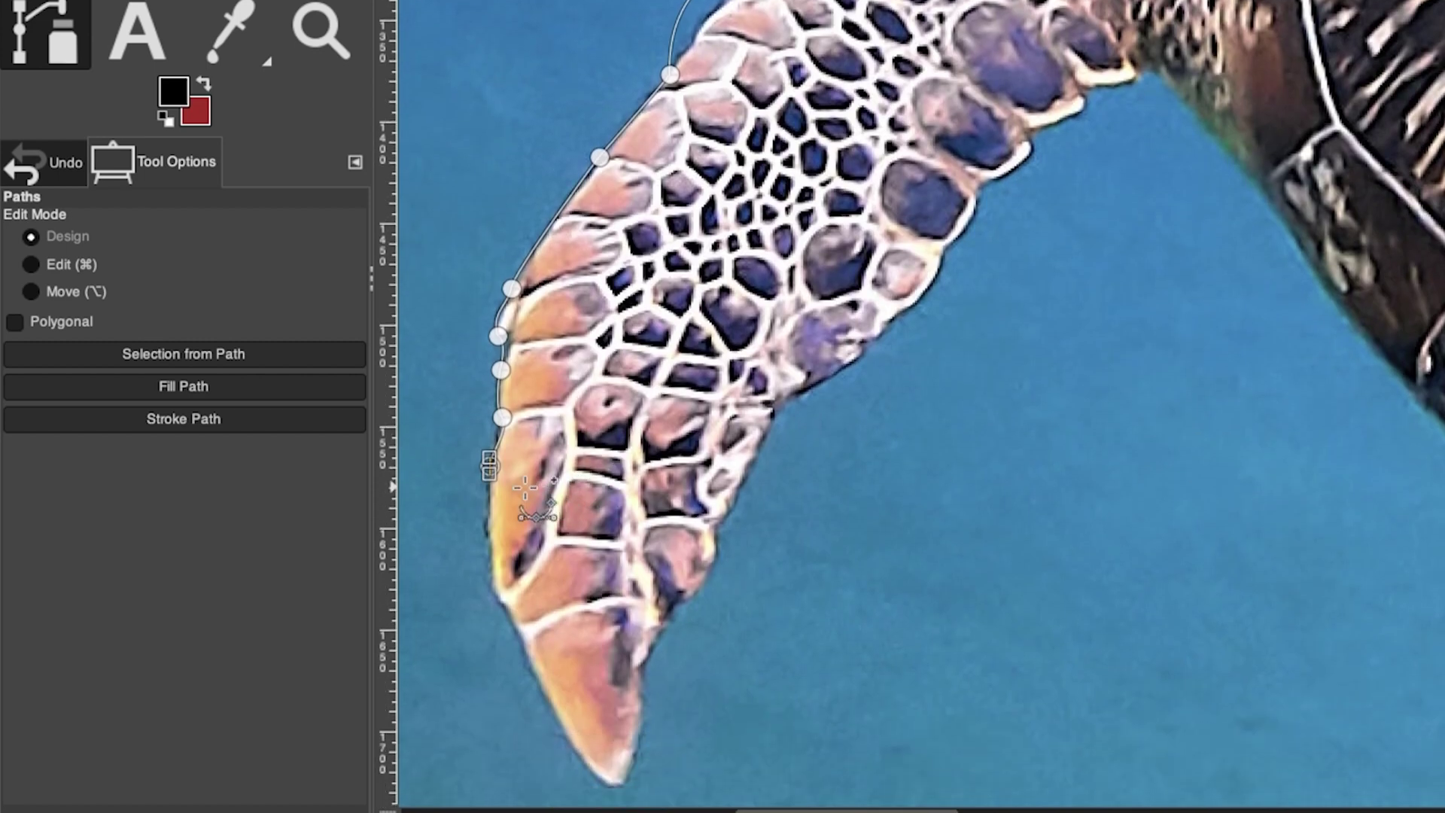
pyautogui.moveTo(488, 521); pyautogui.dragTo(574, 544)
# - Run the path up the inner side and close it at the first anchor
pyautogui.click(896, 228)
pyautogui.click(895, 23)
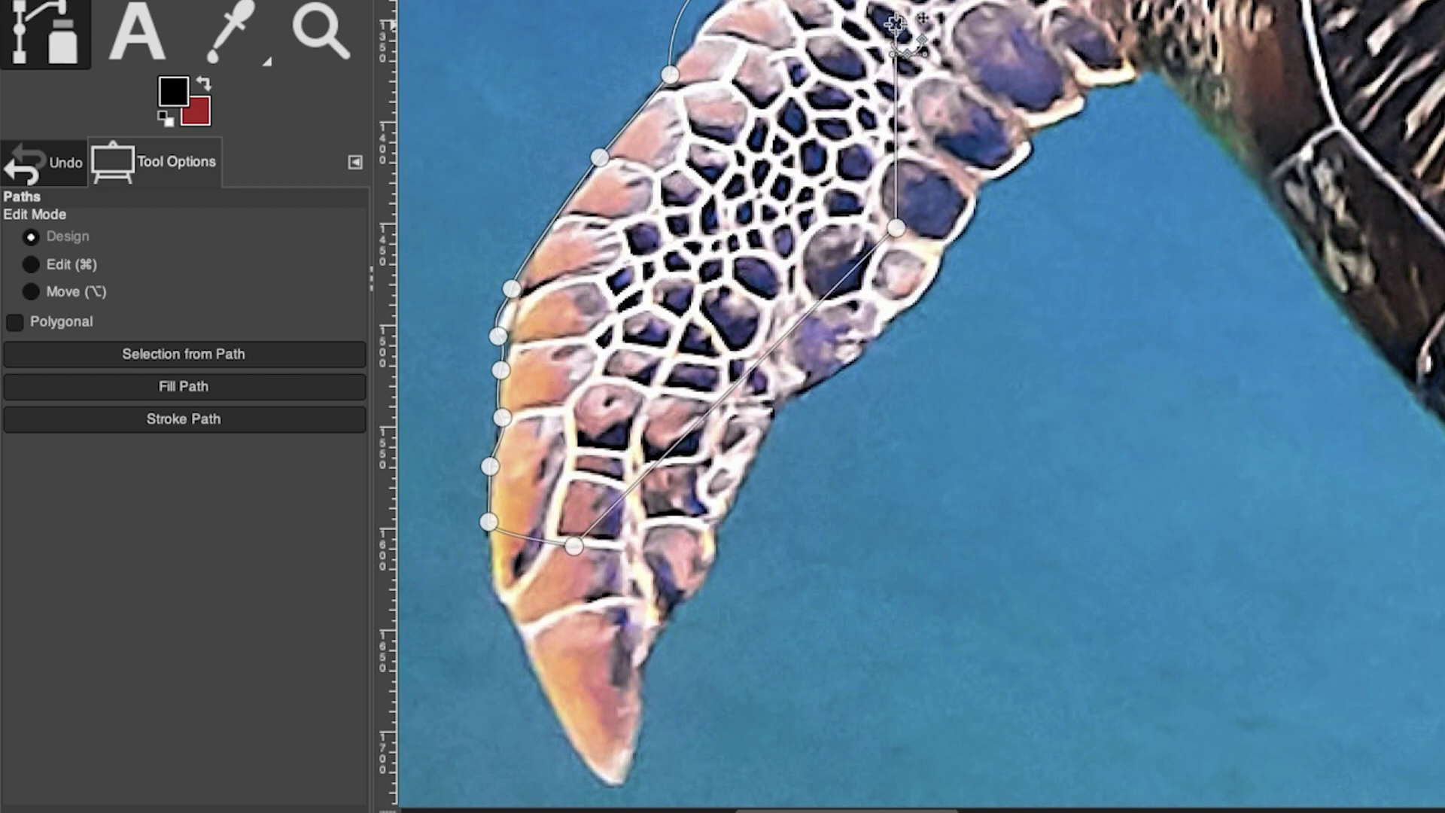
pyautogui.click(963, 171)
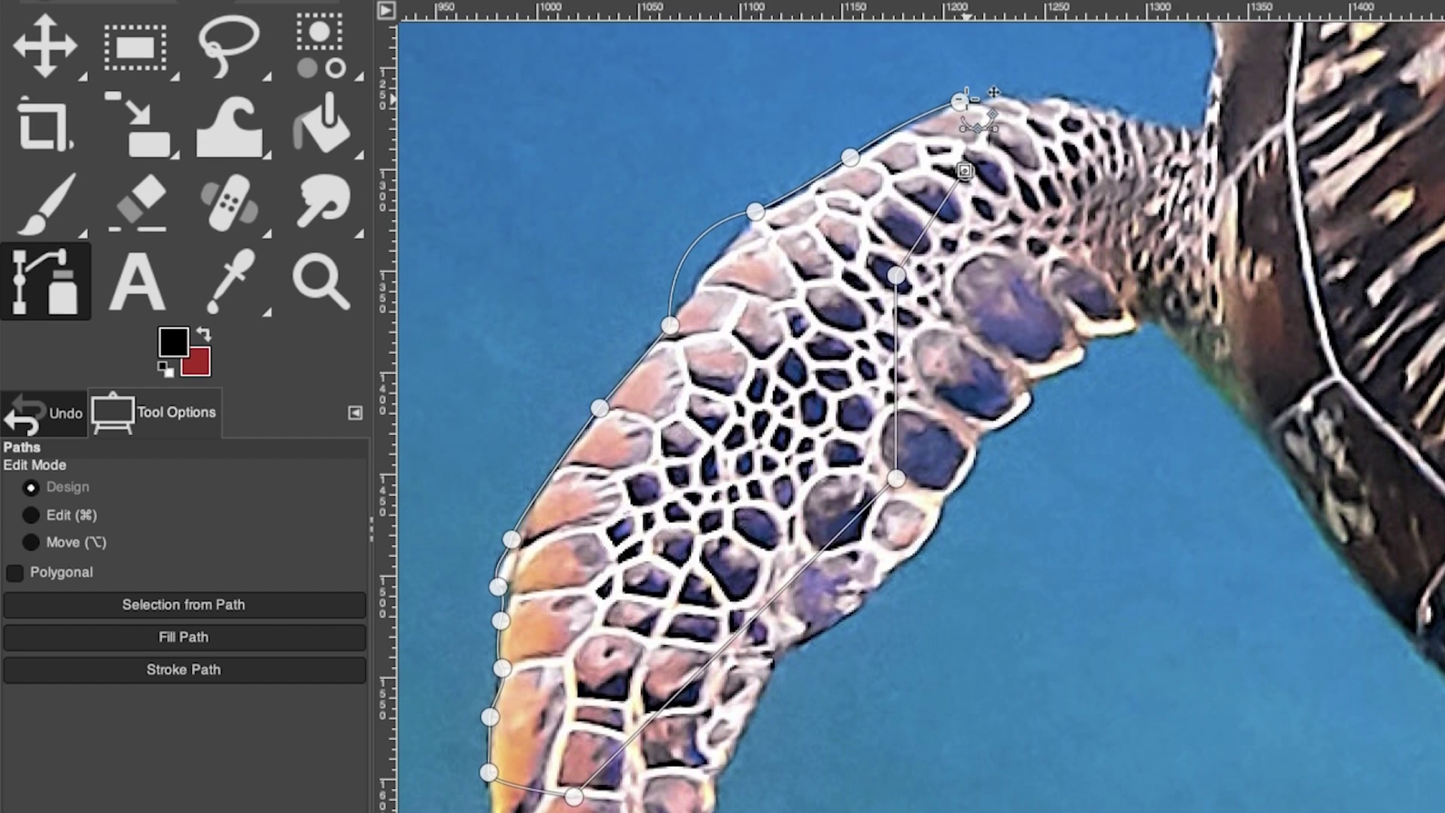
pyautogui.moveTo(966, 99); pyautogui.dragTo(961, 100)
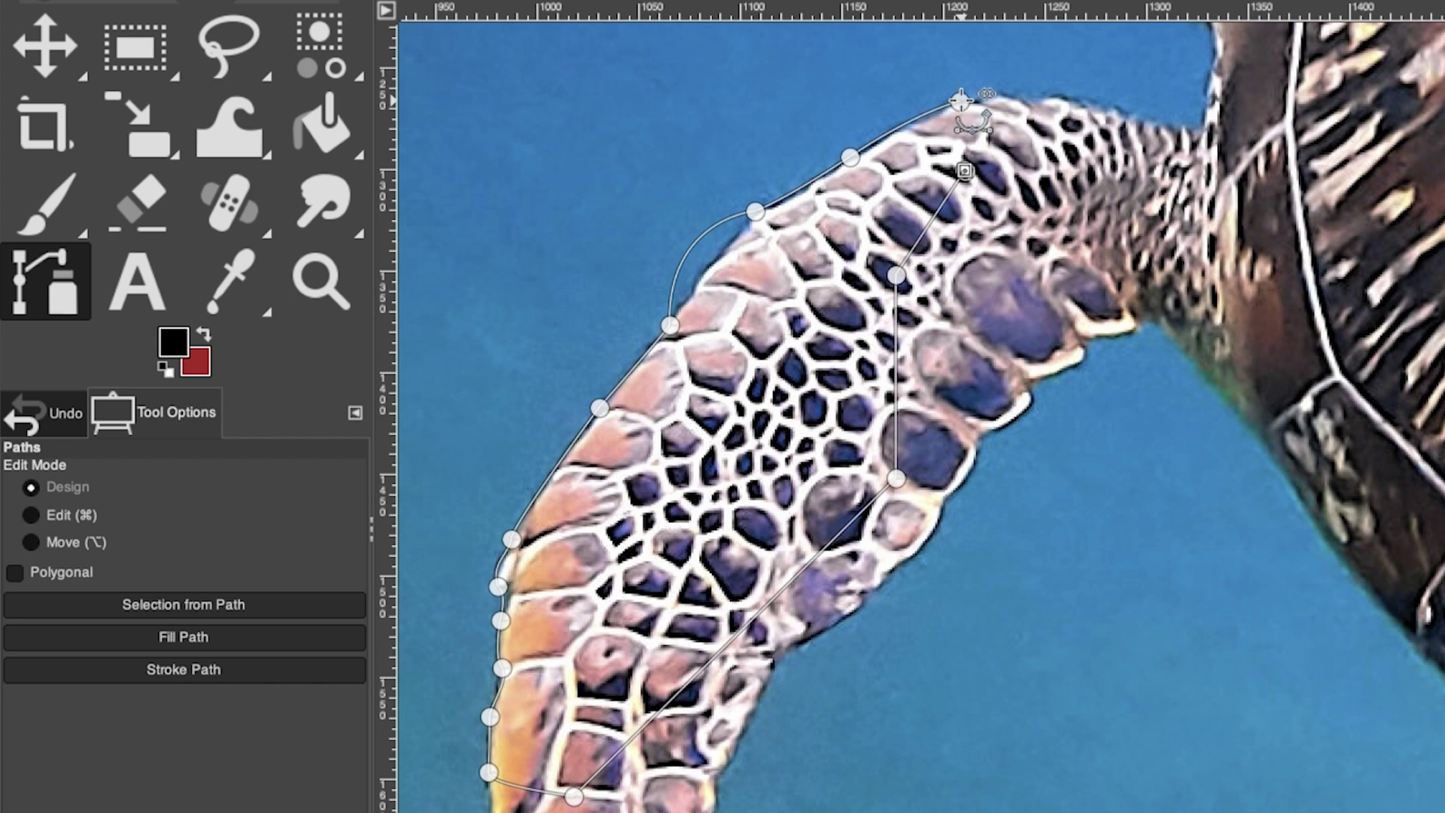
pyautogui.keyDown('ctrl'); pyautogui.click(961, 99); pyautogui.keyUp('ctrl')
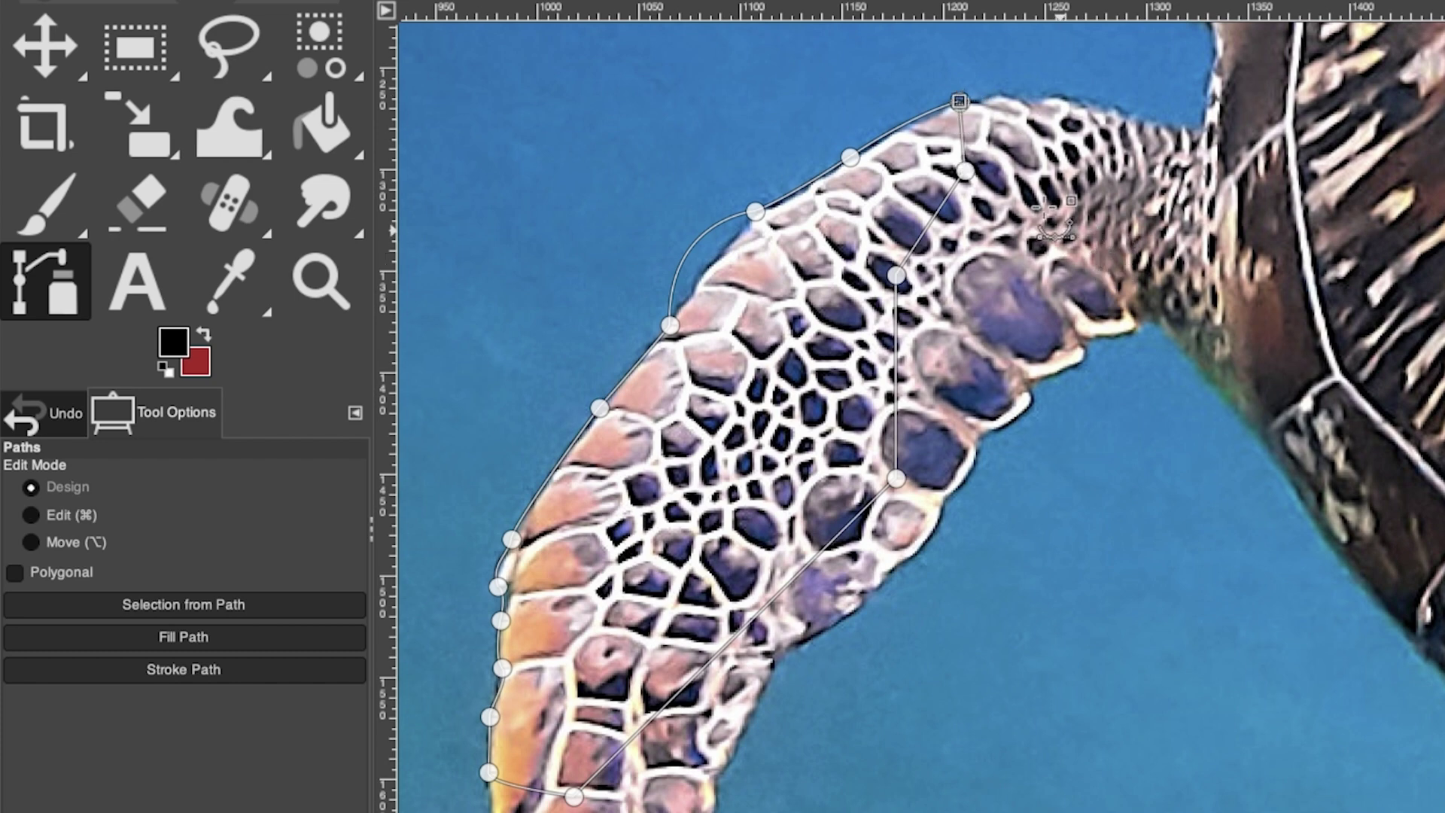
pyautogui.moveTo(960, 100)
pyautogui.mouseDown()
pyautogui.moveTo(968, 119)
pyautogui.moveTo(961, 102)
pyautogui.mouseUp()
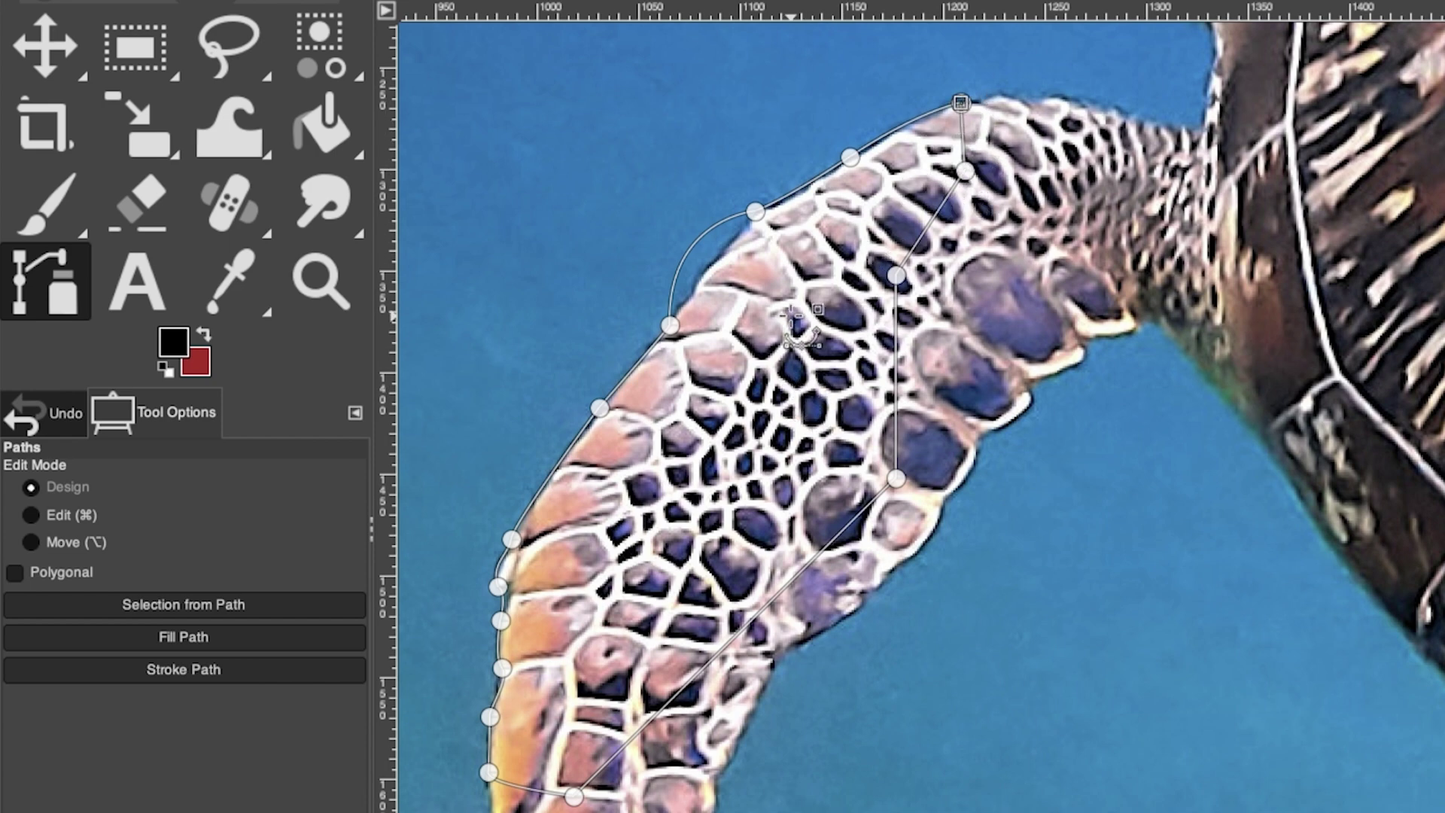
pyautogui.press('Return')
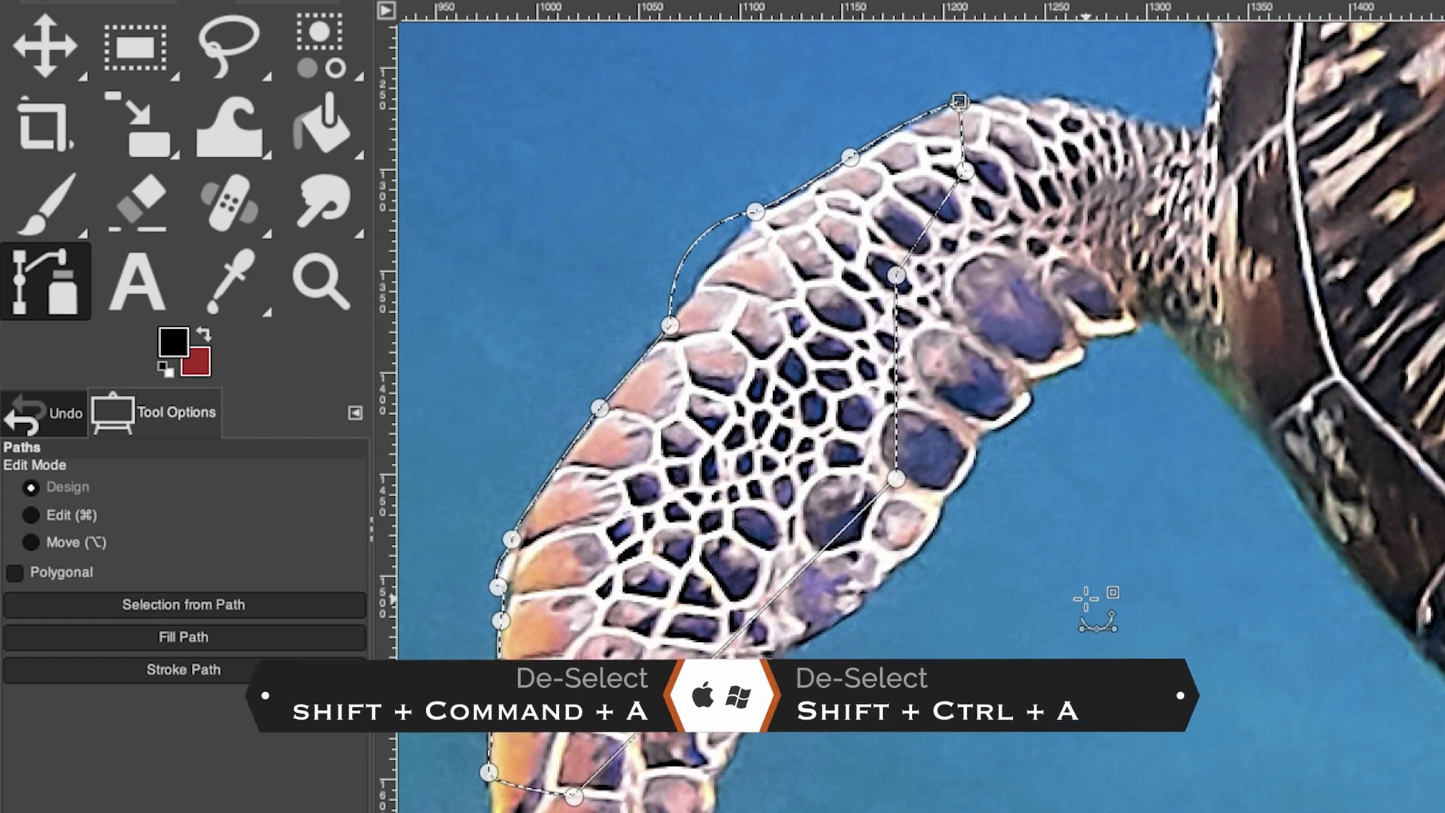
pyautogui.press('shift+super+a')
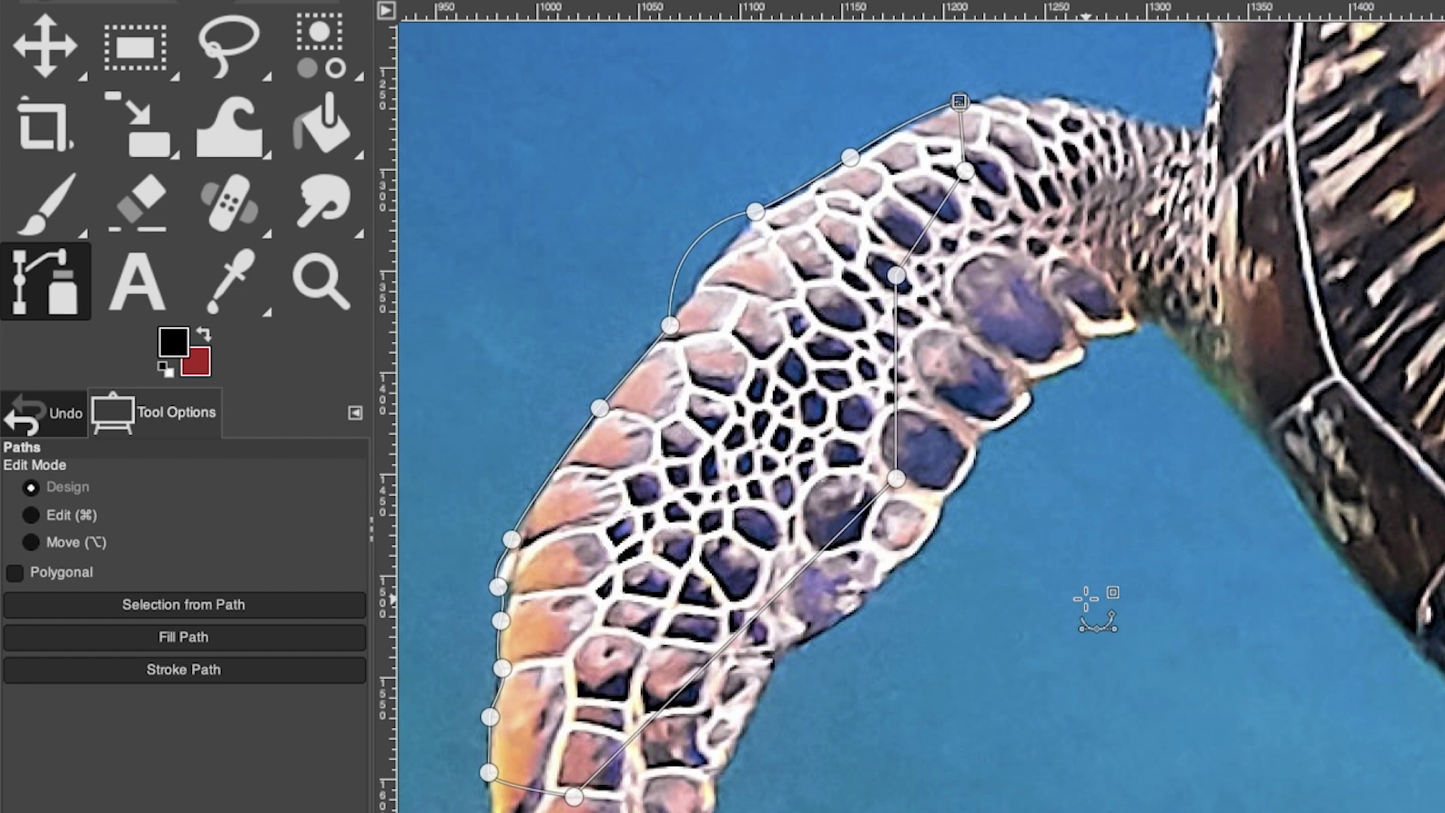
pyautogui.click(255, 46)
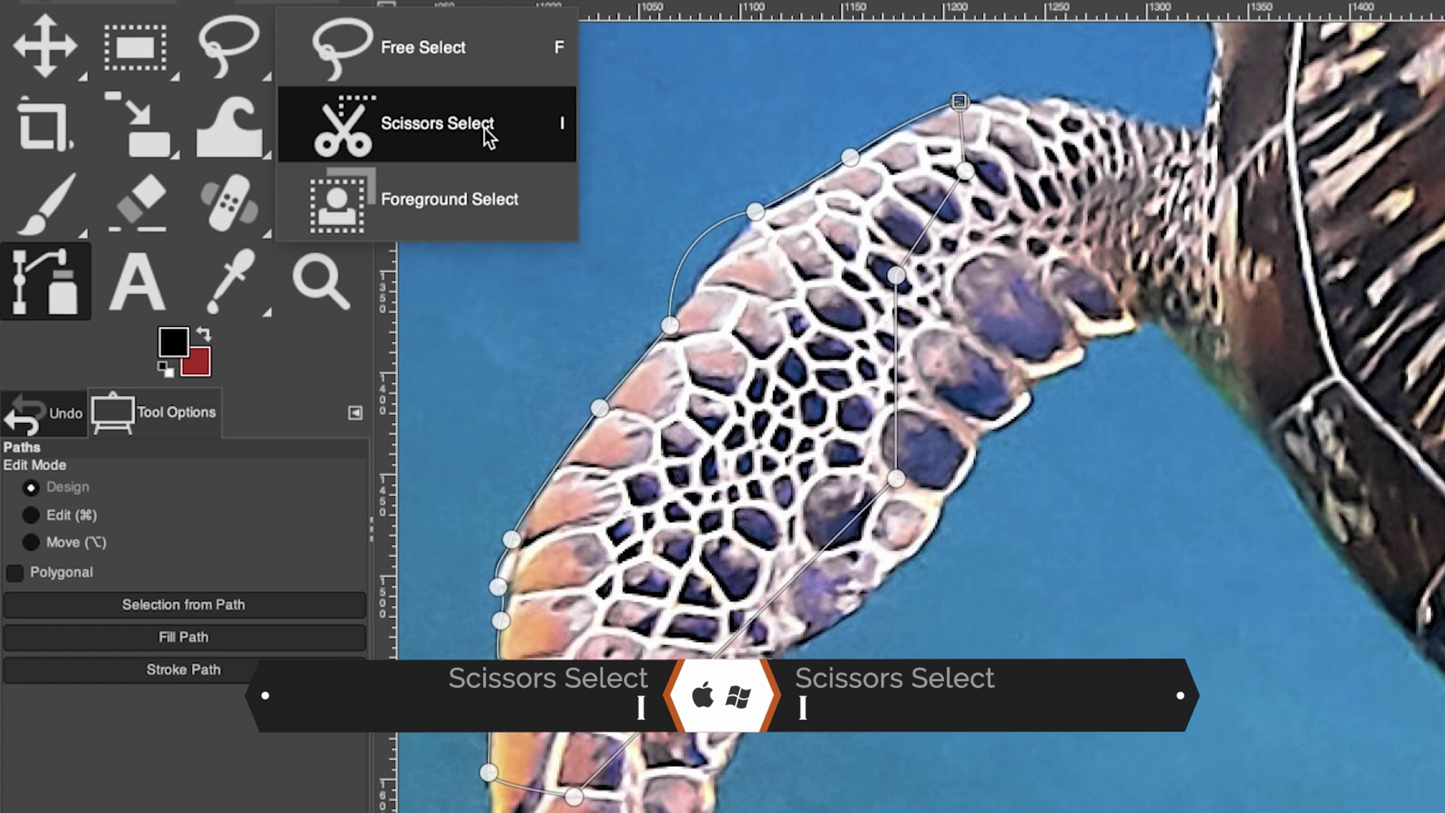
# - With Scissors Select, place points from the flipper's top edge down around its outer curve
pyautogui.click(554, 128)
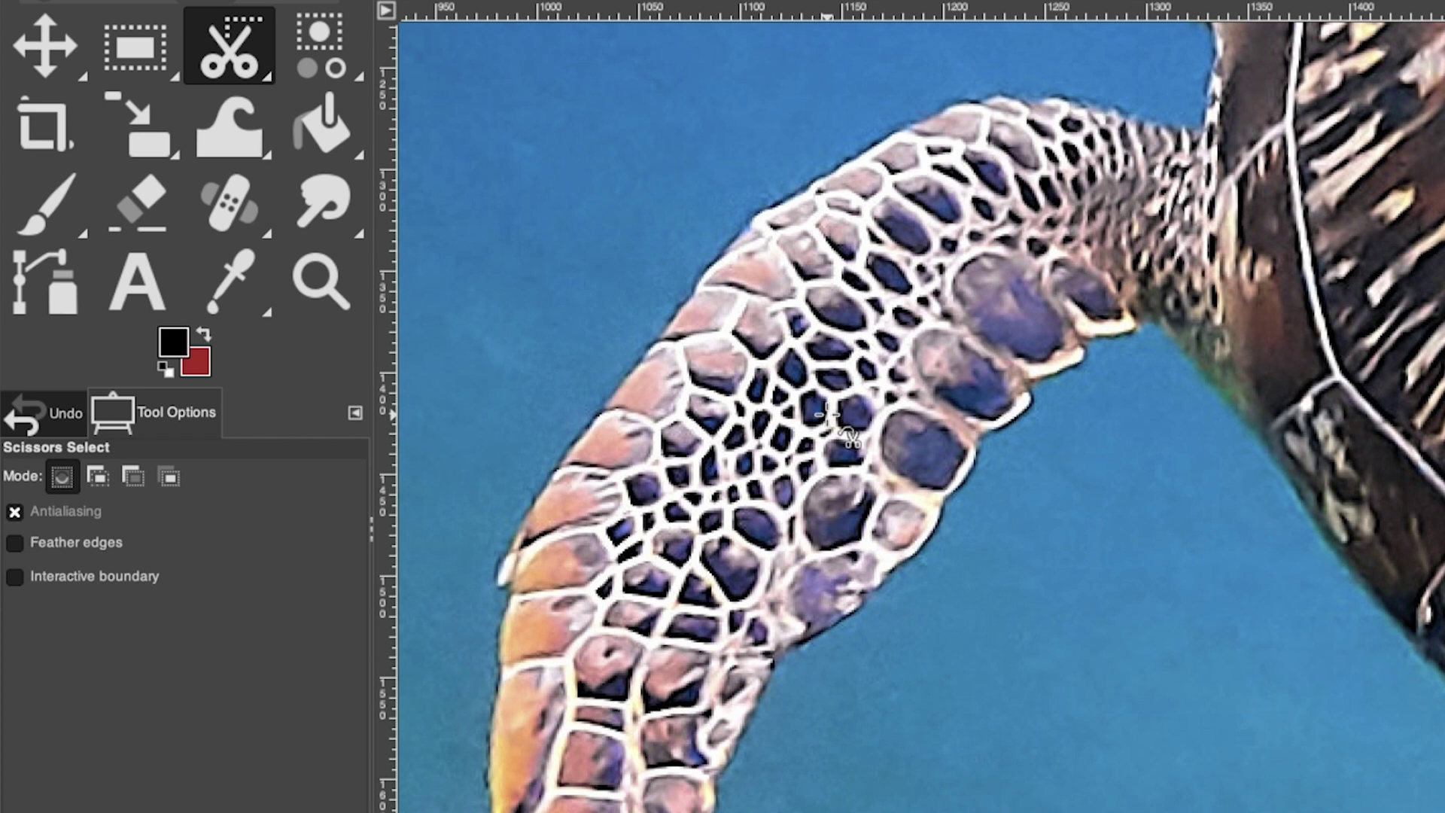
pyautogui.click(930, 112)
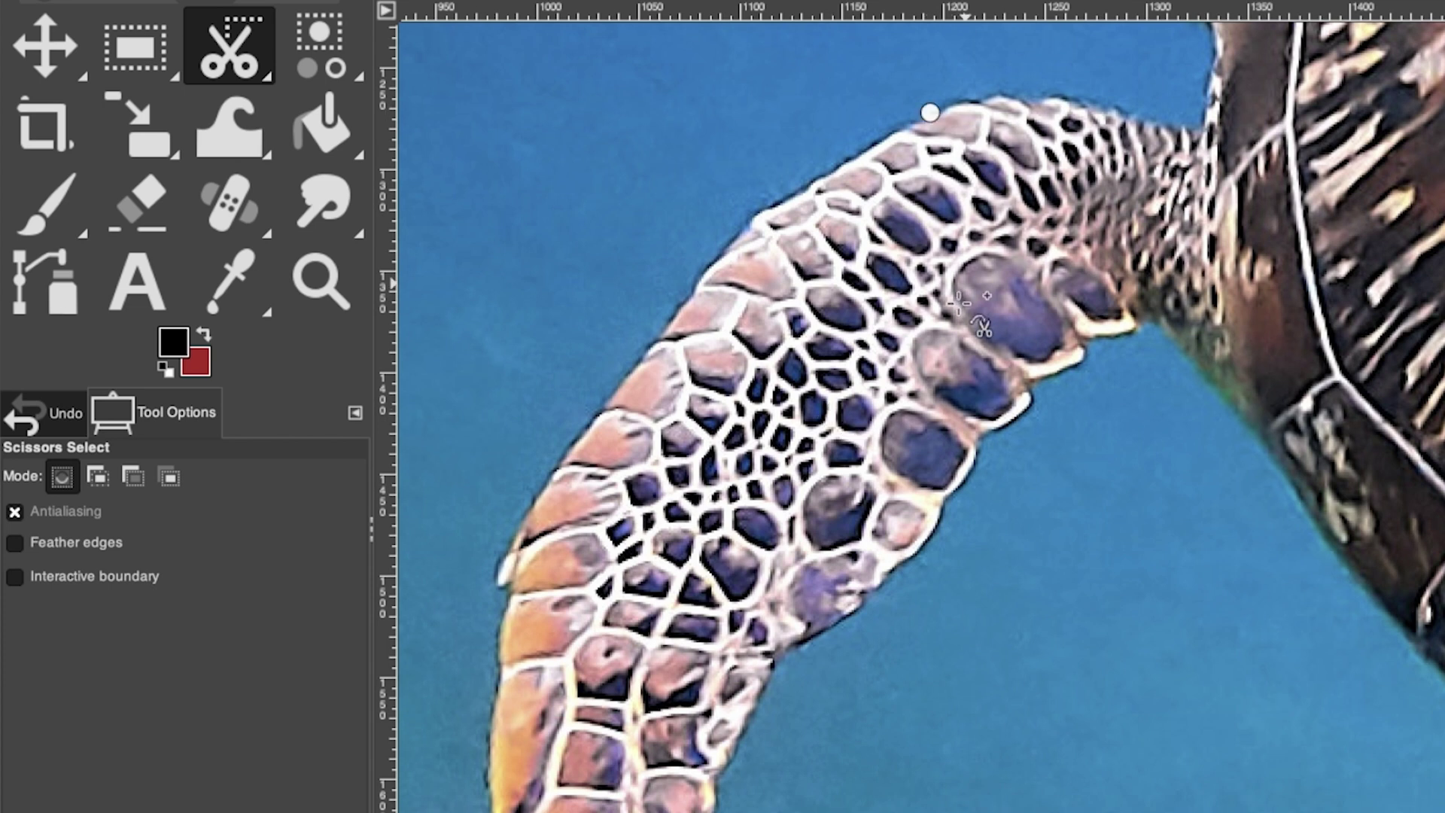
pyautogui.click(760, 210)
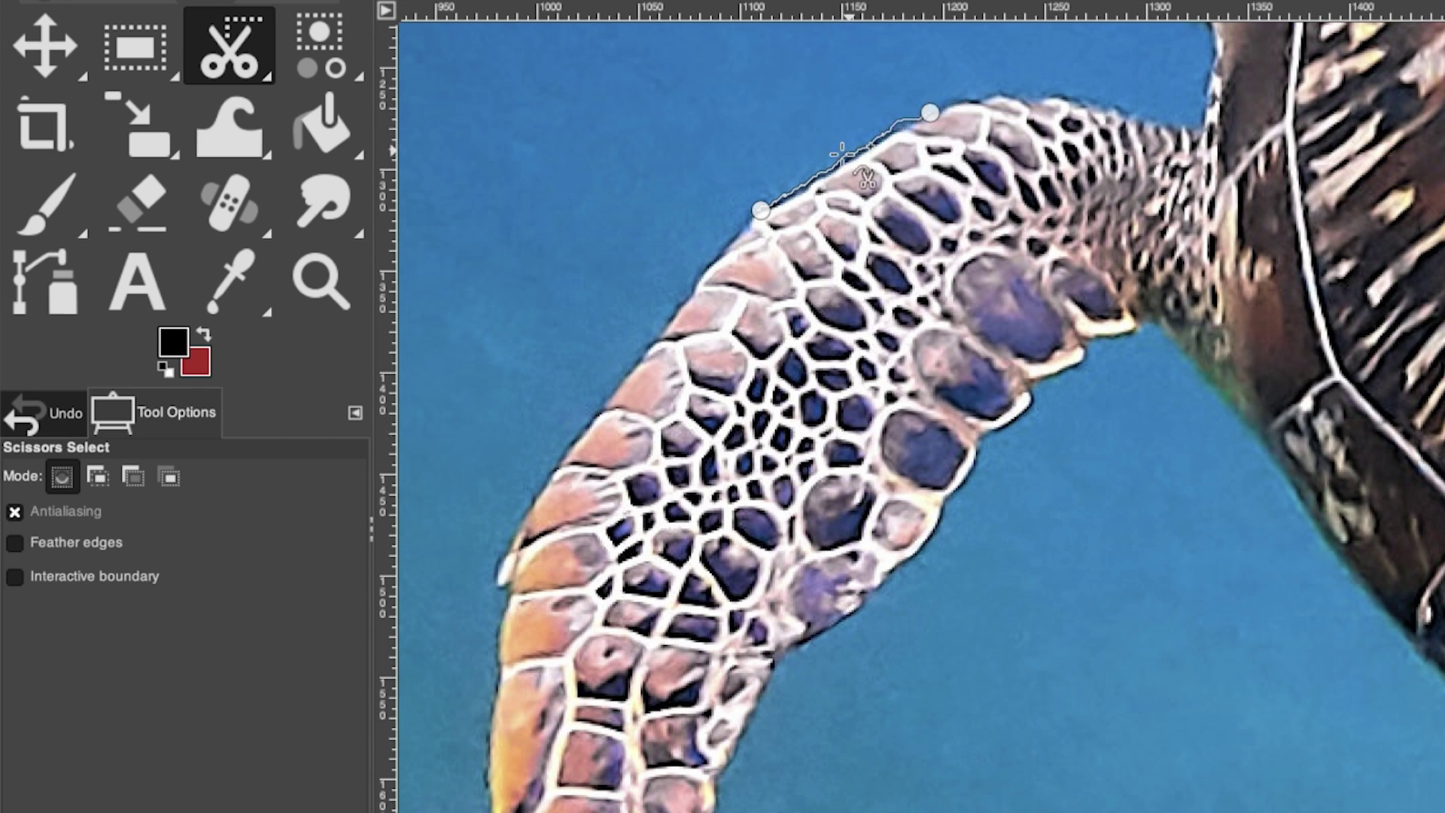
pyautogui.click(696, 281)
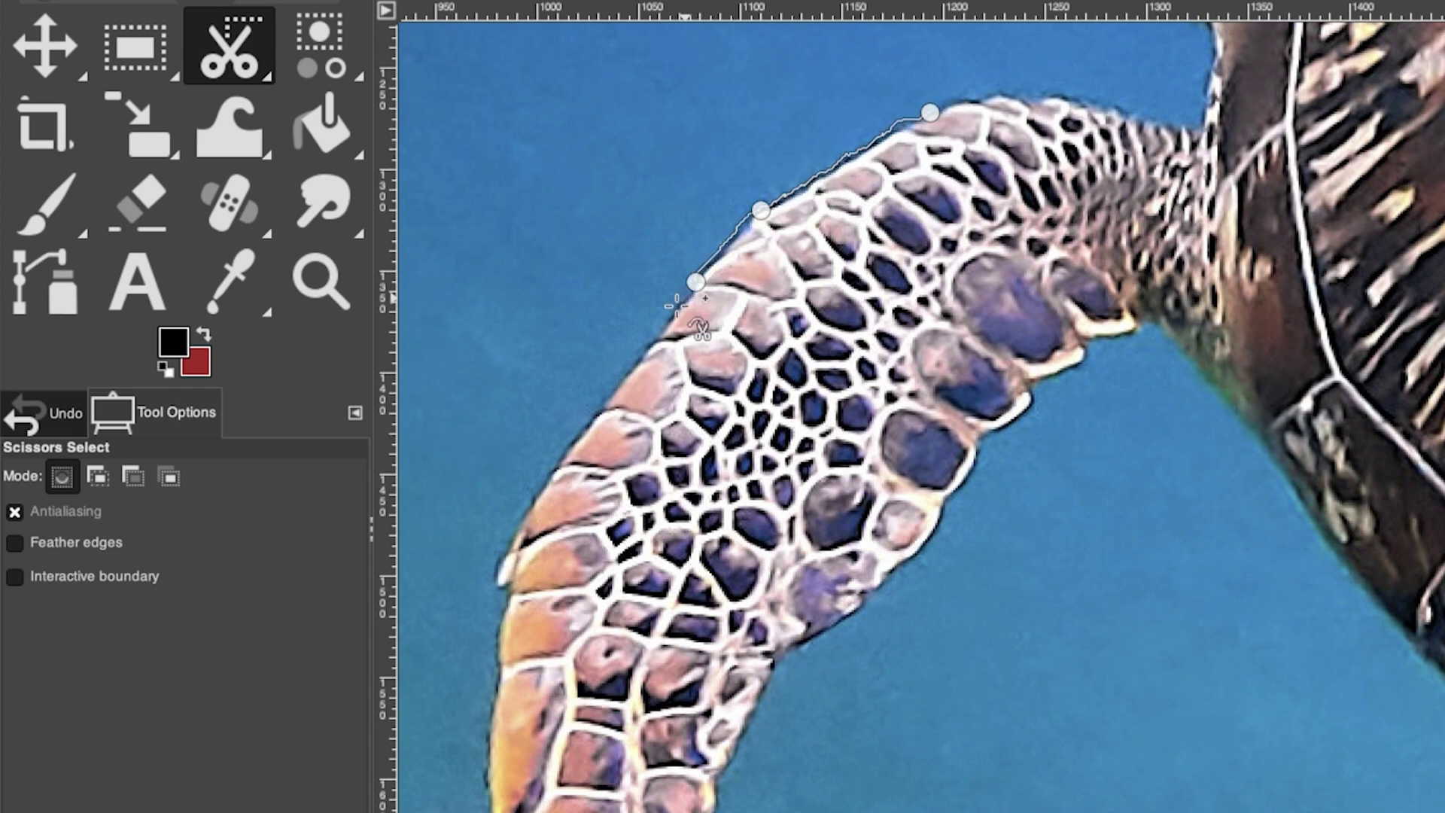
pyautogui.click(646, 350)
pyautogui.click(605, 399)
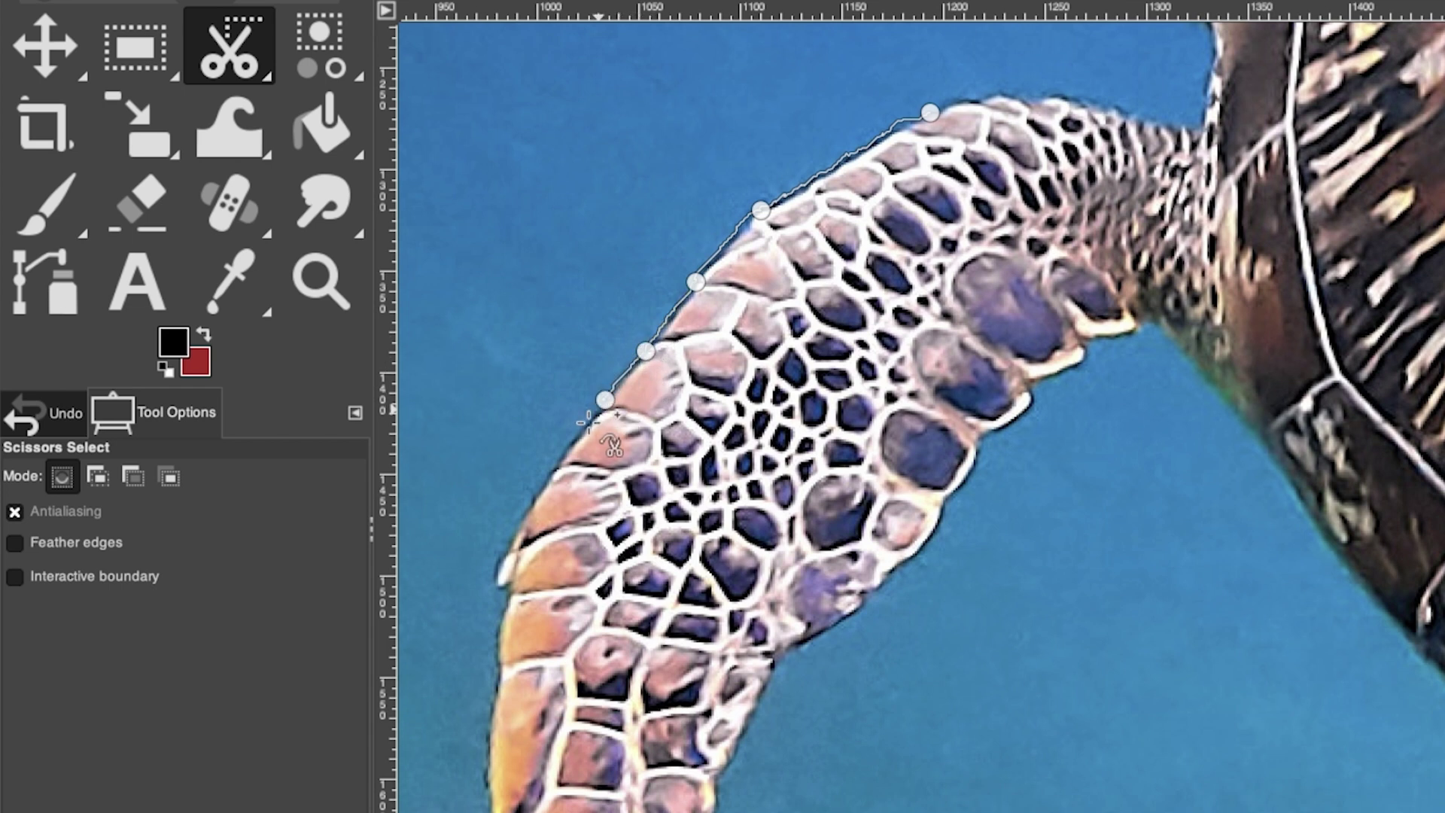
pyautogui.click(577, 435)
pyautogui.click(548, 474)
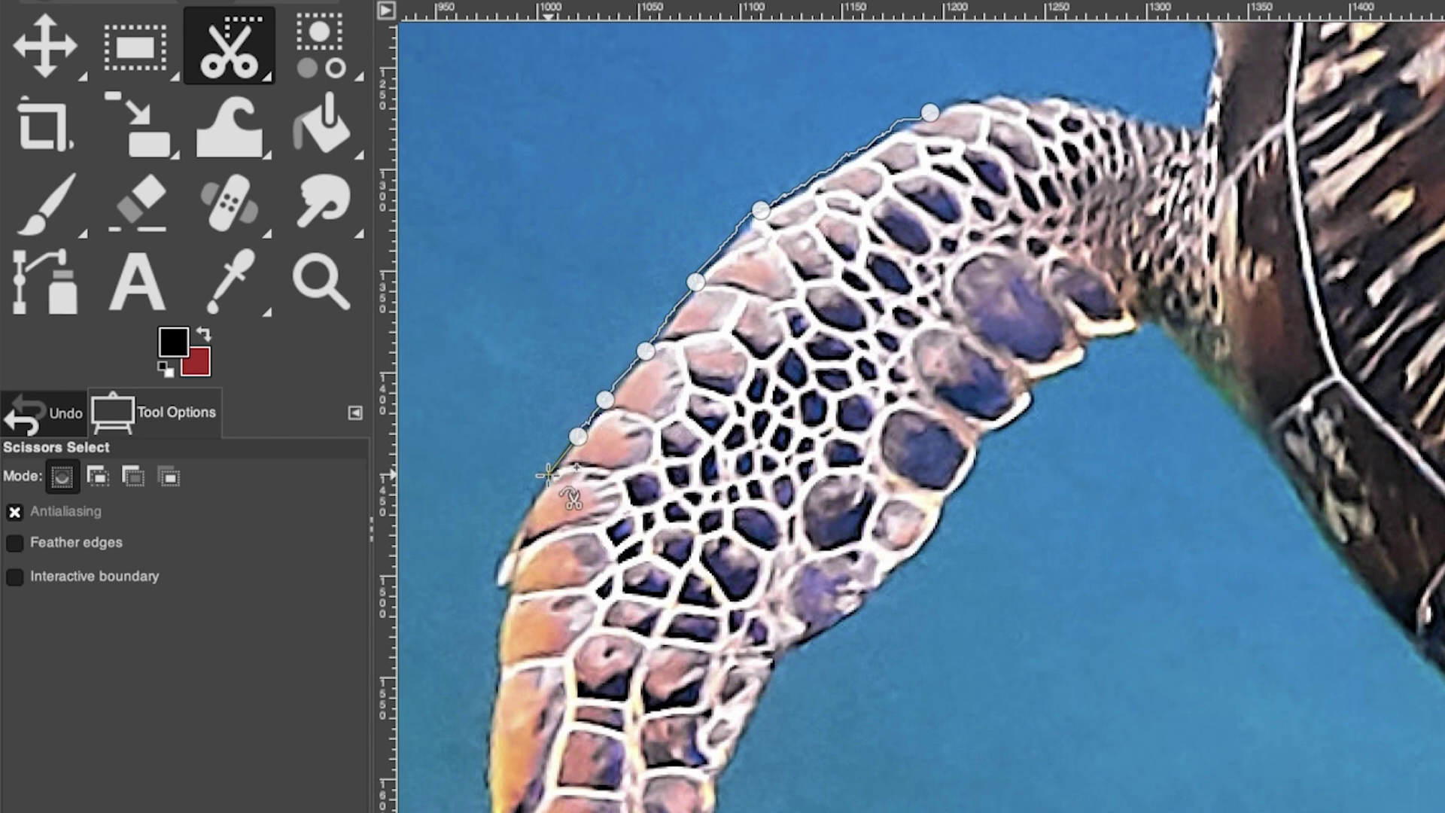
pyautogui.click(519, 526)
pyautogui.click(505, 559)
pyautogui.click(495, 582)
pyautogui.click(502, 594)
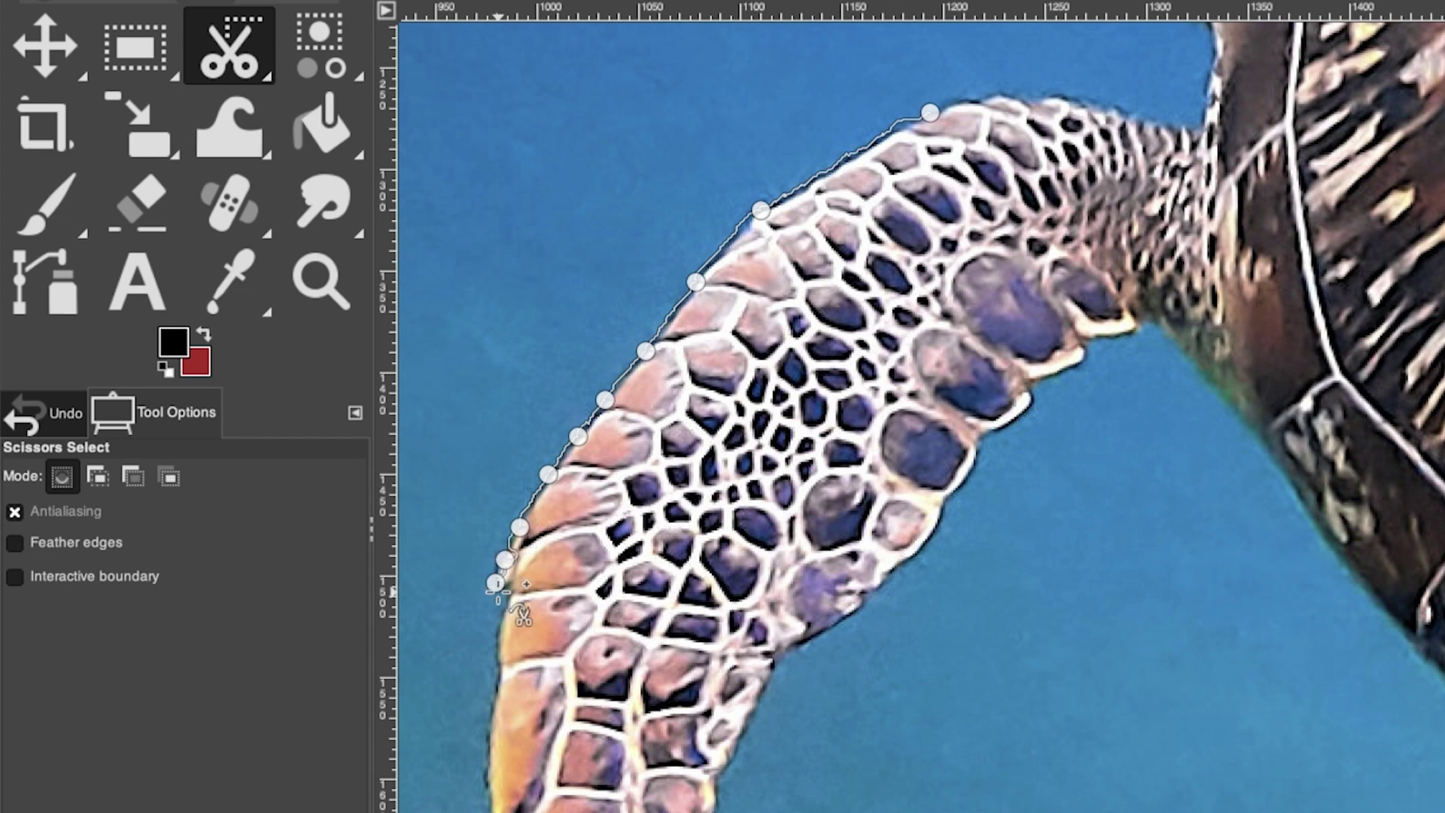
# - Extend the scissors outline down the flipper's left edge to its tip
pyautogui.click(502, 644)
pyautogui.click(490, 700)
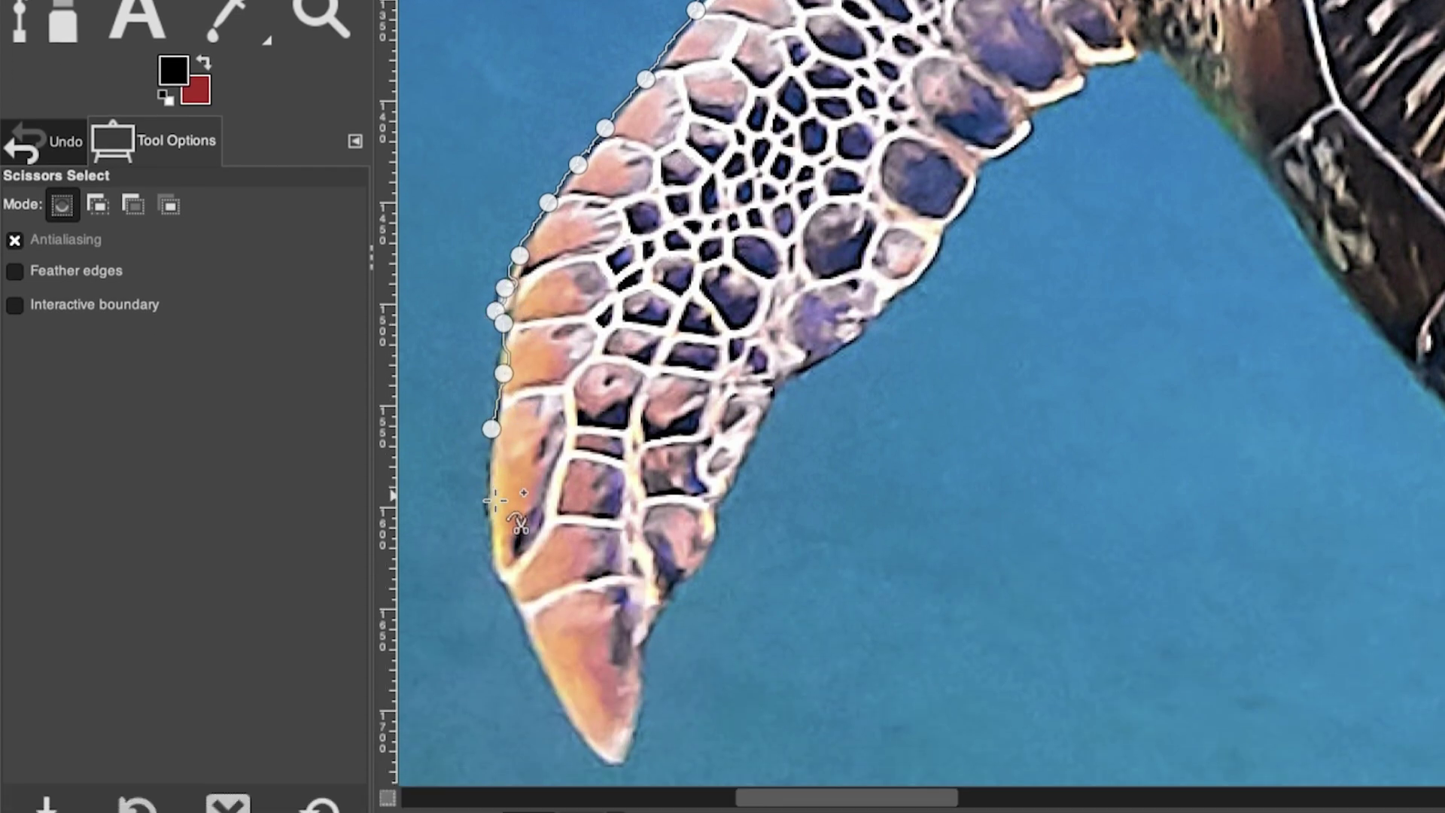
pyautogui.click(488, 534)
pyautogui.click(503, 603)
pyautogui.click(535, 668)
pyautogui.click(564, 723)
pyautogui.click(602, 766)
# - Bring the outline back up the flipper's right edge toward the top
pyautogui.click(634, 701)
pyautogui.click(642, 664)
pyautogui.click(653, 624)
pyautogui.click(679, 580)
pyautogui.click(695, 565)
pyautogui.click(715, 518)
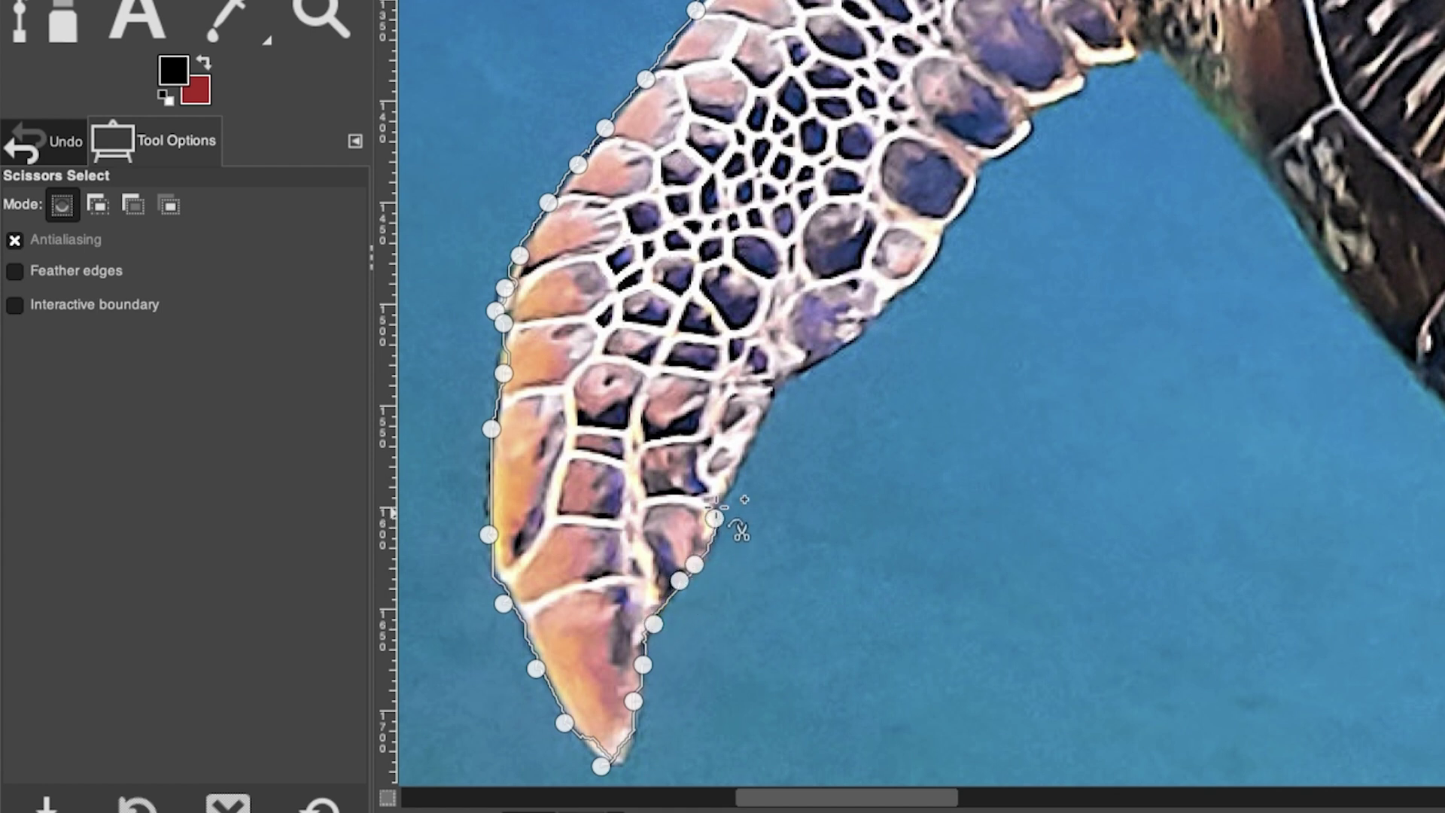
pyautogui.click(743, 470)
pyautogui.click(761, 417)
pyautogui.click(773, 388)
pyautogui.click(808, 368)
pyautogui.click(865, 331)
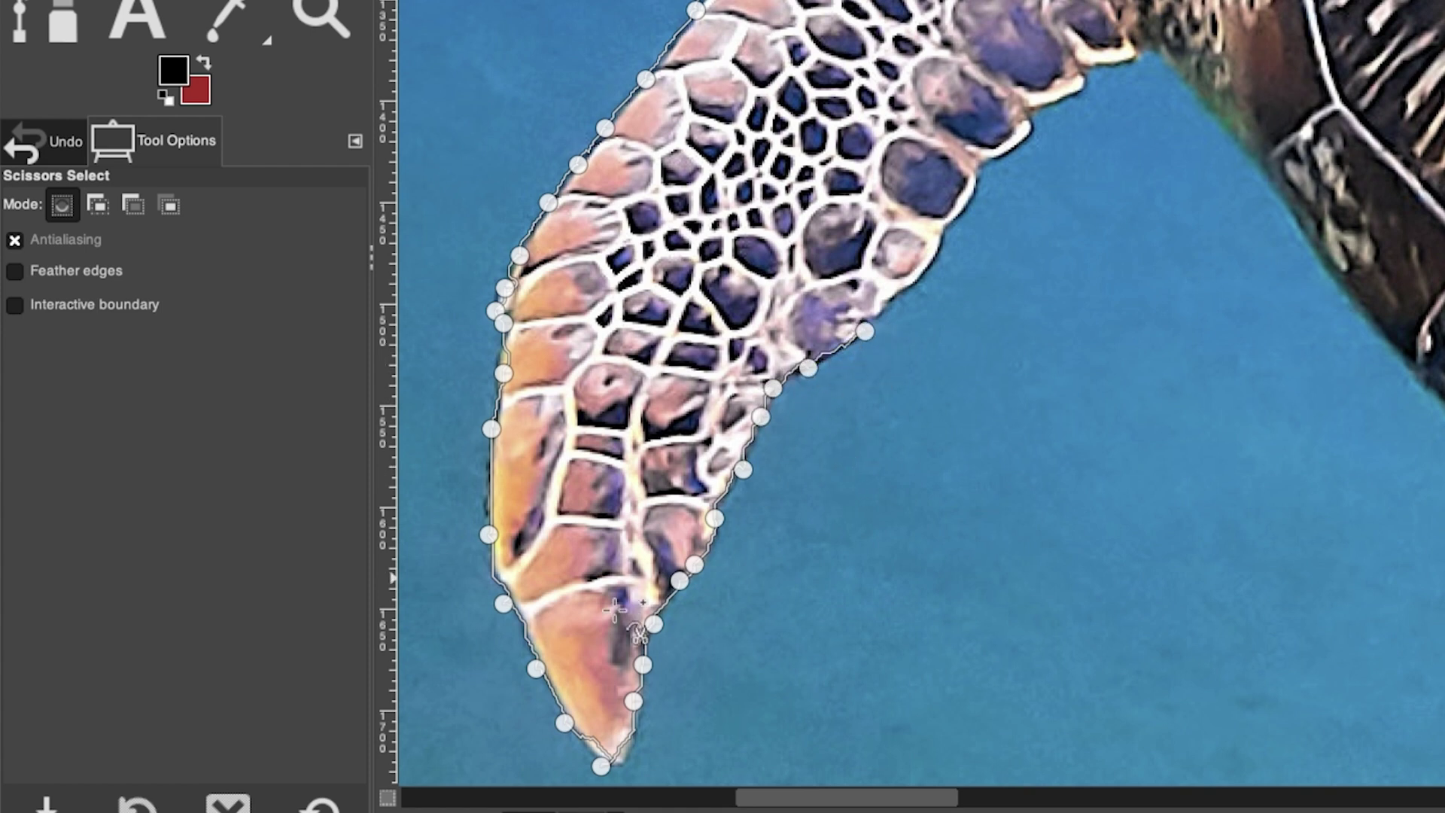
# - Add points near the tip, close the outline at the top and convert it to a selection
pyautogui.click(591, 749)
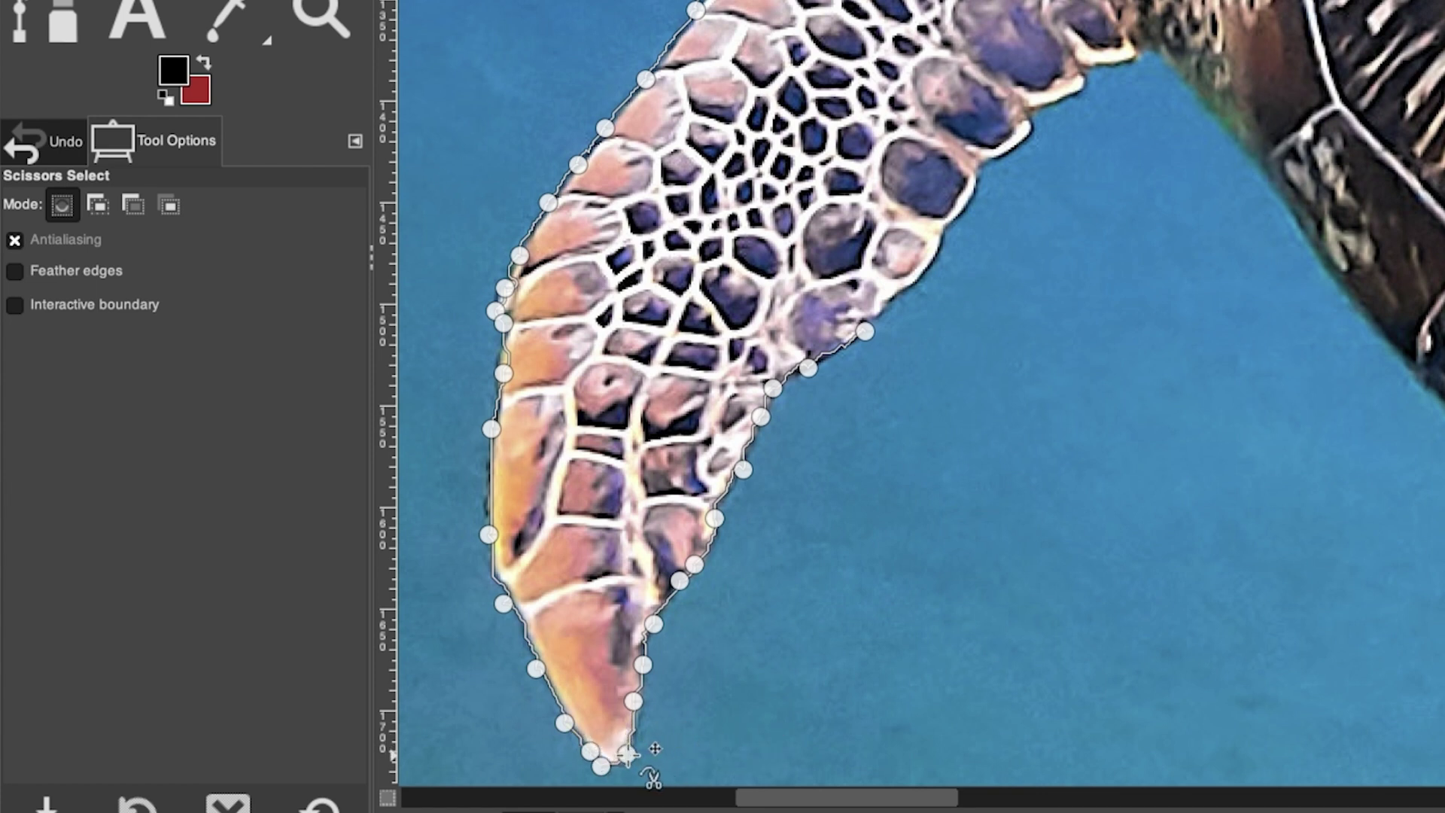
pyautogui.click(625, 753)
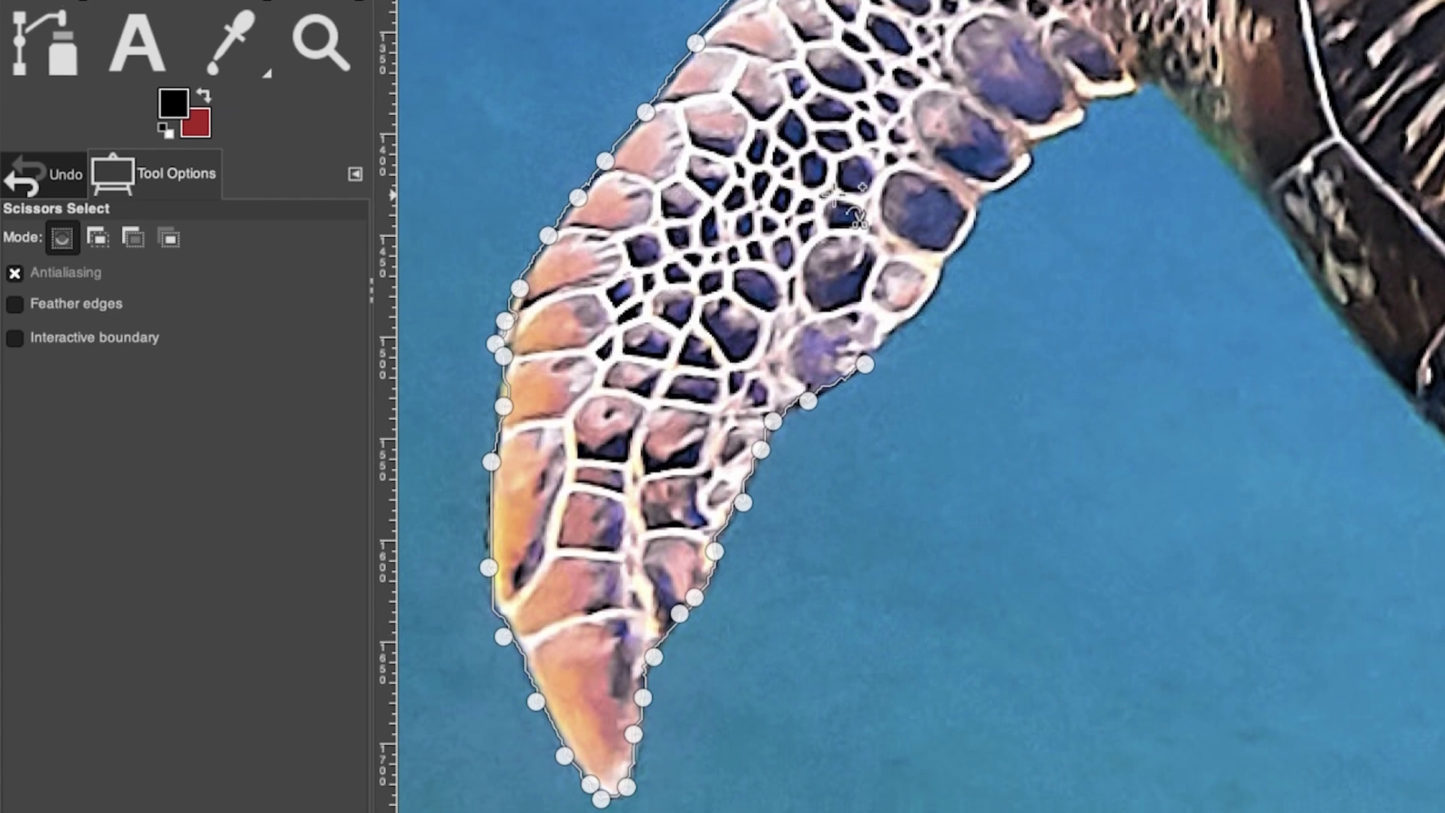
pyautogui.click(833, 163)
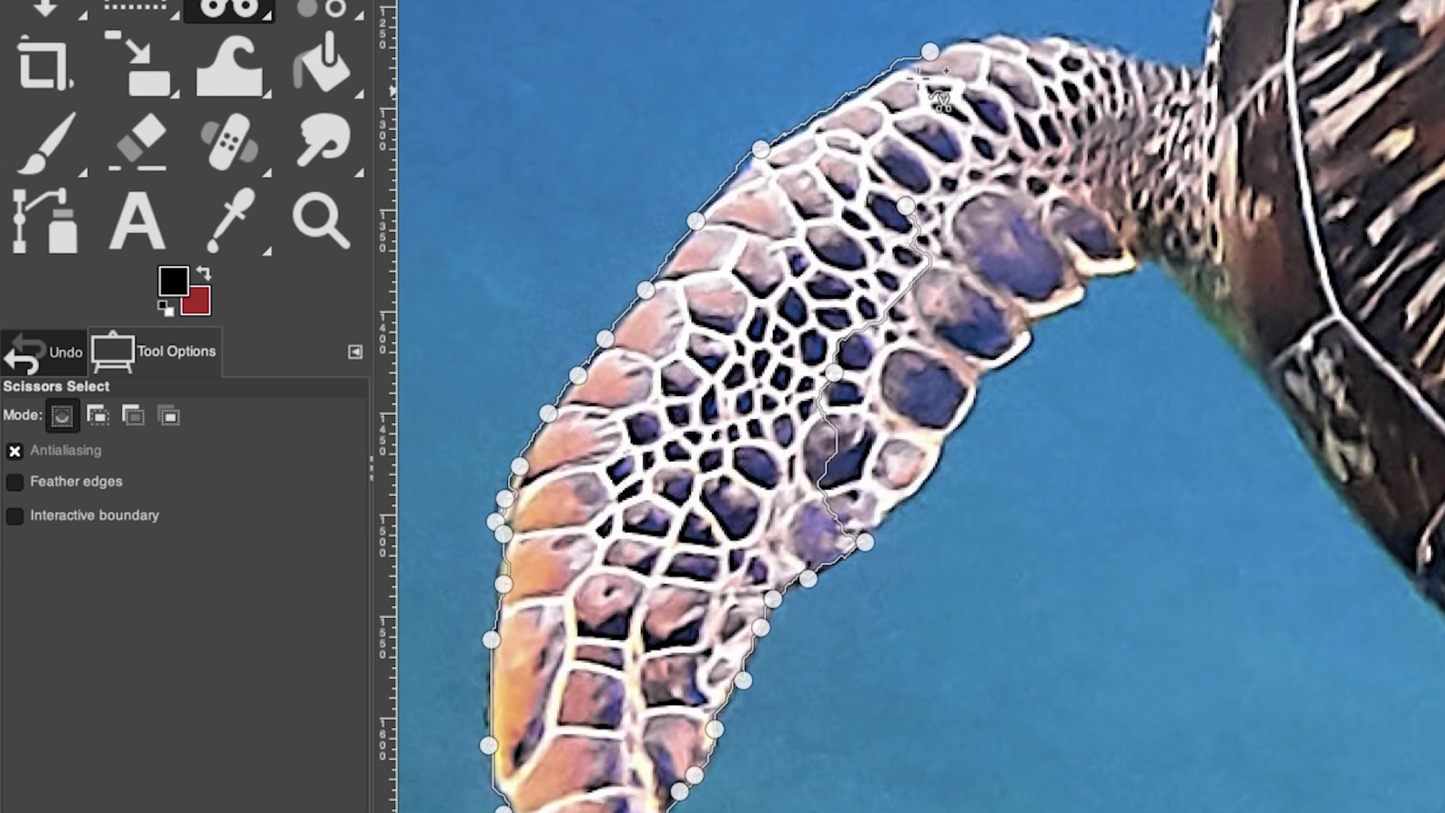
pyautogui.click(930, 51)
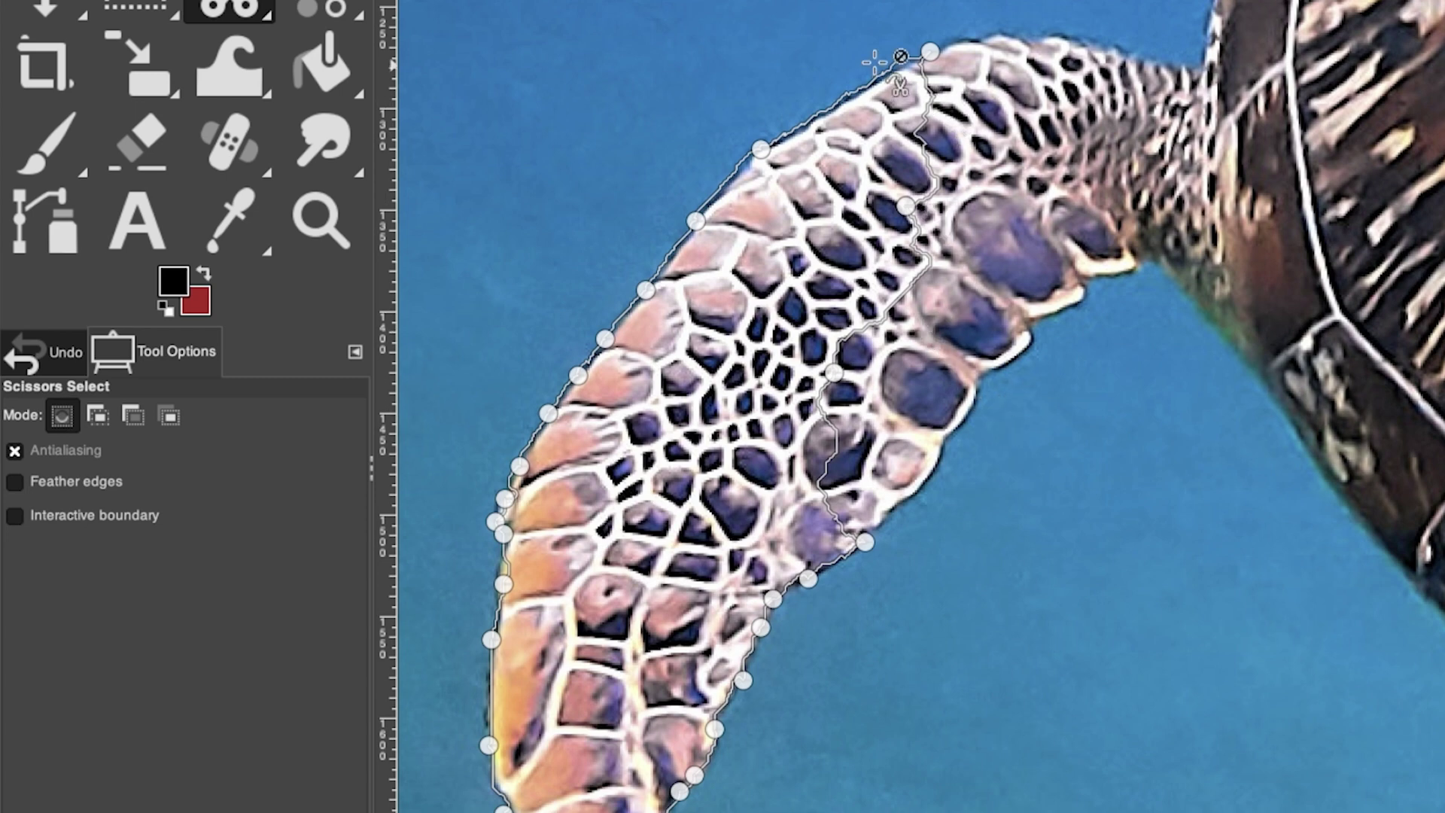
pyautogui.click(994, 254)
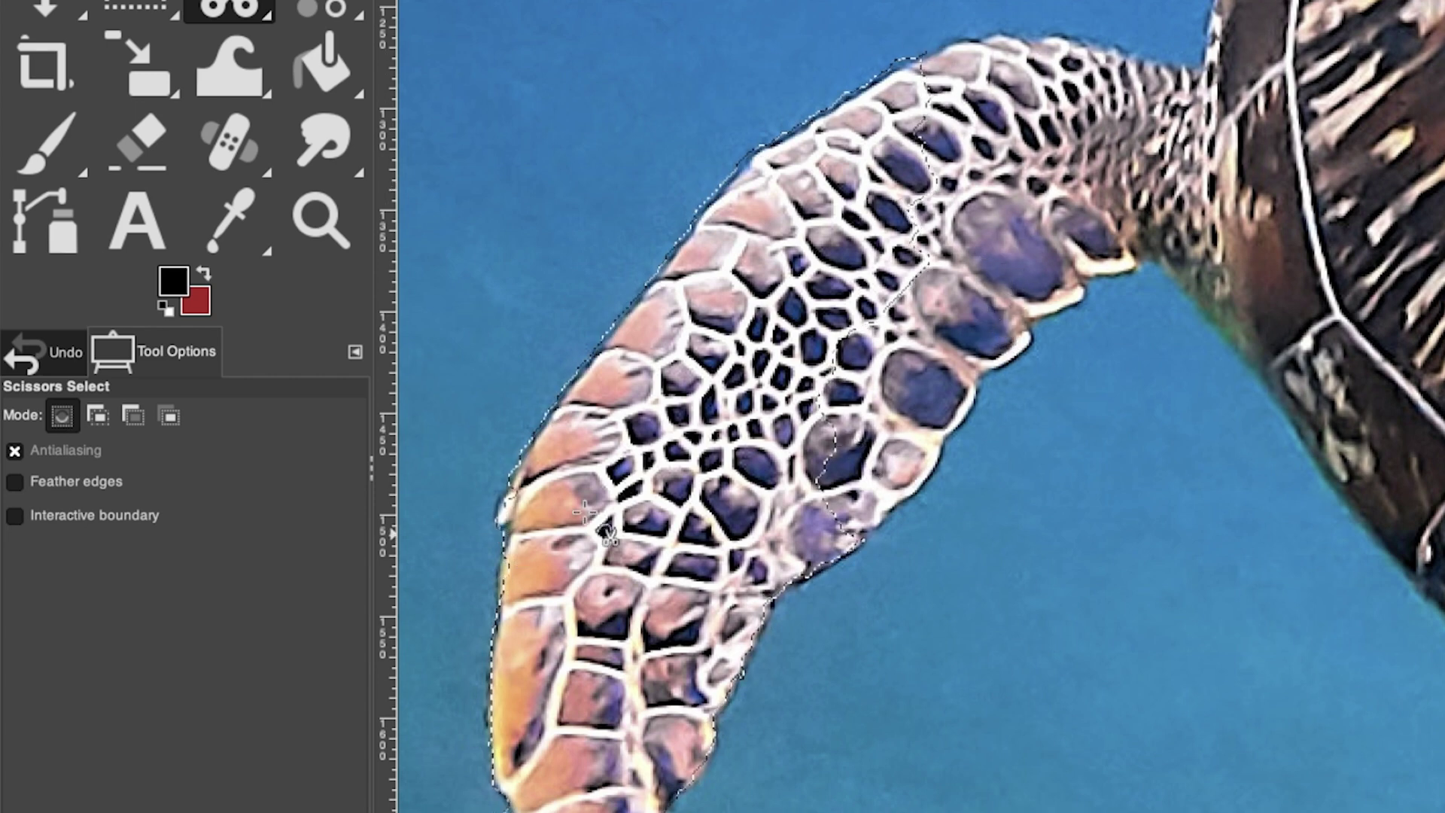
# - Clear the flipper selection and turn on Quick Mask over the horse photo
pyautogui.press('ctrl')
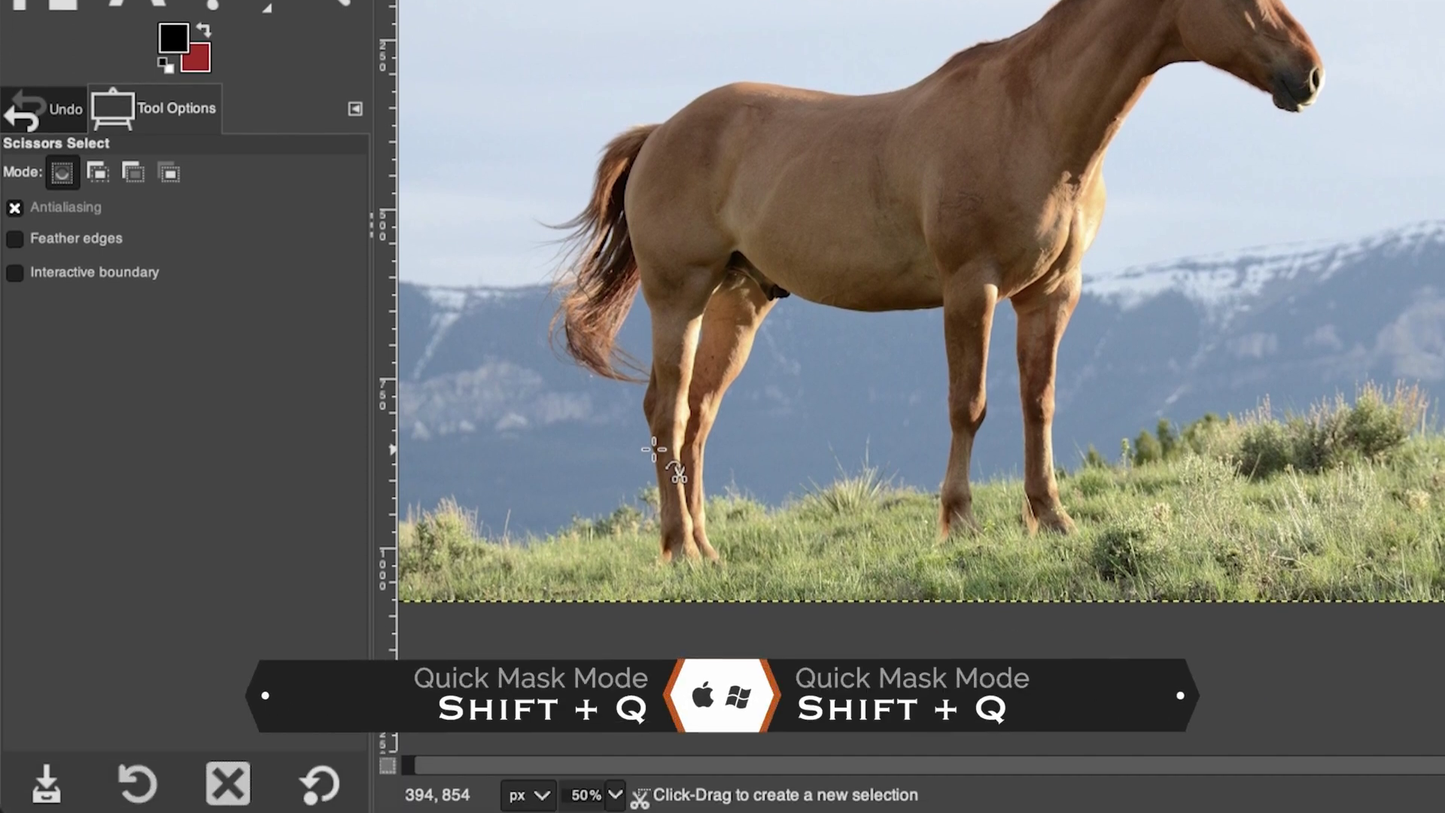
pyautogui.click(388, 764)
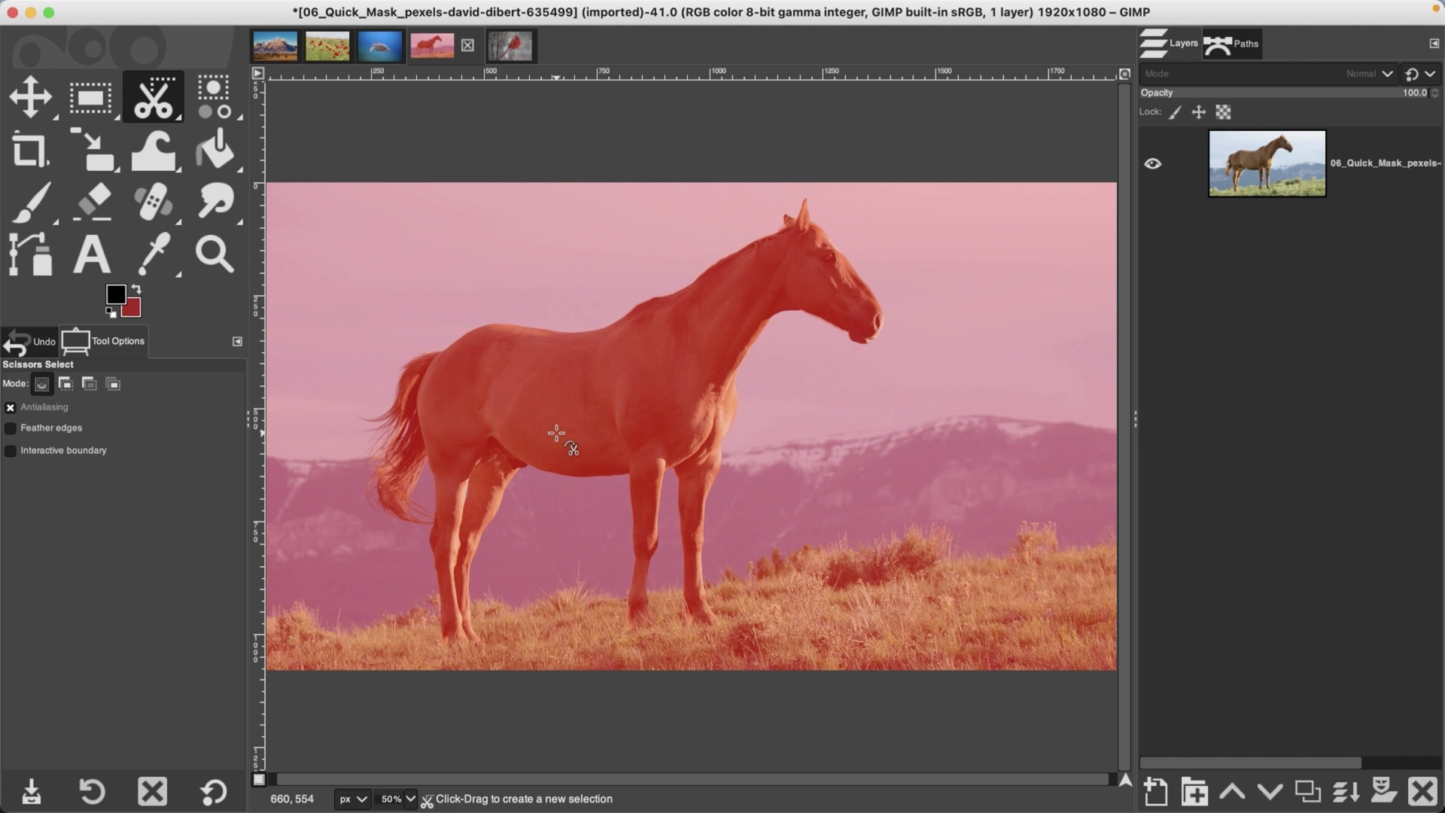
pyautogui.press('b')
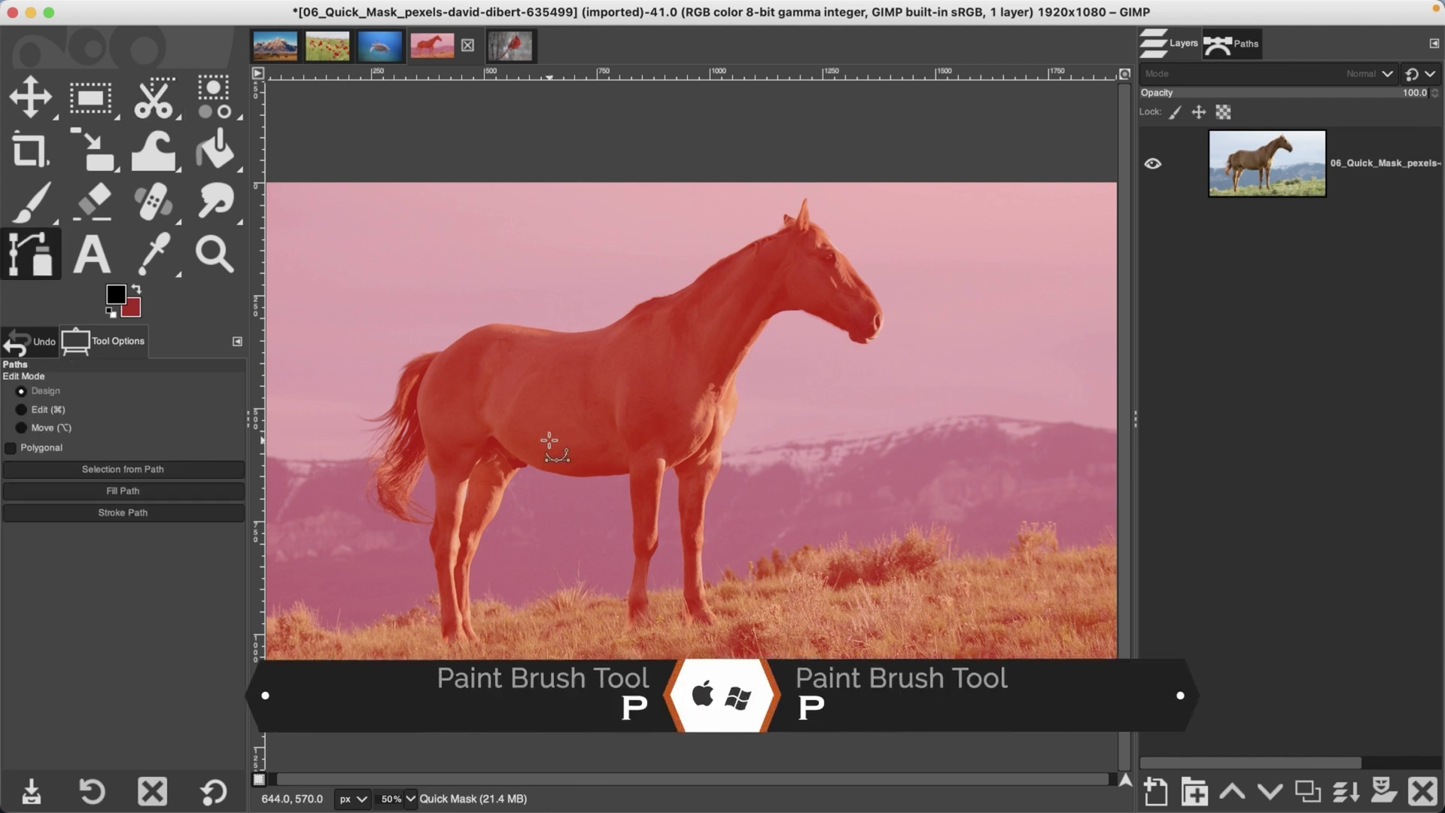
# - Paint the horse's head, eye and forelock white with the Paintbrush, then leave Quick Mask
pyautogui.press('p')
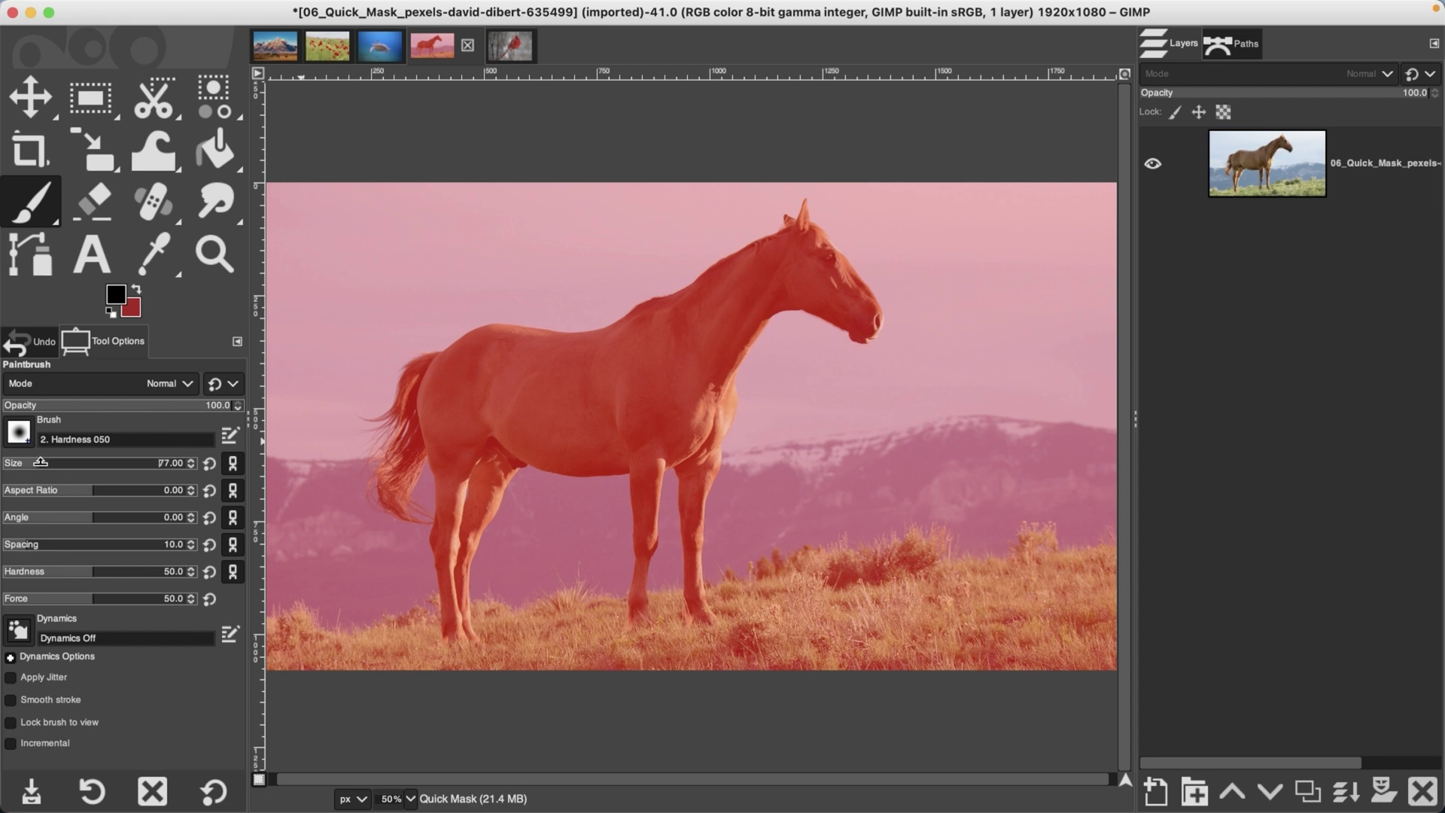
pyautogui.moveTo(814, 247); pyautogui.dragTo(841, 296)
pyautogui.click(136, 291)
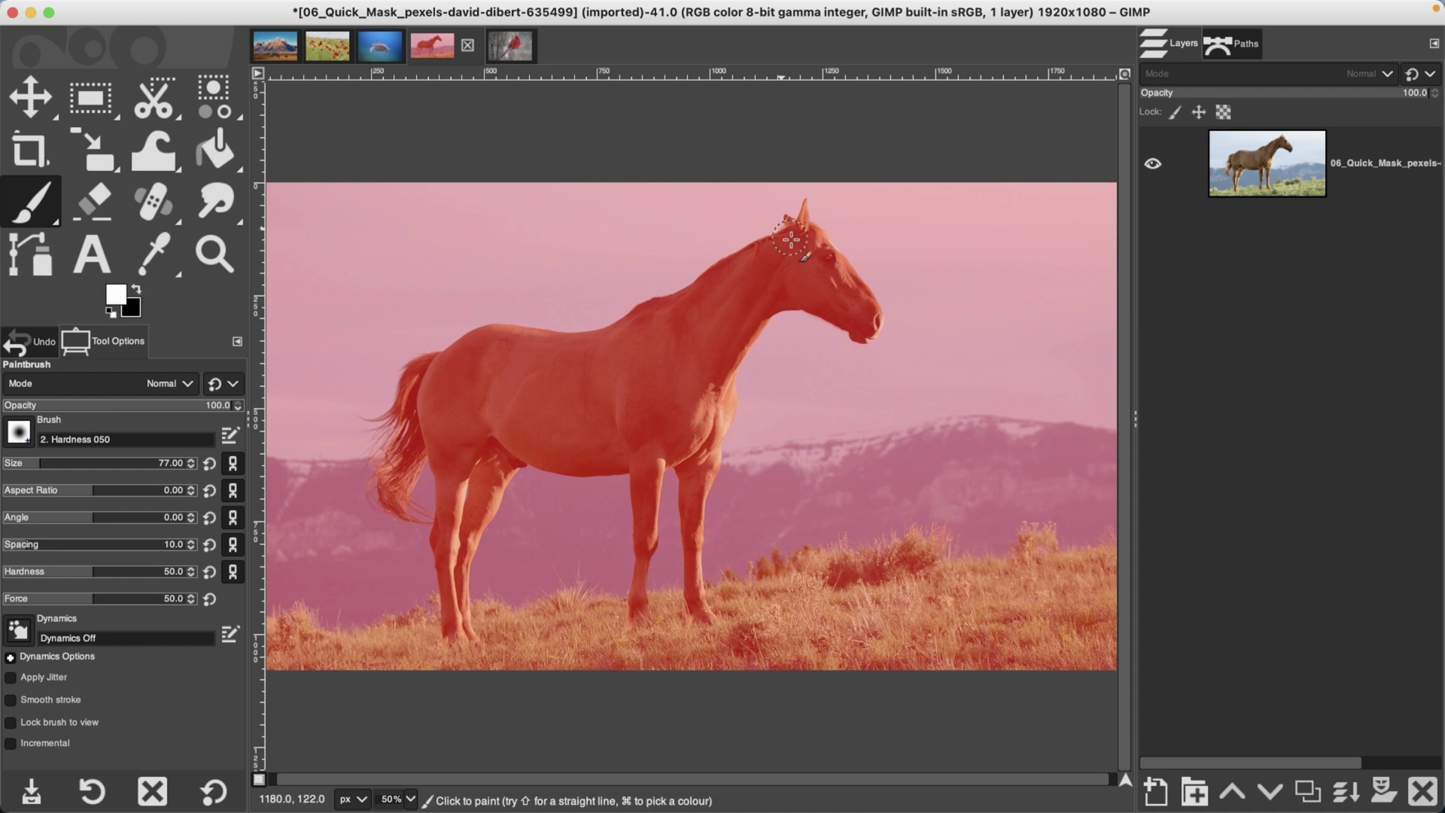
pyautogui.moveTo(790, 242)
pyautogui.mouseDown()
pyautogui.moveTo(859, 299)
pyautogui.moveTo(862, 334)
pyautogui.moveTo(833, 306)
pyautogui.moveTo(774, 298)
pyautogui.moveTo(859, 328)
pyautogui.moveTo(870, 312)
pyautogui.moveTo(799, 229)
pyautogui.moveTo(740, 278)
pyautogui.moveTo(795, 256)
pyautogui.moveTo(750, 289)
pyautogui.moveTo(791, 280)
pyautogui.moveTo(834, 295)
pyautogui.moveTo(758, 297)
pyautogui.mouseUp()
pyautogui.moveTo(809, 257)
pyautogui.mouseDown()
pyautogui.moveTo(820, 242)
pyautogui.moveTo(796, 232)
pyautogui.moveTo(701, 295)
pyautogui.moveTo(723, 277)
pyautogui.mouseUp()
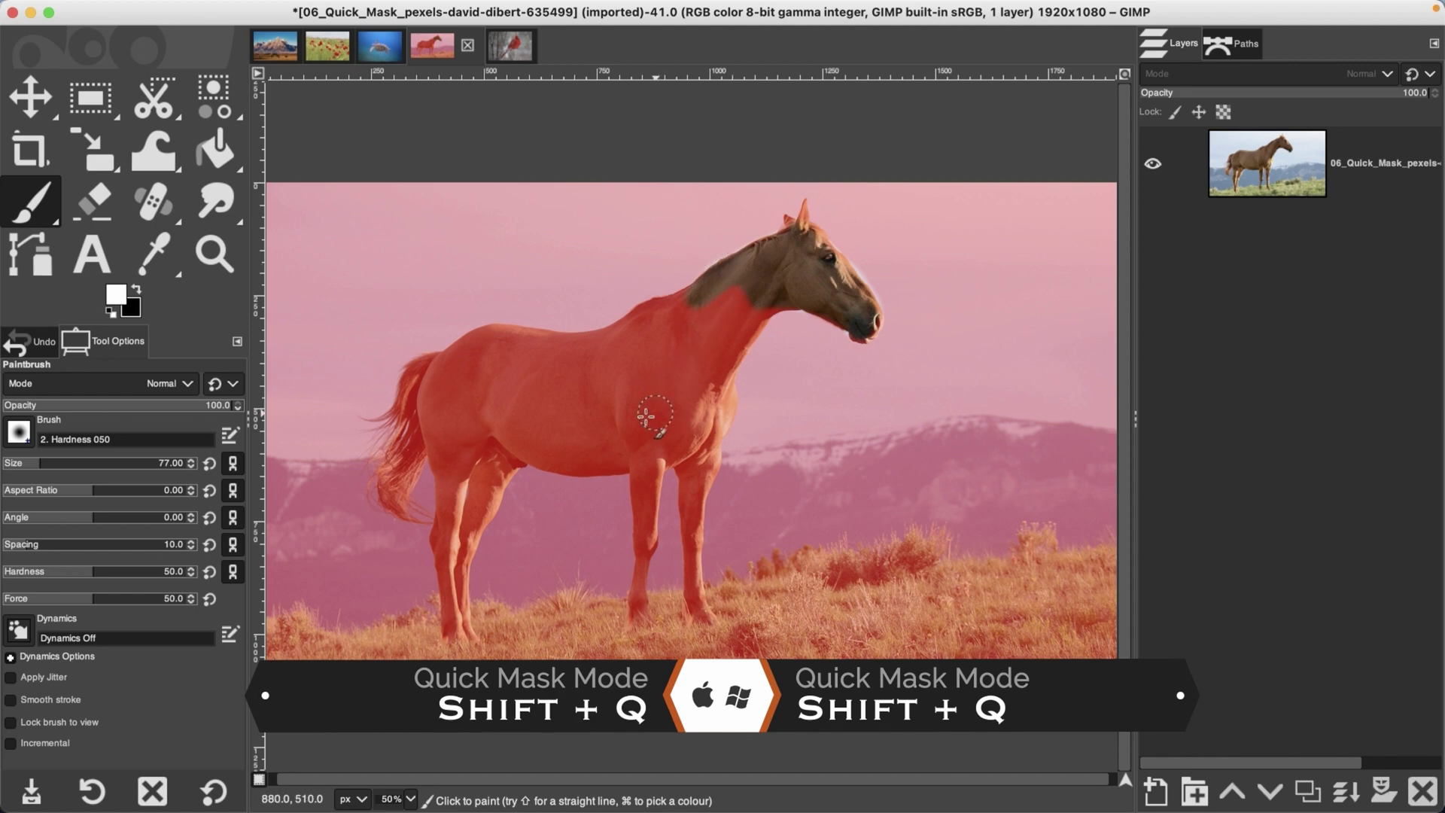
pyautogui.hotkey('shift', 'q')
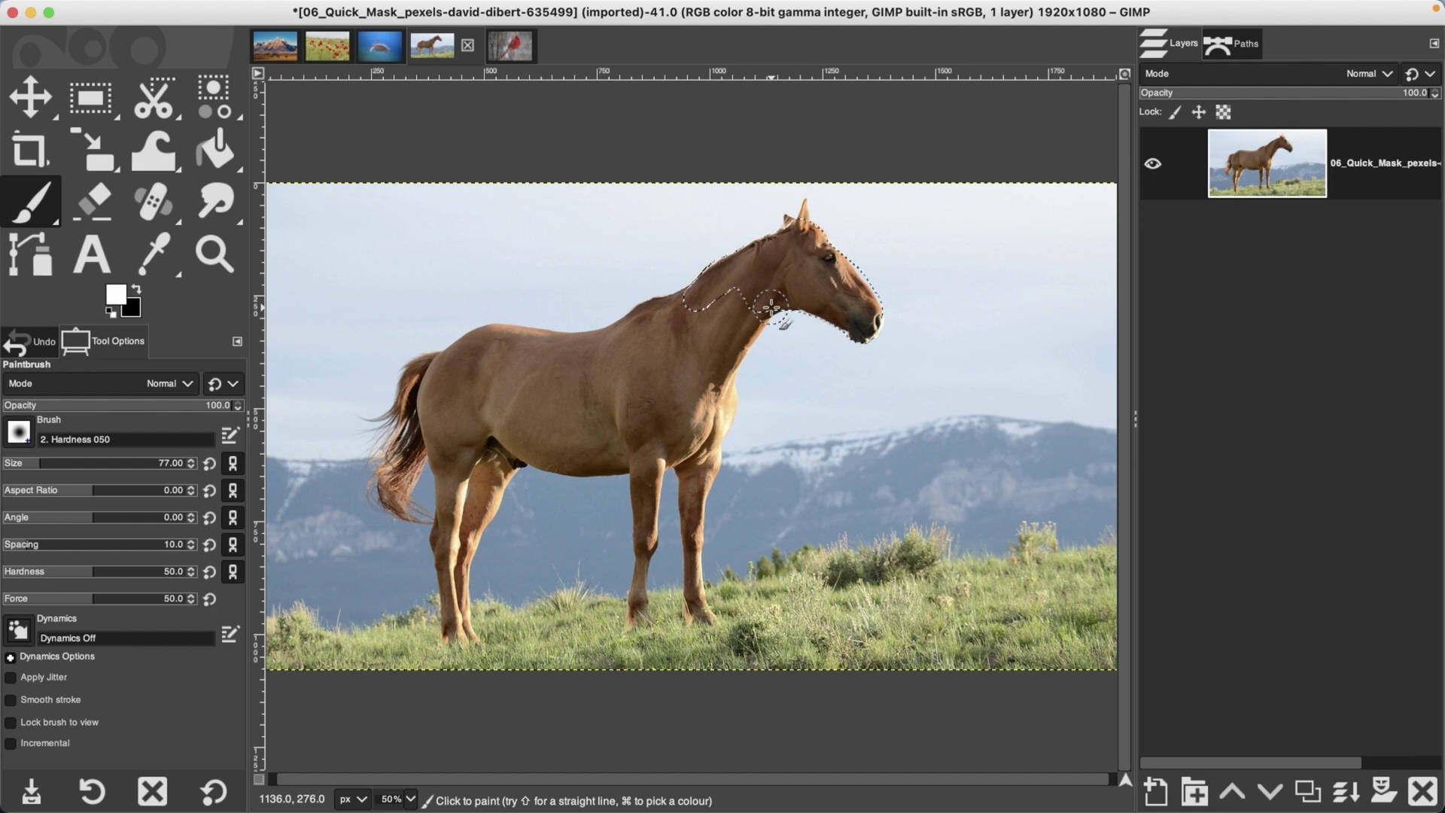
# - Deselect the horse's head selection and move on to the cardinal photo
pyautogui.click(327, 45)
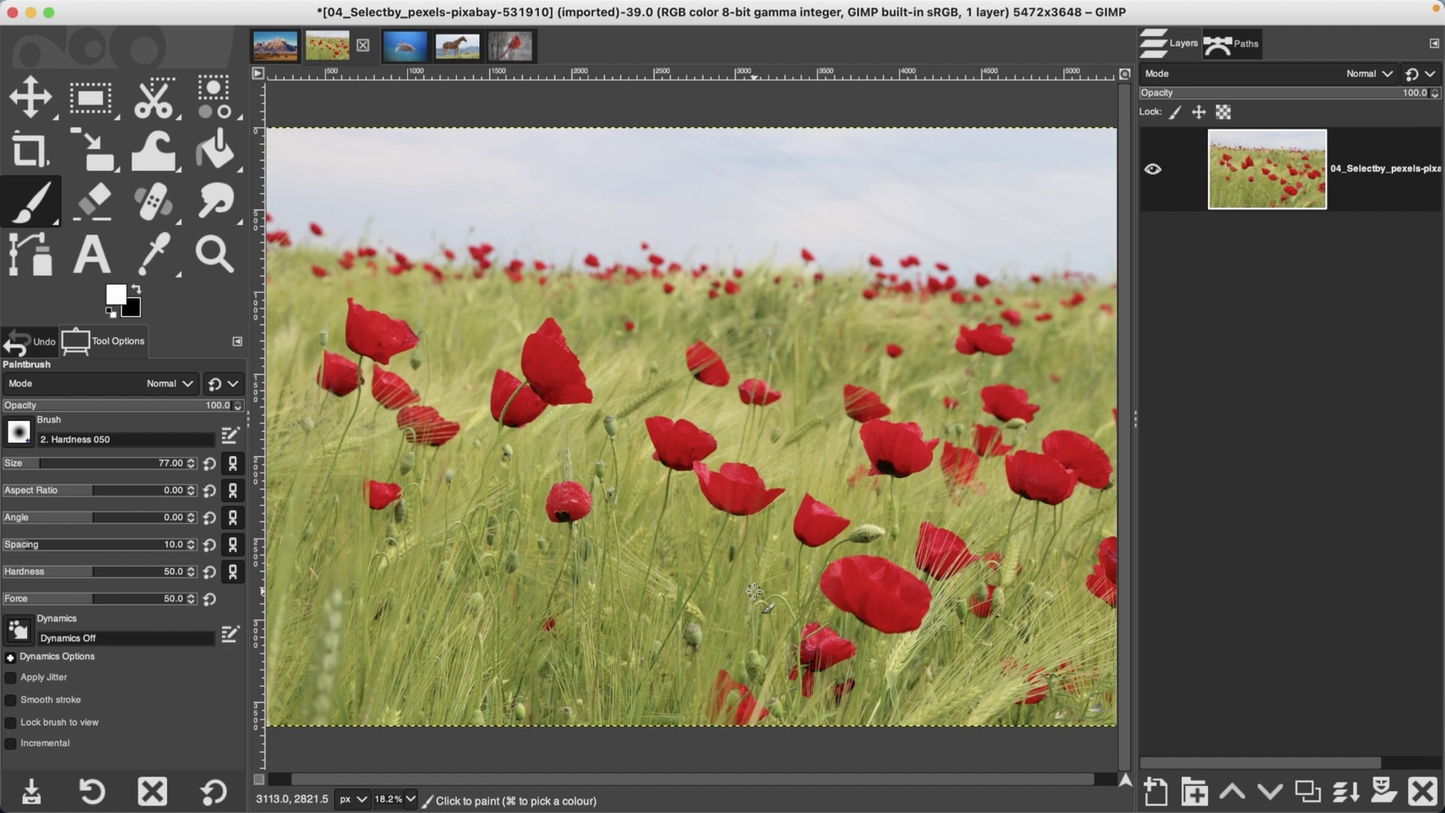
pyautogui.click(450, 50)
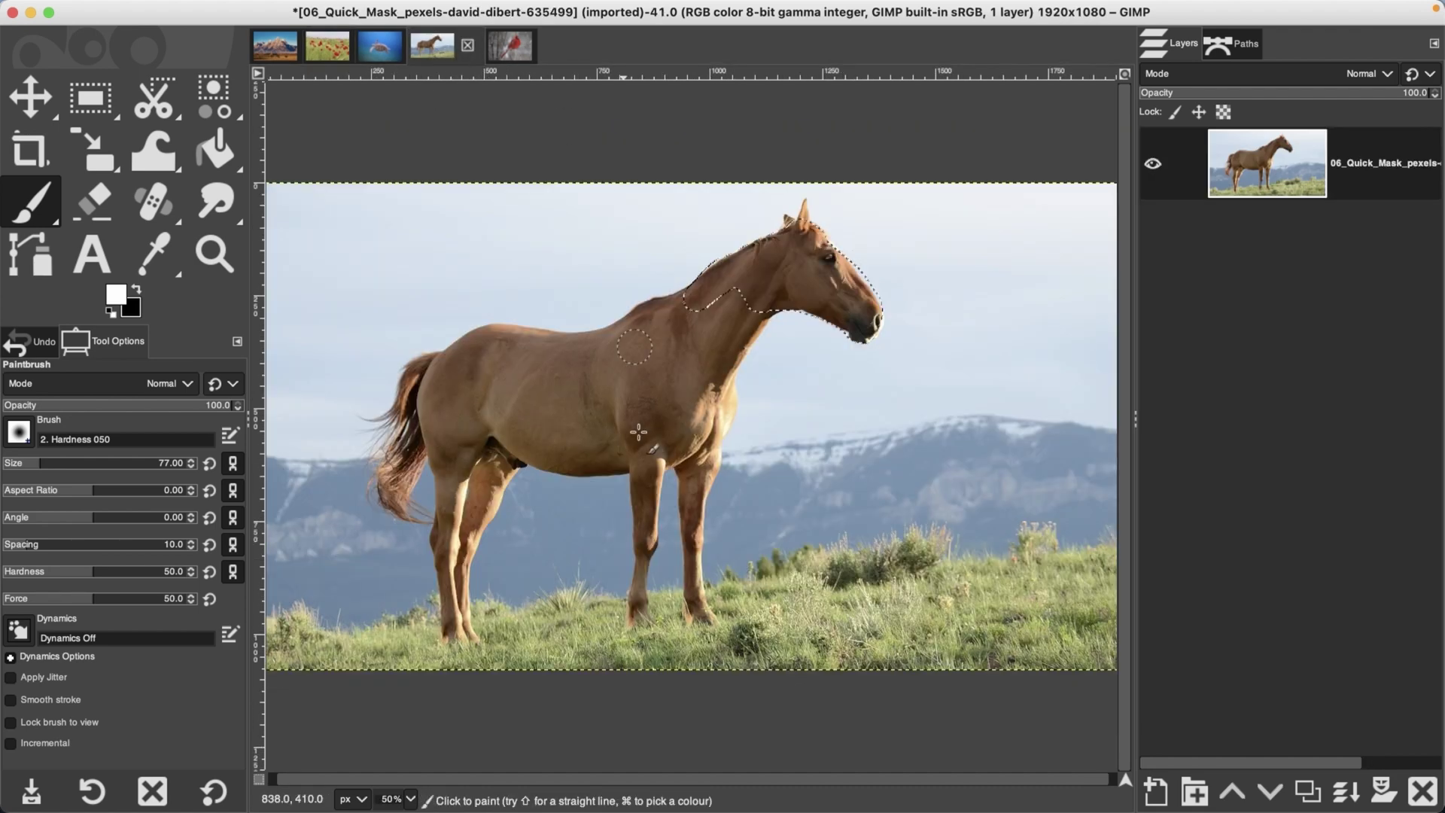
pyautogui.press('super+shift+a')
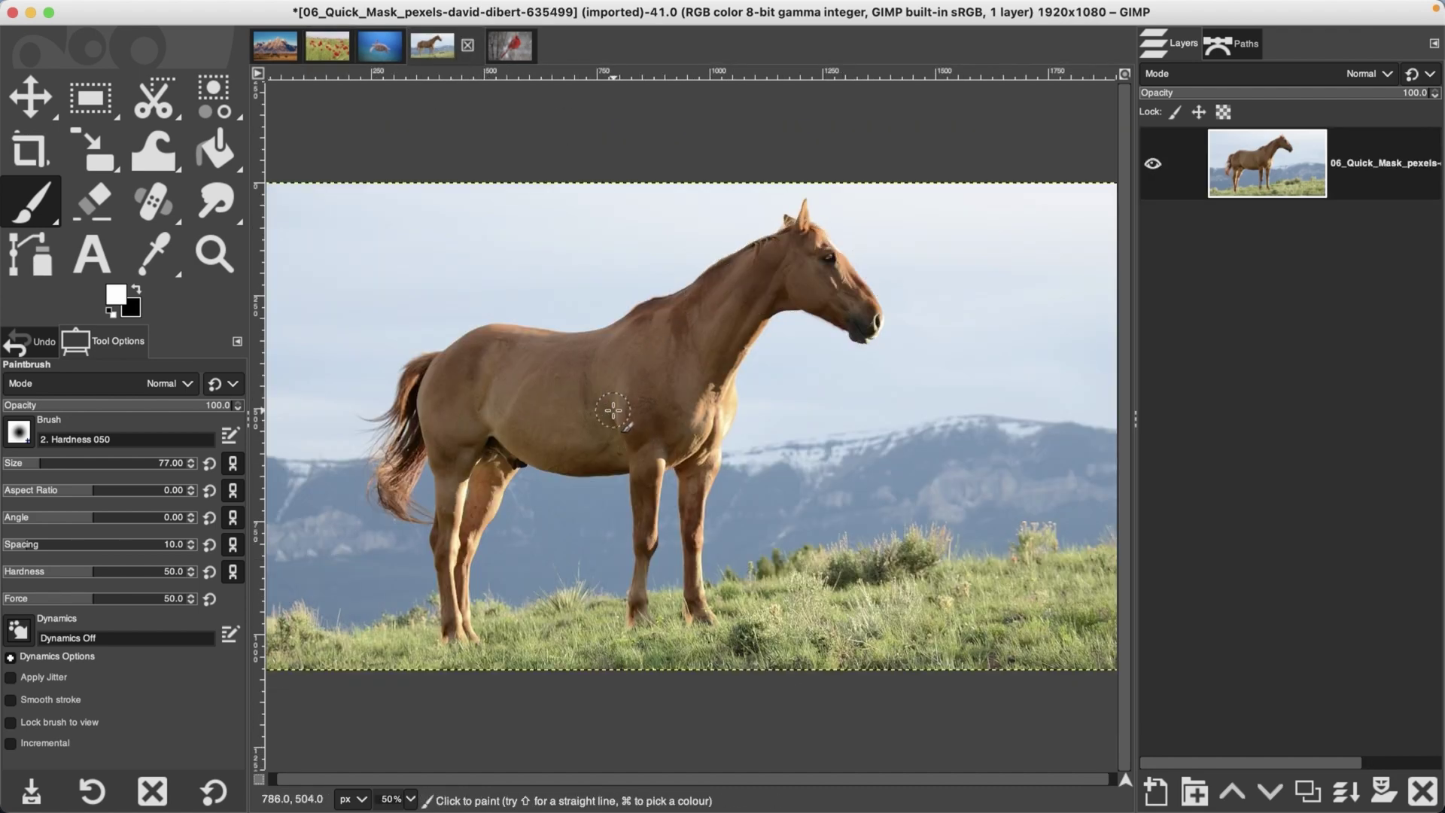
pyautogui.click(506, 47)
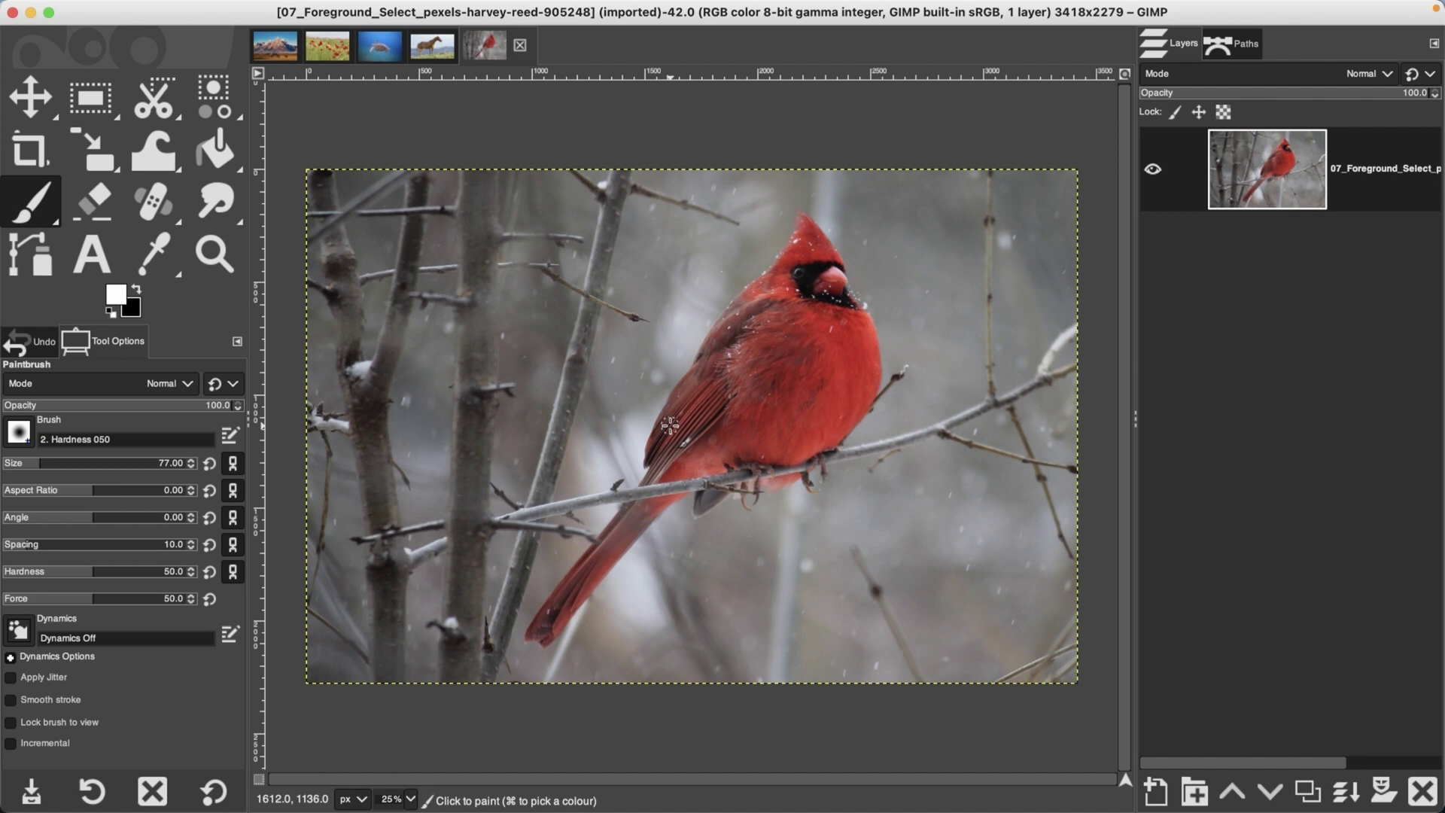
# - Pick Foreground Select from the freehand selection tool group
pyautogui.click(164, 101)
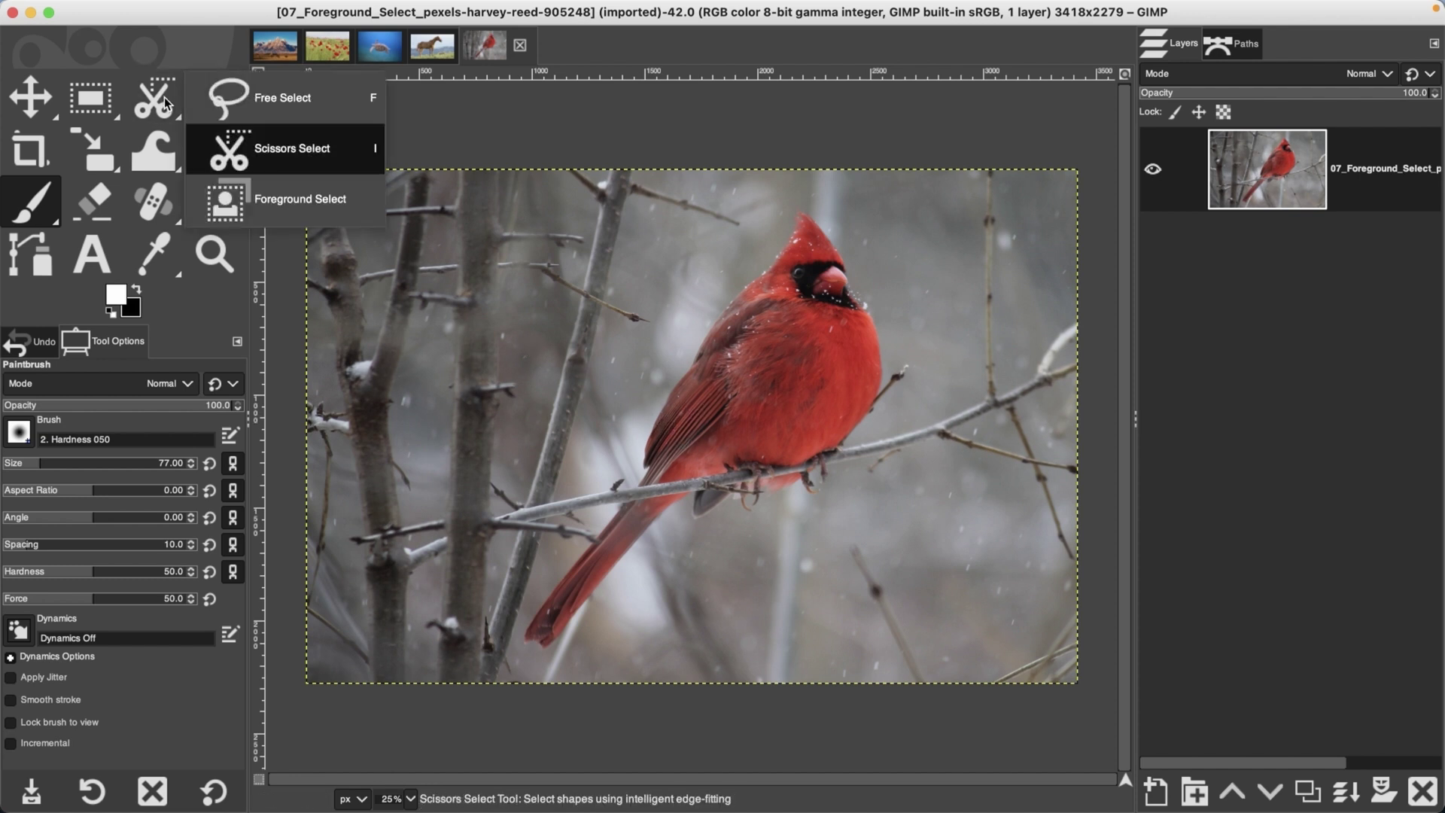
pyautogui.click(300, 201)
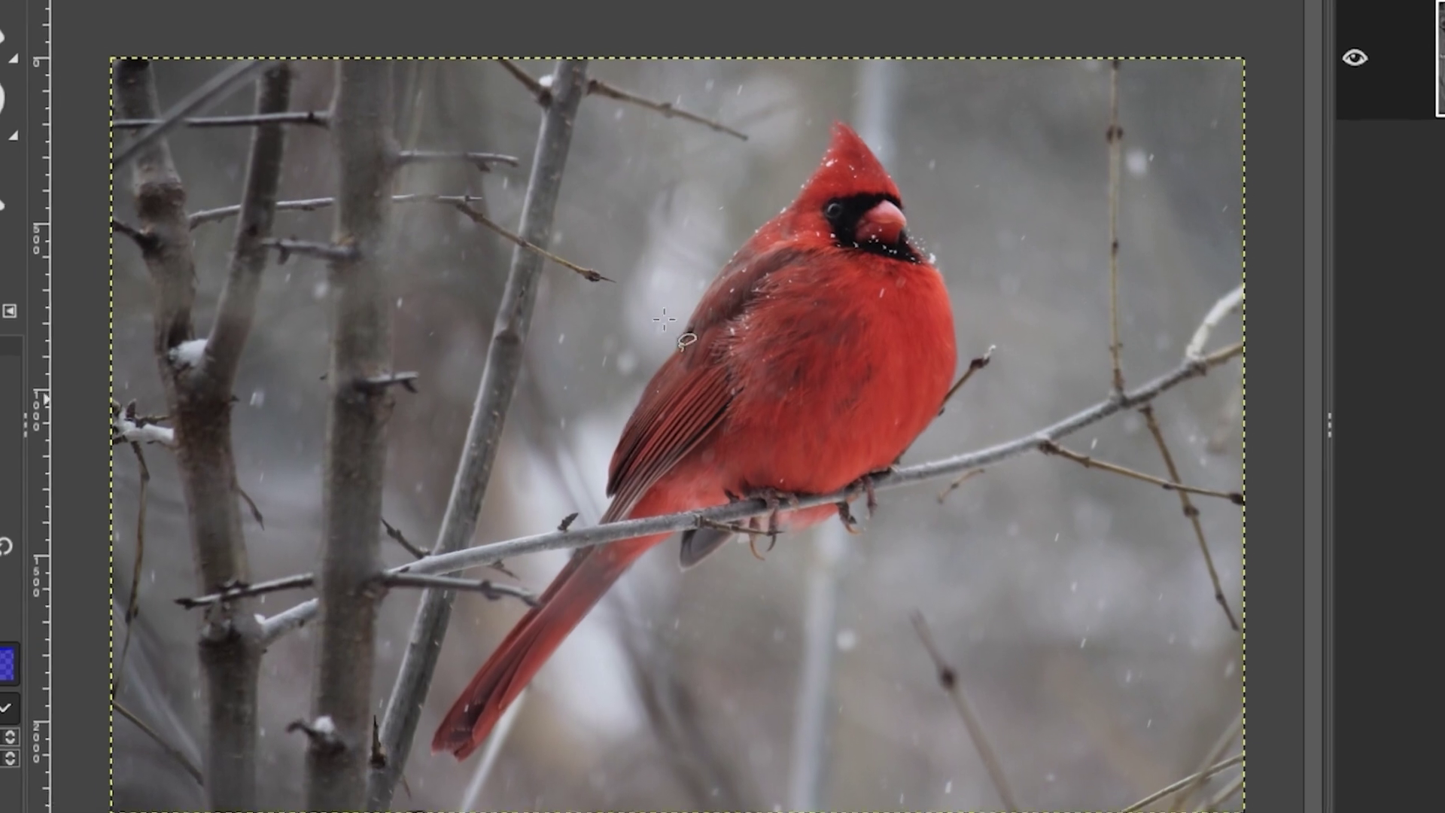
# - Draw and close a rough outline around the cardinal, confirm it, and widen the stroke to 135
pyautogui.moveTo(818, 133)
pyautogui.mouseDown()
pyautogui.moveTo(806, 168)
pyautogui.moveTo(698, 270)
pyautogui.moveTo(635, 362)
pyautogui.moveTo(595, 448)
pyautogui.moveTo(582, 534)
pyautogui.moveTo(423, 716)
pyautogui.moveTo(425, 768)
pyautogui.moveTo(464, 783)
pyautogui.moveTo(658, 547)
pyautogui.moveTo(662, 575)
pyautogui.moveTo(681, 584)
pyautogui.moveTo(731, 545)
pyautogui.moveTo(748, 571)
pyautogui.moveTo(788, 545)
pyautogui.moveTo(863, 542)
pyautogui.moveTo(889, 530)
pyautogui.moveTo(906, 475)
pyautogui.moveTo(951, 428)
pyautogui.moveTo(972, 333)
pyautogui.moveTo(939, 199)
pyautogui.moveTo(898, 131)
pyautogui.moveTo(843, 98)
pyautogui.moveTo(817, 132)
pyautogui.mouseUp()
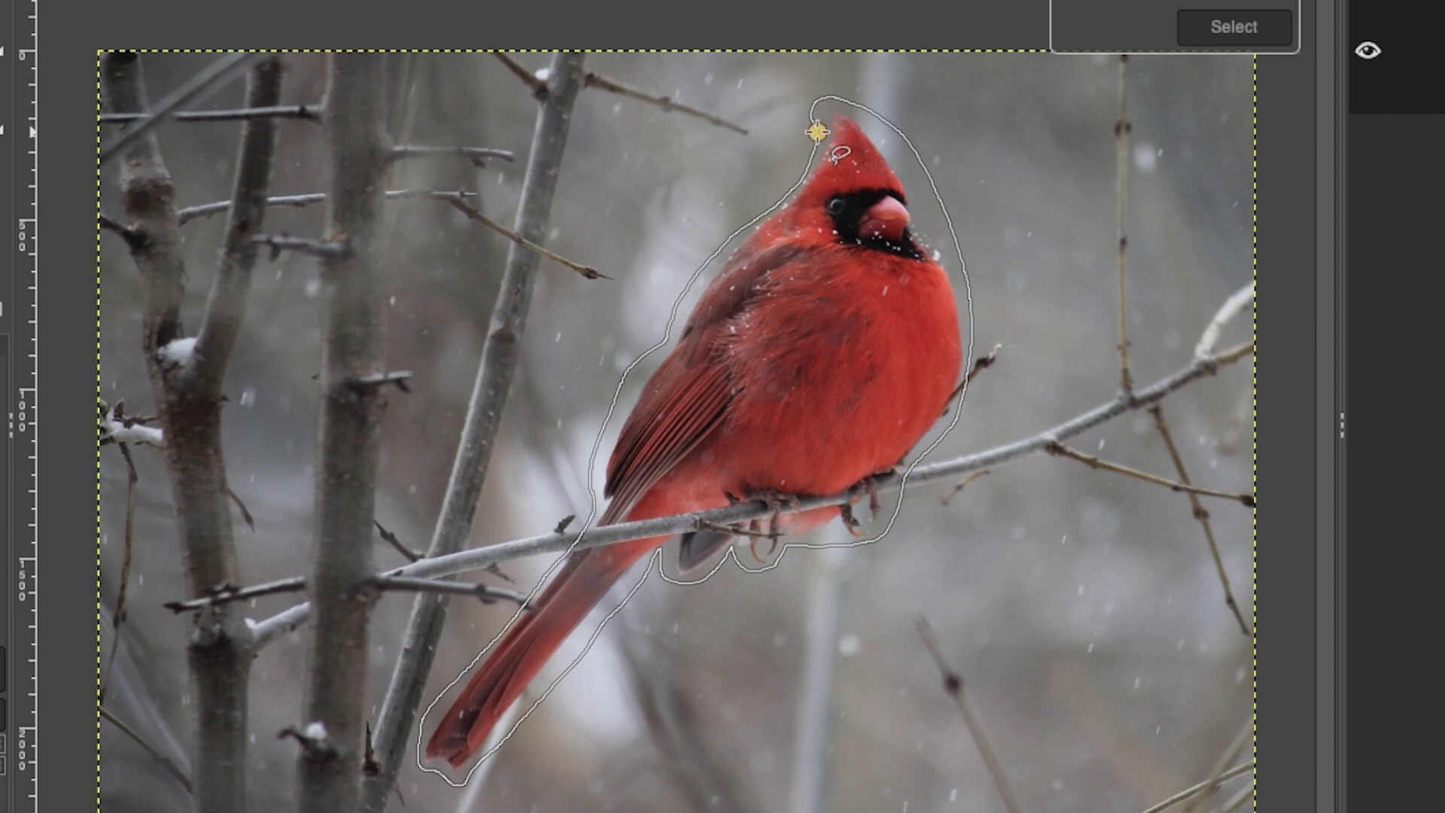
pyautogui.moveTo(816, 132); pyautogui.dragTo(816, 132)
pyautogui.press('Return')
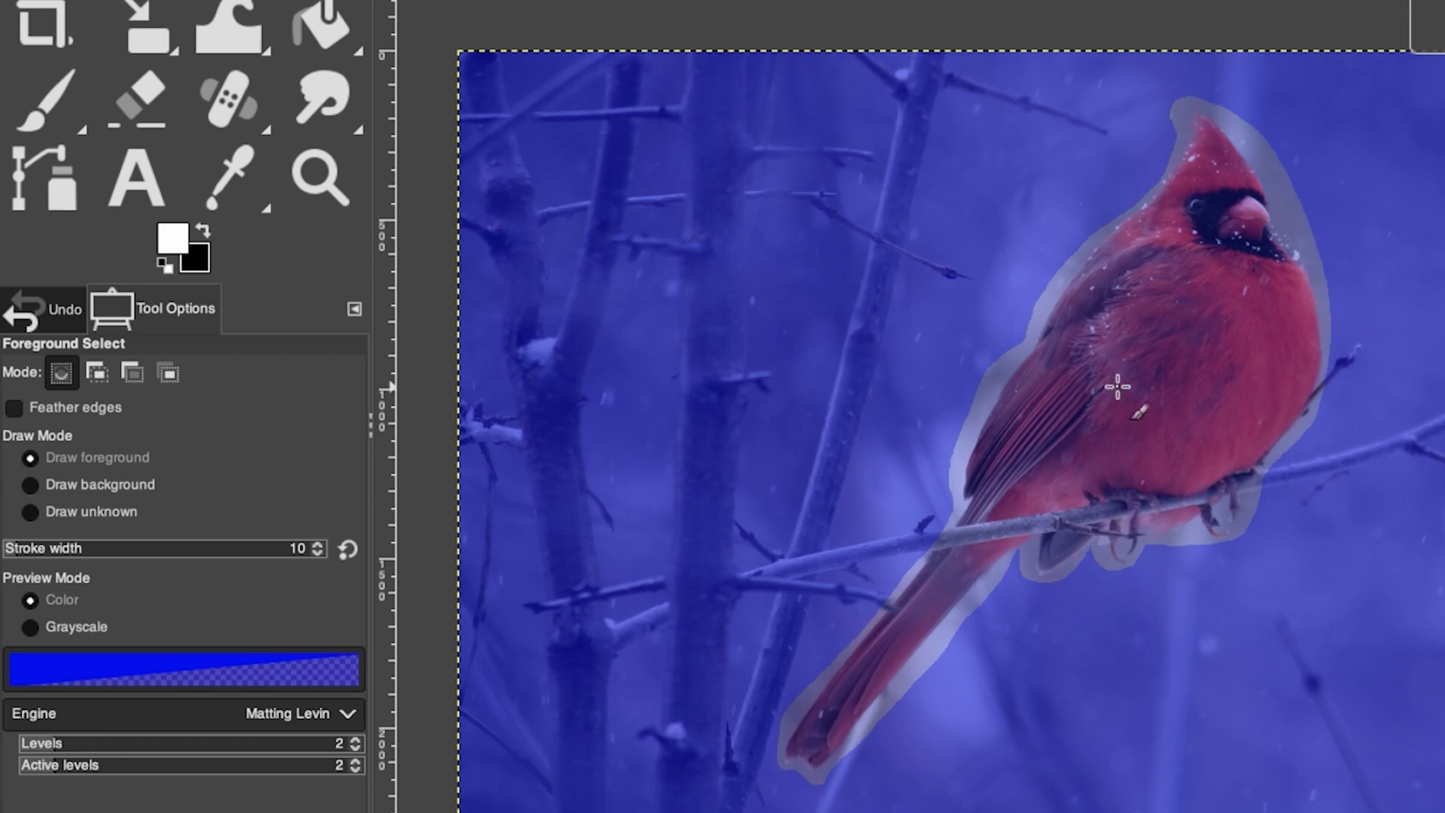
pyautogui.moveTo(77, 548)
pyautogui.mouseDown()
pyautogui.moveTo(1113, 393)
pyautogui.moveTo(745, 410)
pyautogui.moveTo(115, 548)
pyautogui.mouseUp()
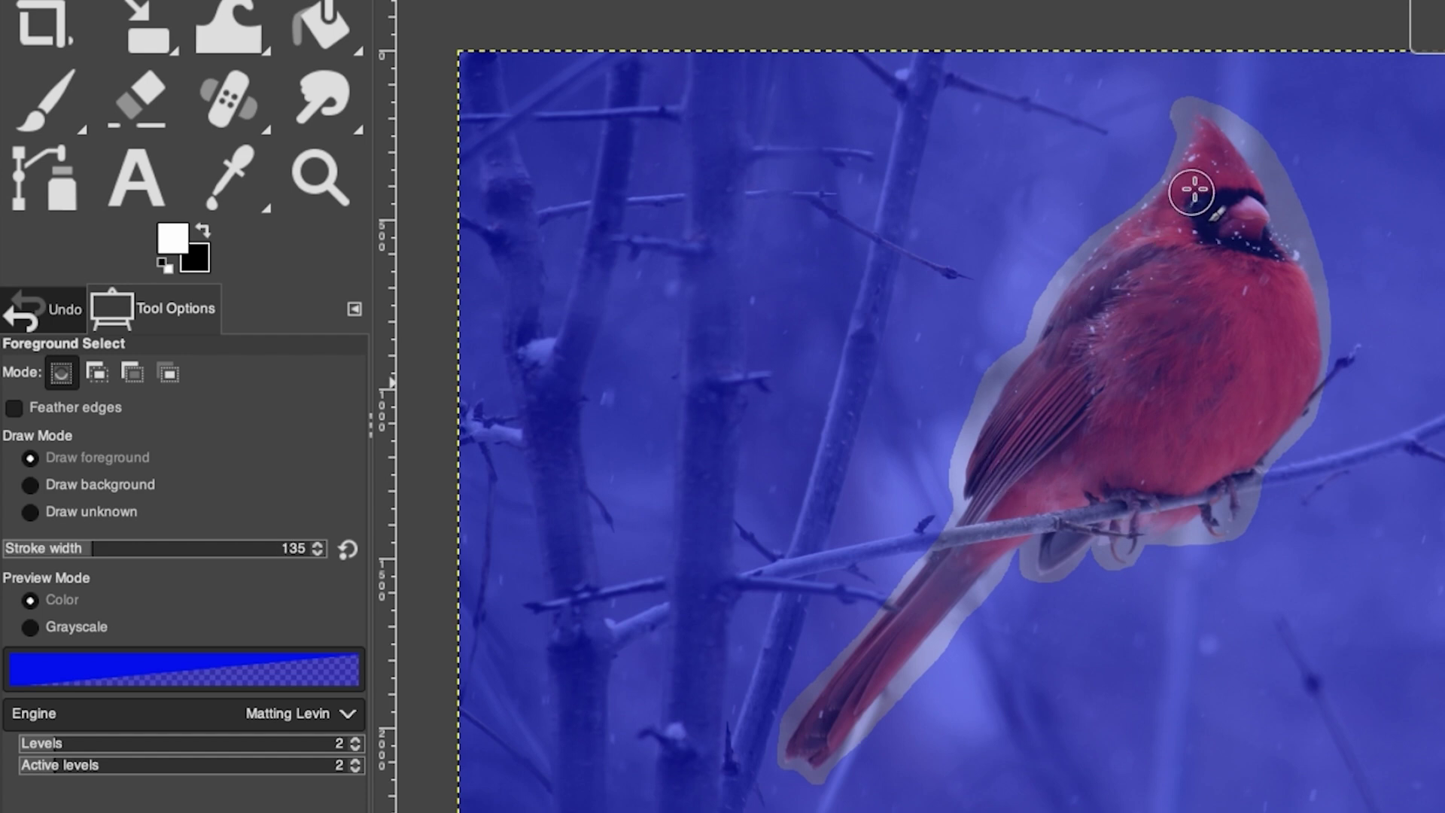
# - Mark the cardinal's crest and tail as foreground, narrowing the stroke width to 82
pyautogui.moveTo(1209, 148)
pyautogui.mouseDown()
pyautogui.moveTo(1090, 307)
pyautogui.moveTo(999, 482)
pyautogui.moveTo(1049, 484)
pyautogui.moveTo(1102, 457)
pyautogui.moveTo(1185, 463)
pyautogui.moveTo(1279, 400)
pyautogui.moveTo(1296, 361)
pyautogui.moveTo(1285, 298)
pyautogui.moveTo(1218, 173)
pyautogui.moveTo(1028, 454)
pyautogui.moveTo(1142, 427)
pyautogui.moveTo(1197, 434)
pyautogui.moveTo(1232, 410)
pyautogui.moveTo(1267, 352)
pyautogui.moveTo(1208, 237)
pyautogui.moveTo(1076, 390)
pyautogui.moveTo(1182, 412)
pyautogui.moveTo(1216, 395)
pyautogui.moveTo(1233, 319)
pyautogui.moveTo(1209, 264)
pyautogui.moveTo(1121, 373)
pyautogui.moveTo(1176, 347)
pyautogui.moveTo(1162, 382)
pyautogui.moveTo(1197, 365)
pyautogui.mouseUp()
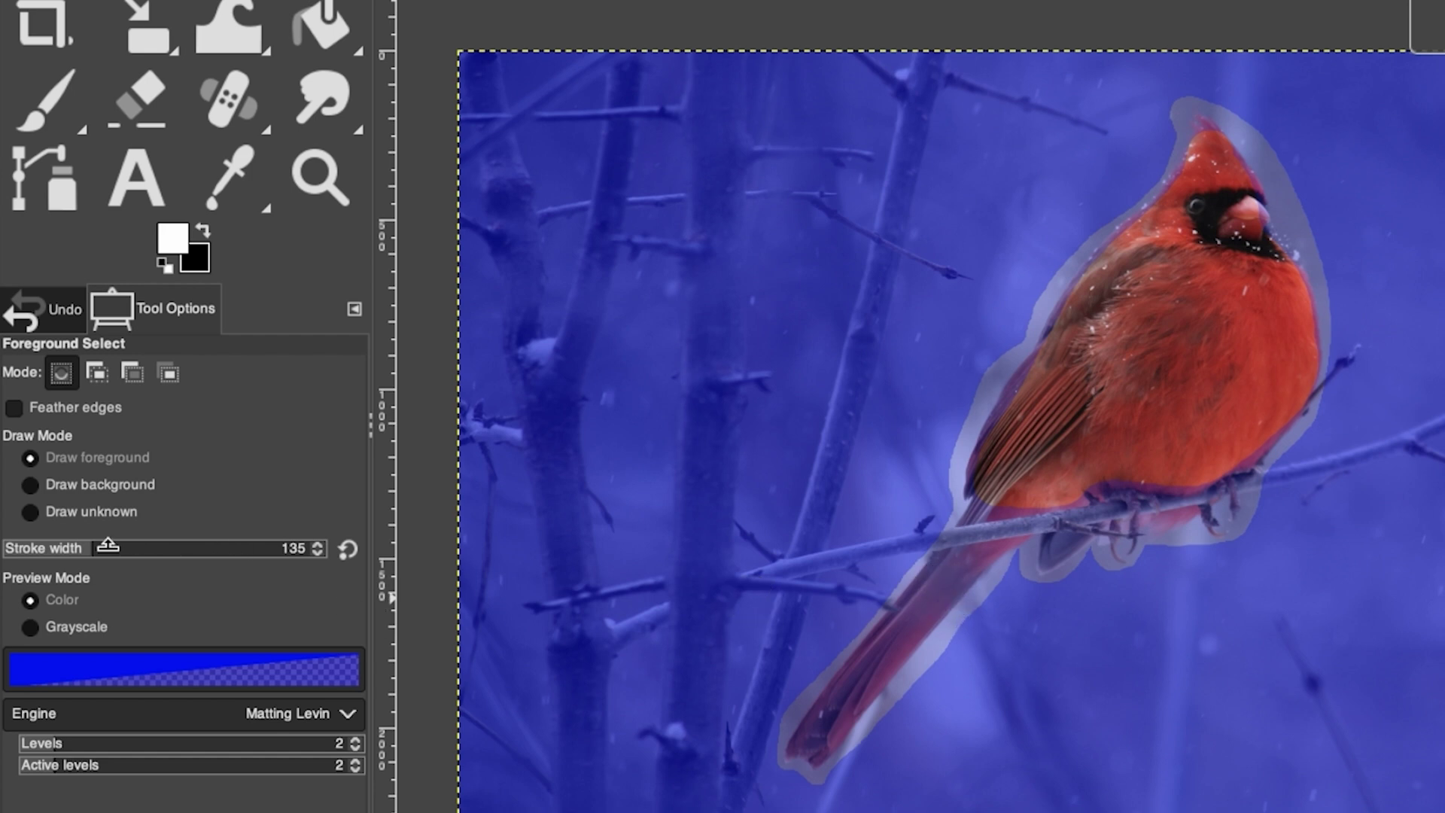
pyautogui.click(68, 544)
pyautogui.moveTo(950, 572)
pyautogui.mouseDown()
pyautogui.moveTo(961, 568)
pyautogui.moveTo(823, 716)
pyautogui.moveTo(816, 744)
pyautogui.moveTo(967, 558)
pyautogui.mouseUp()
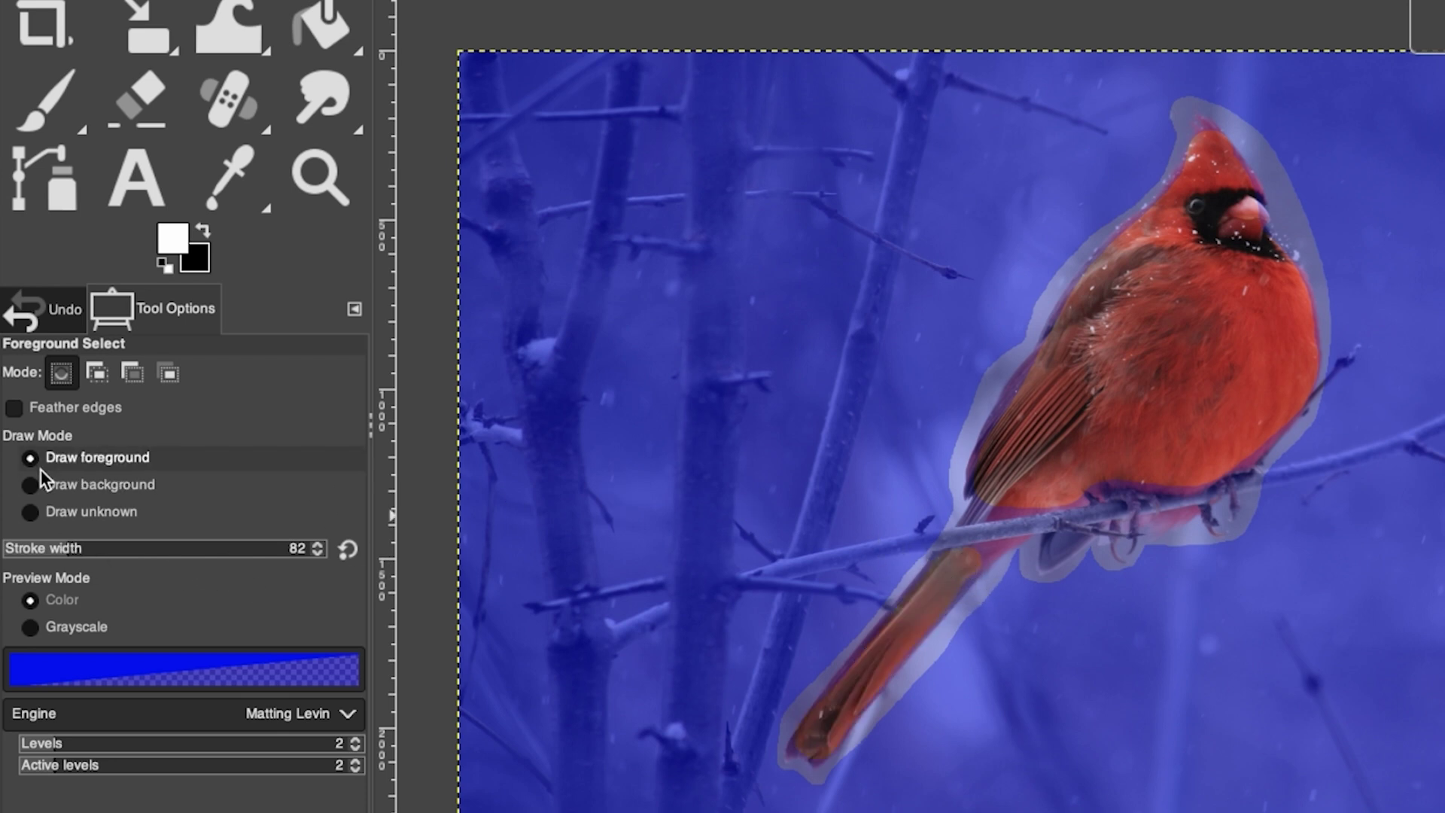
# - At stroke width 37, mark the tail base and wing edge, then create the selection
pyautogui.click(41, 544)
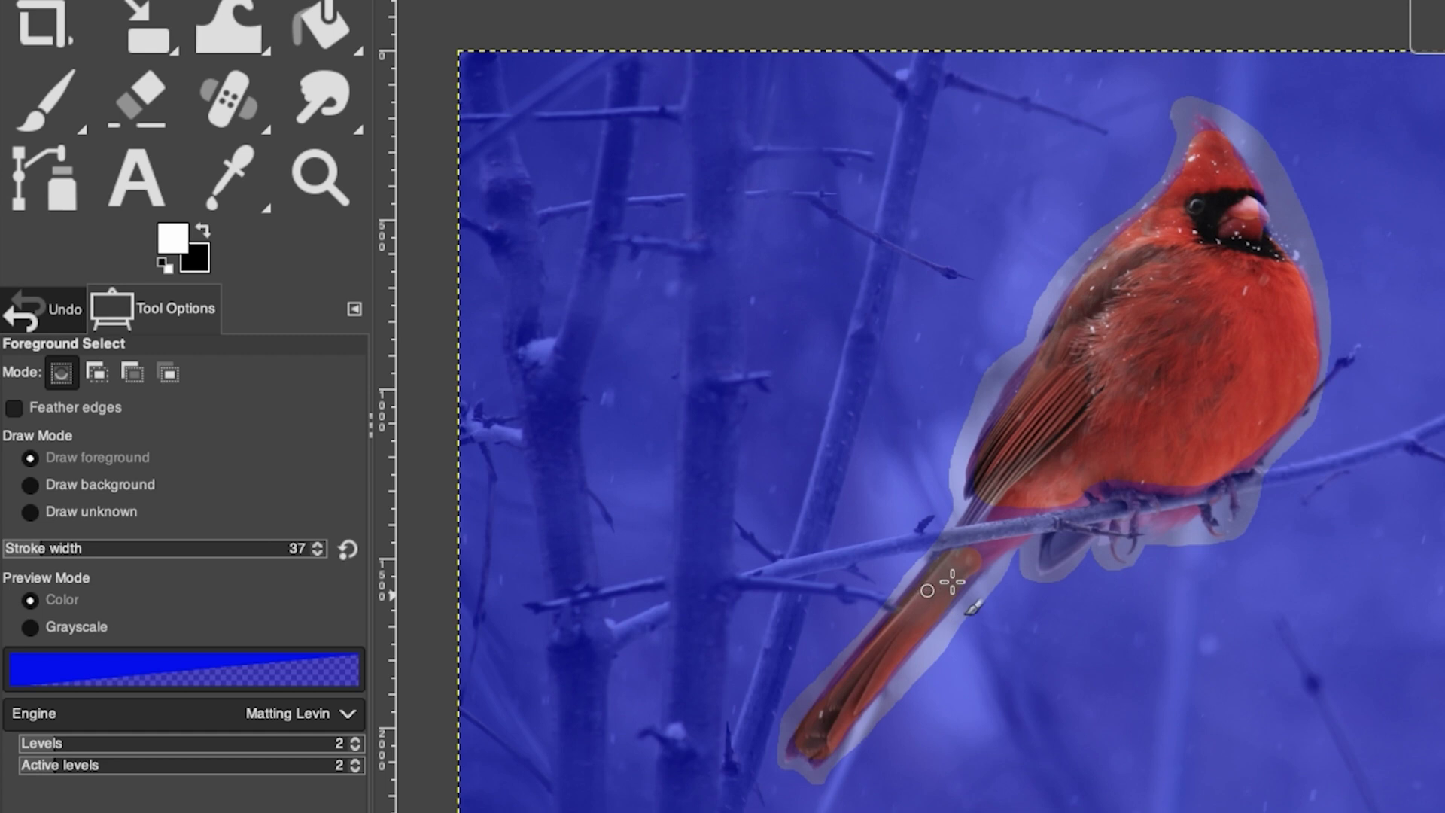
pyautogui.moveTo(1002, 546); pyautogui.dragTo(949, 596)
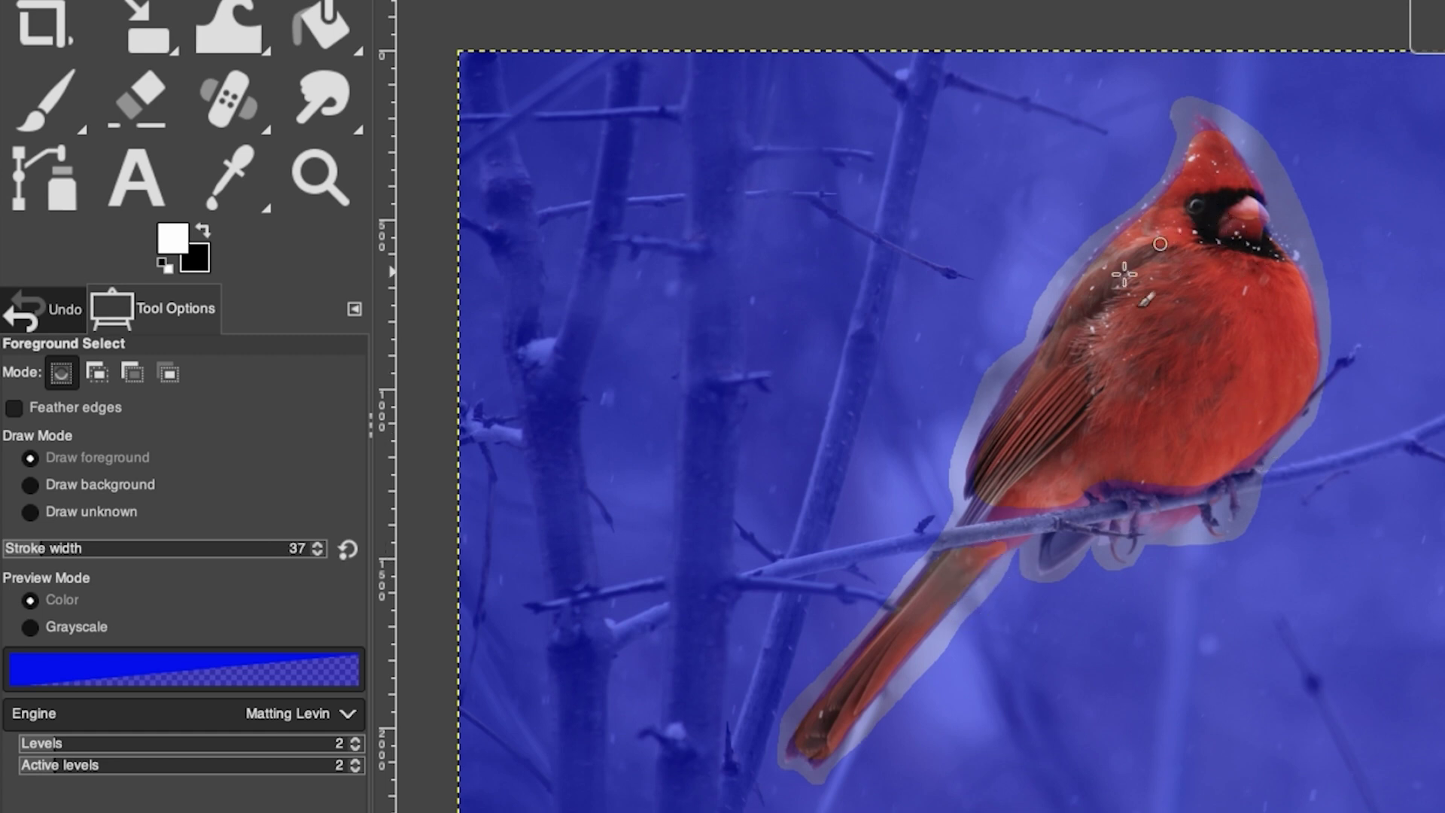
pyautogui.moveTo(1030, 371)
pyautogui.mouseDown()
pyautogui.moveTo(973, 513)
pyautogui.moveTo(1115, 480)
pyautogui.moveTo(1194, 482)
pyautogui.moveTo(1283, 415)
pyautogui.mouseUp()
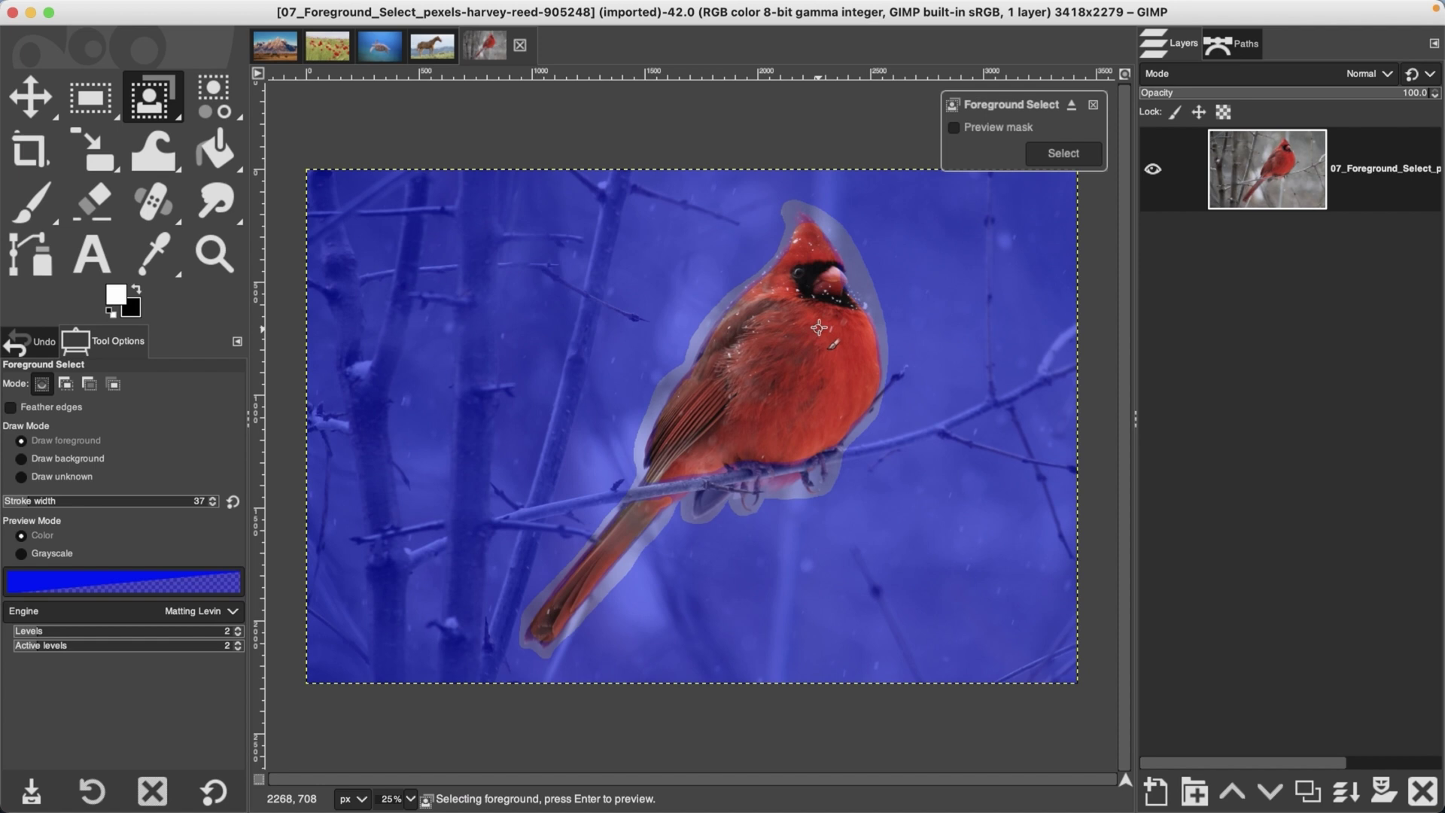
pyautogui.click(1069, 155)
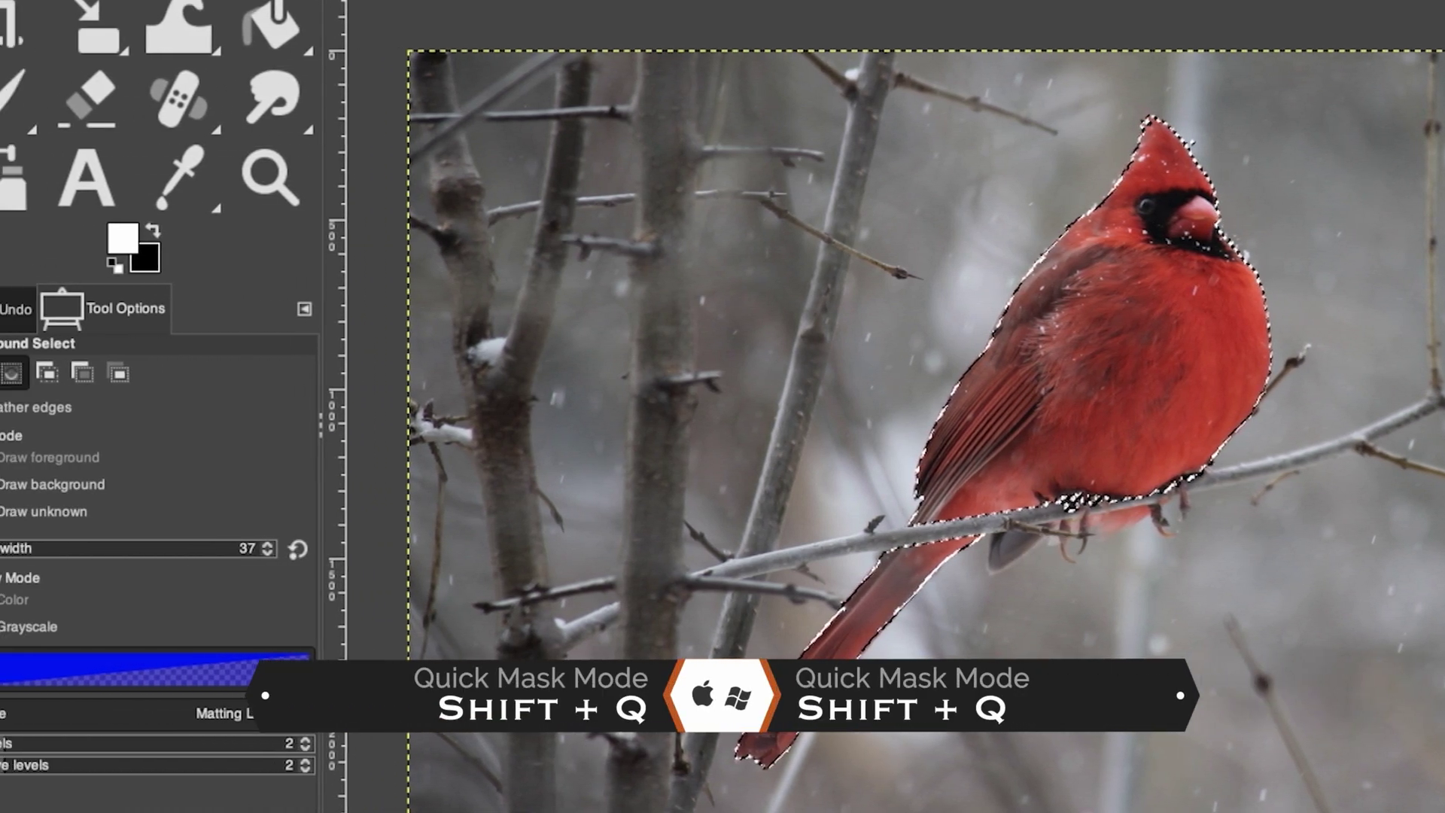
# - Apply Select None (Ctrl+Shift+A) to the cardinal photo
pyautogui.hotkey('ctrl', 'shift', 'a')
# - In Quick Mask, clear then re-mask the branch under the cardinal's feet, returning to a selection
pyautogui.hotkey('shift', 'q')
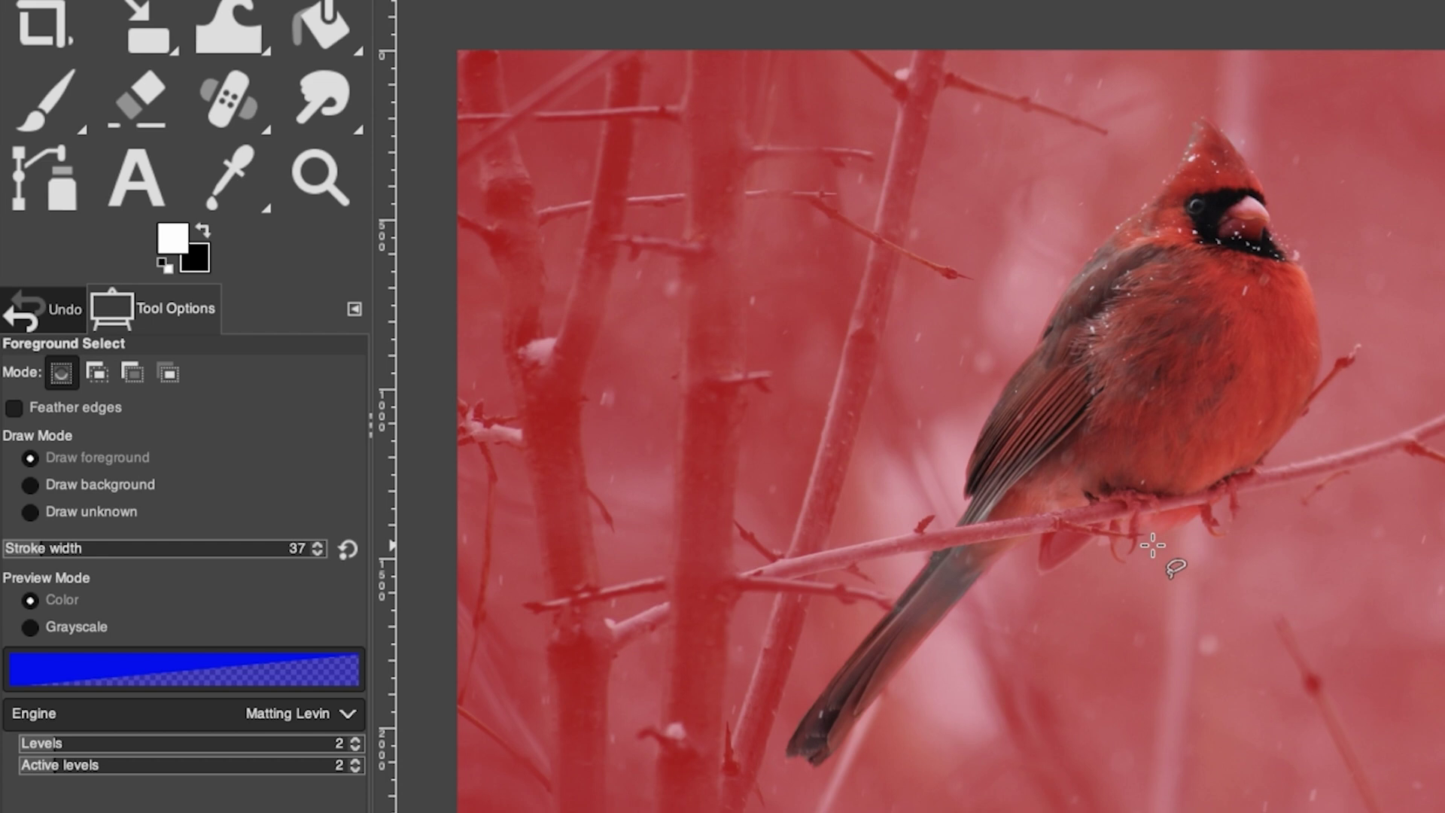
pyautogui.press('p')
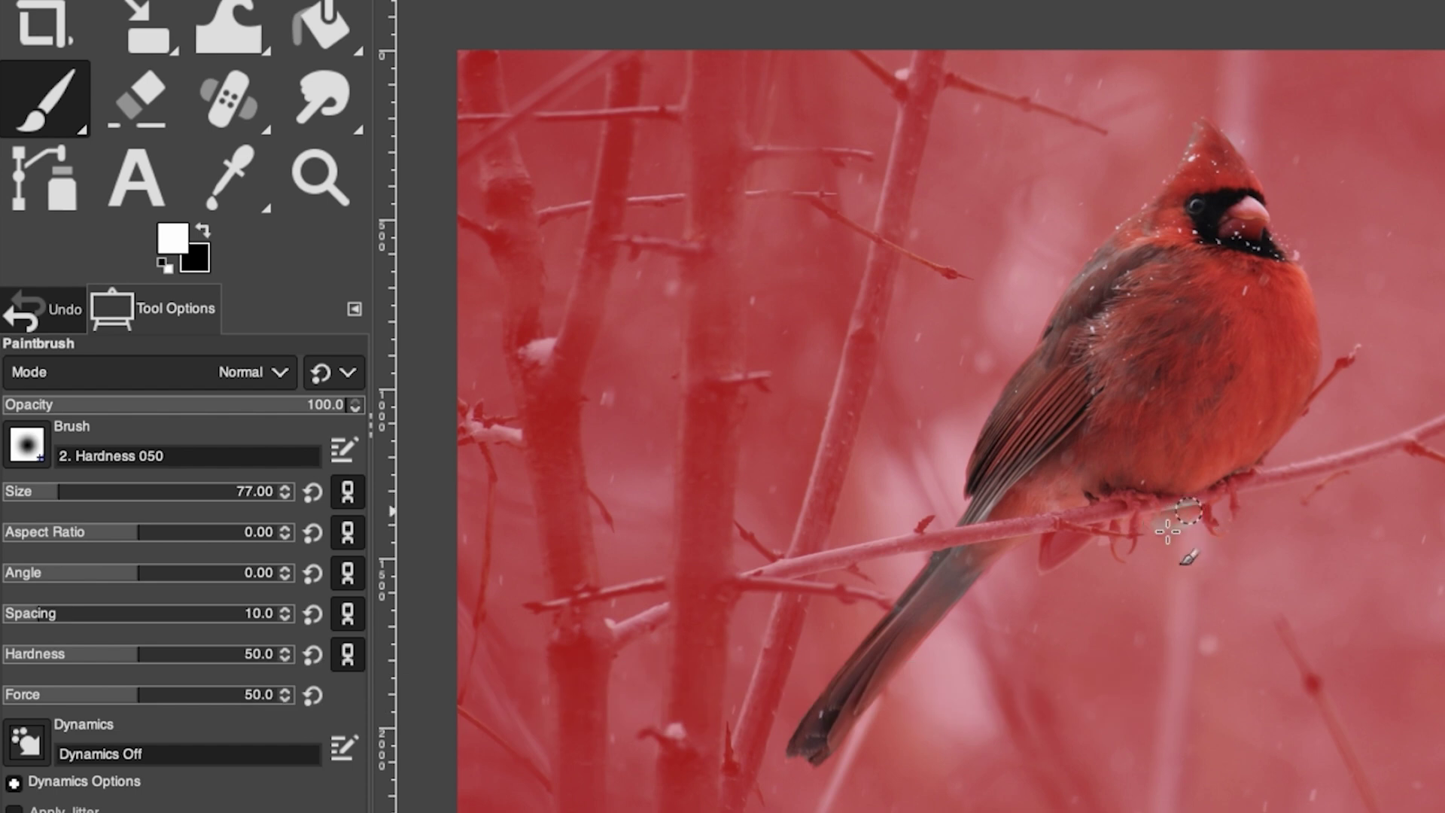
pyautogui.click(1069, 541)
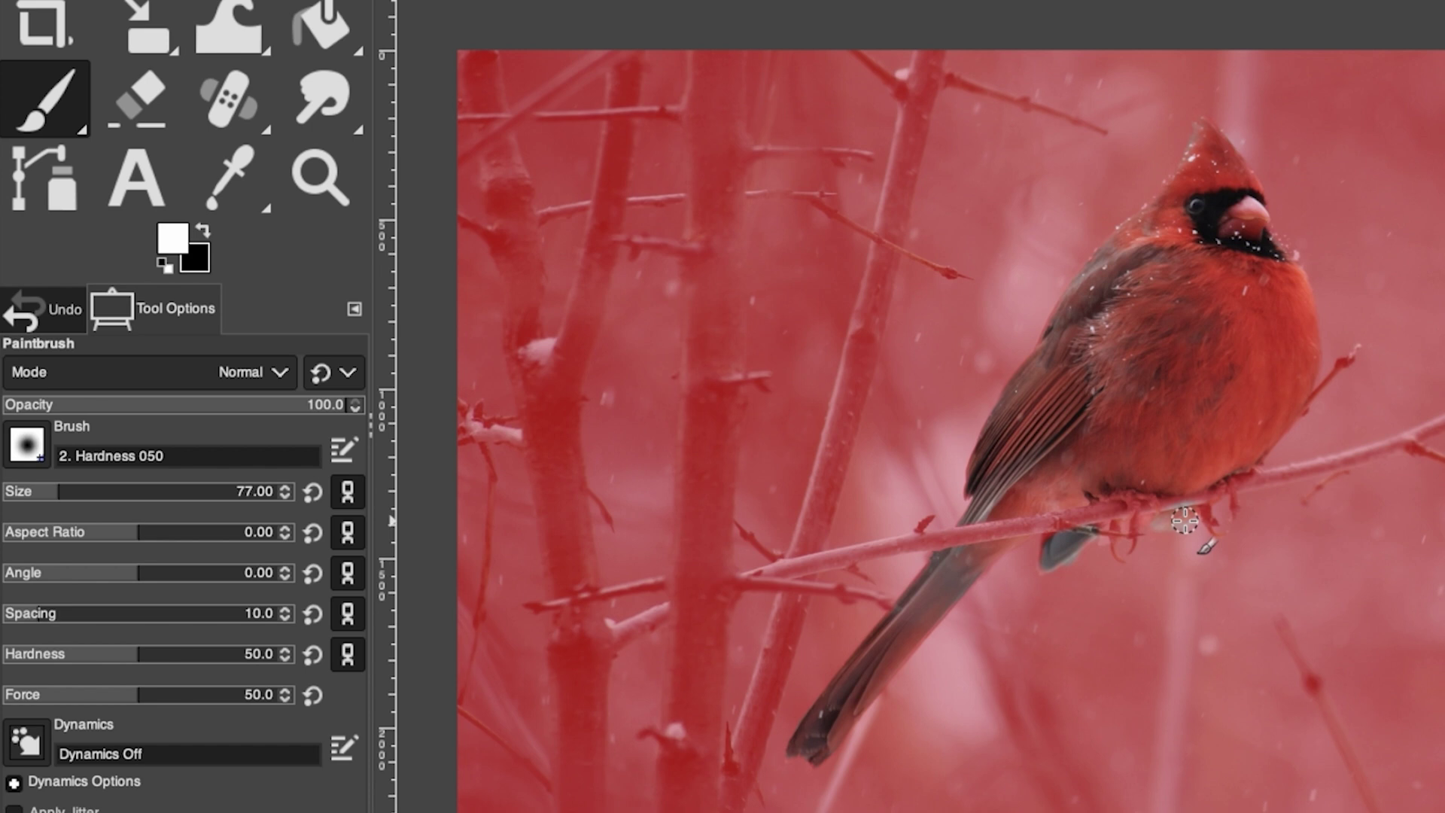
pyautogui.moveTo(1135, 499); pyautogui.dragTo(899, 539)
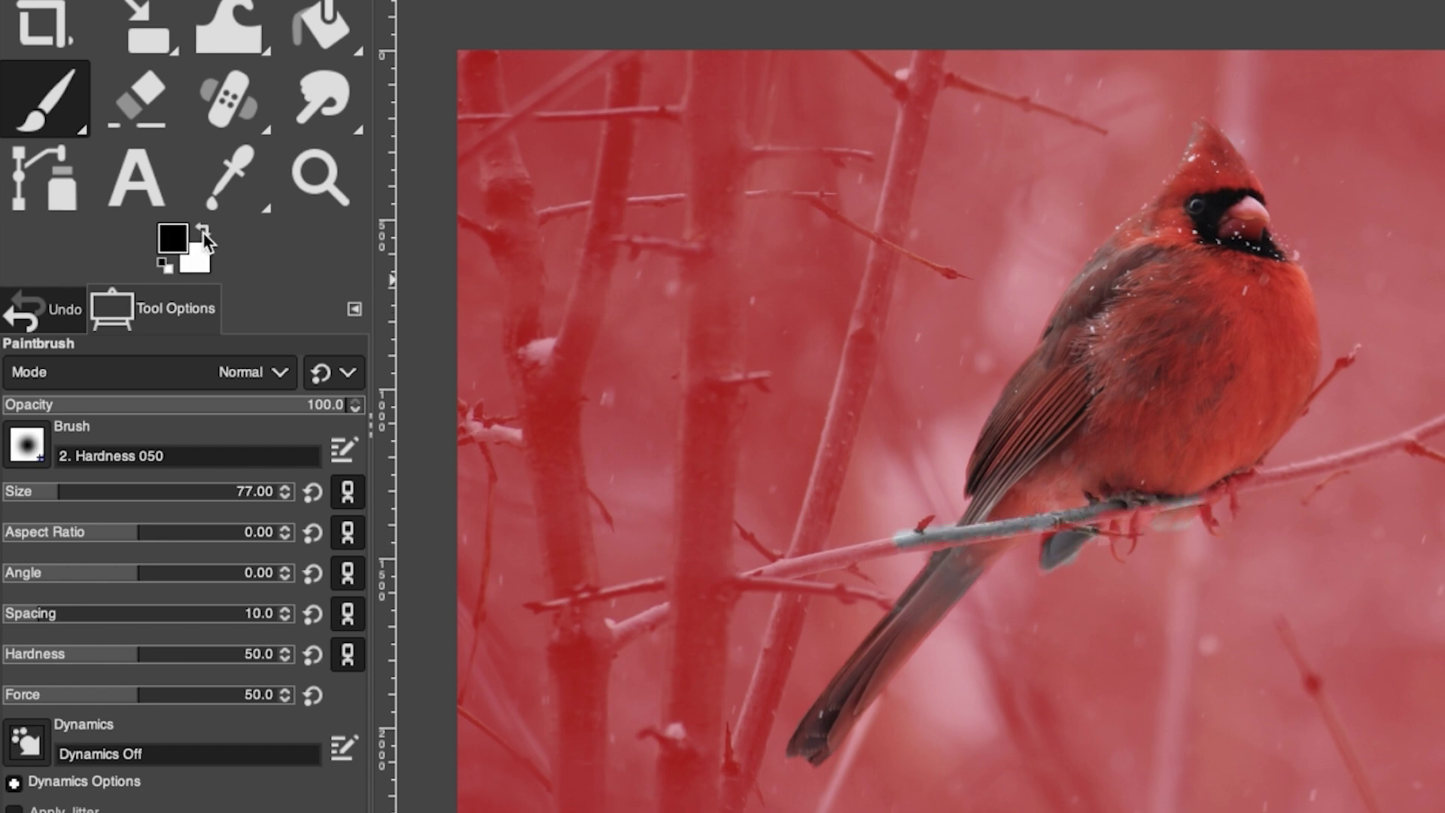
pyautogui.moveTo(995, 529)
pyautogui.mouseDown()
pyautogui.moveTo(889, 539)
pyautogui.moveTo(1029, 533)
pyautogui.moveTo(1129, 506)
pyautogui.mouseUp()
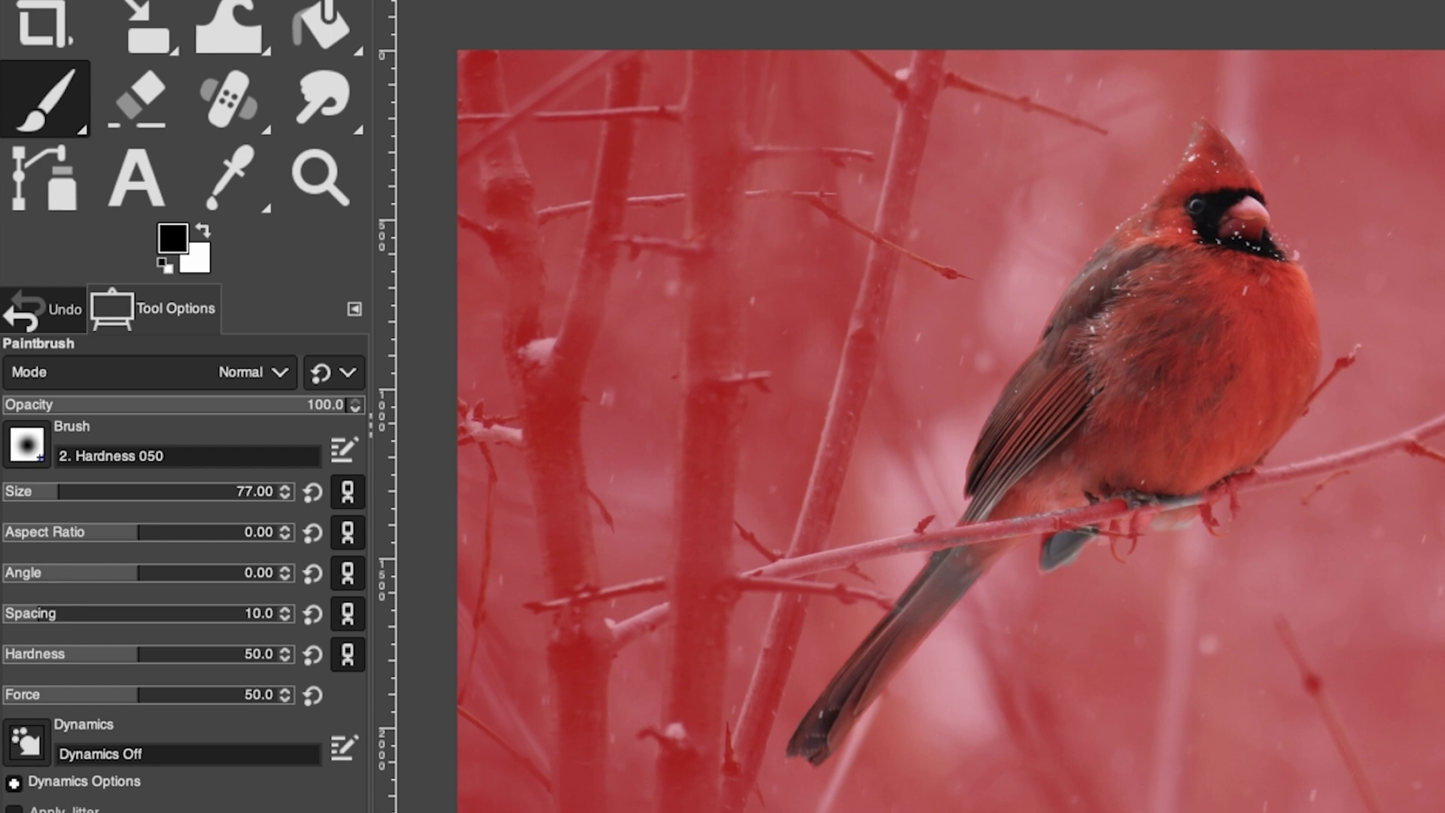
pyautogui.hotkey('shift', 'q')
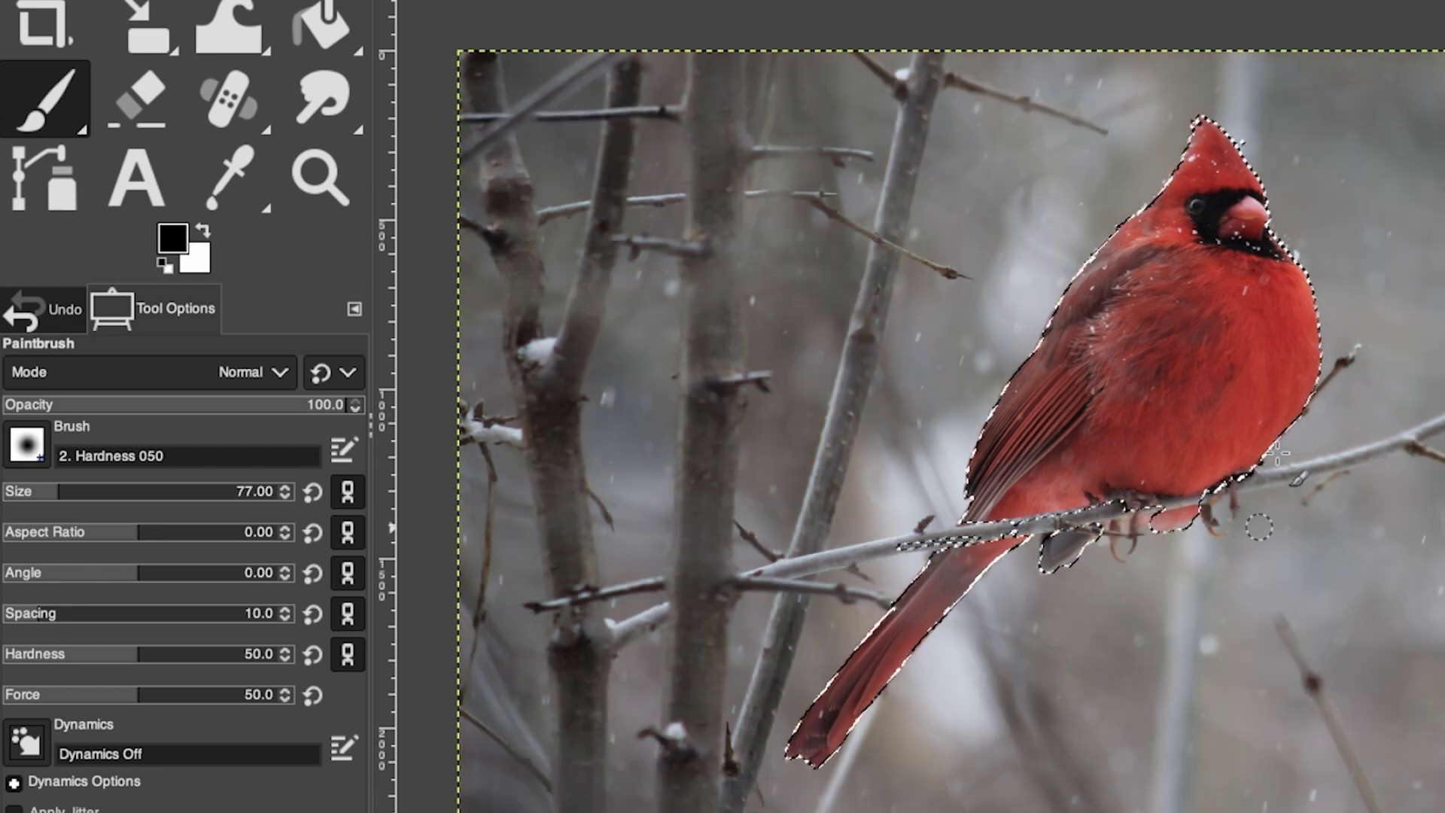